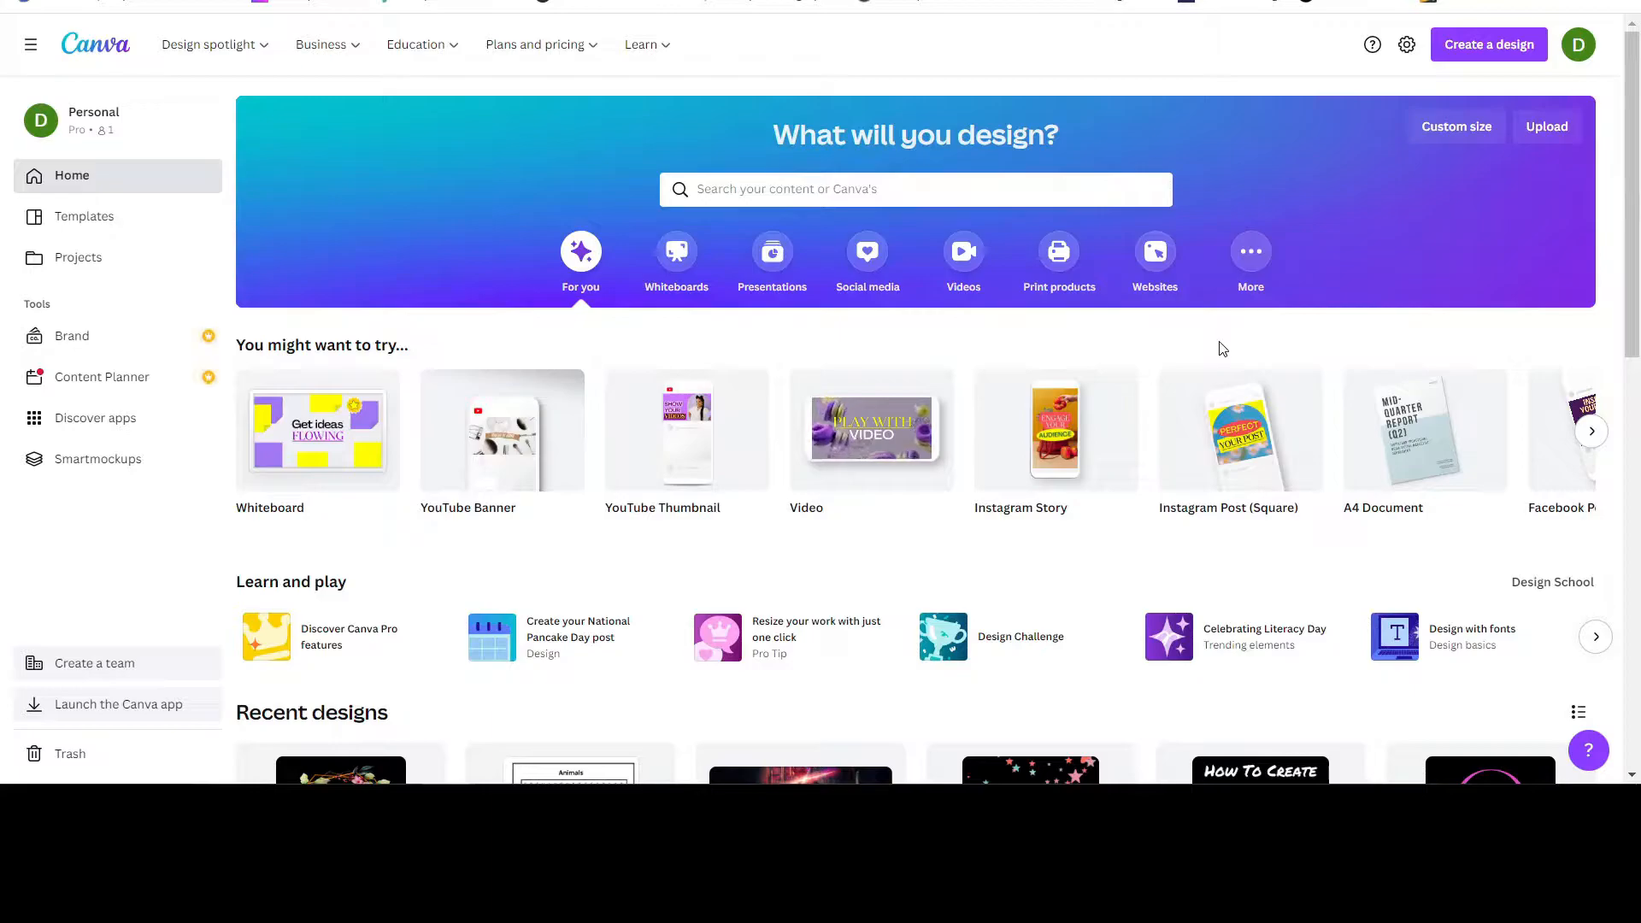
Create a blank Instagram Story design and search the elements for "dog"
mouse_move(1065, 464)
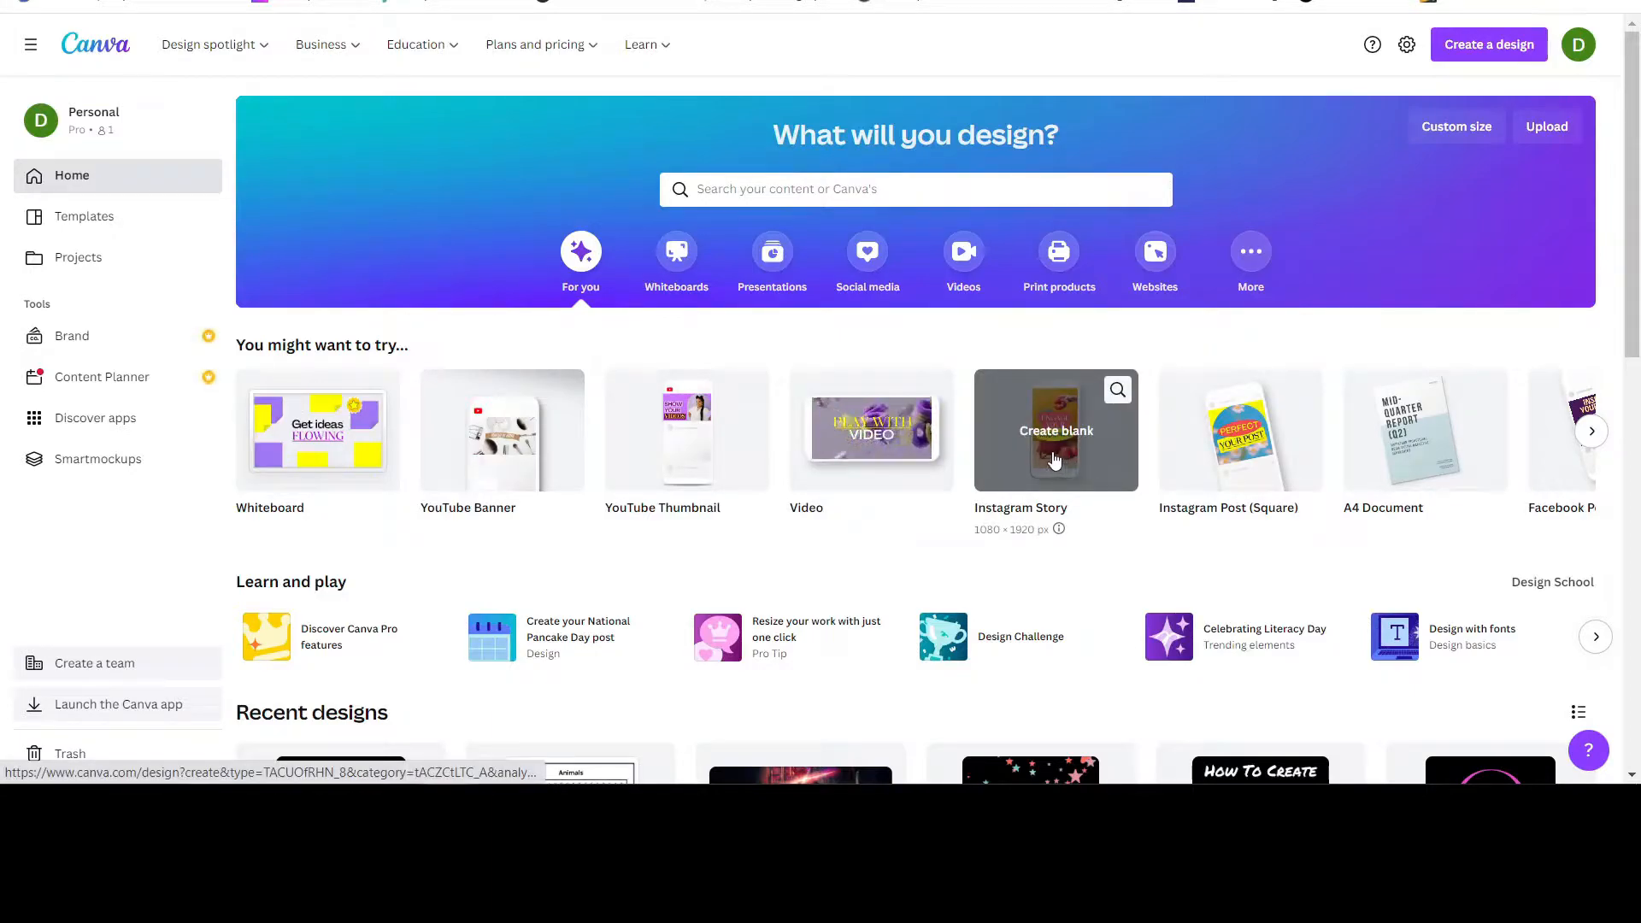
click(1057, 459)
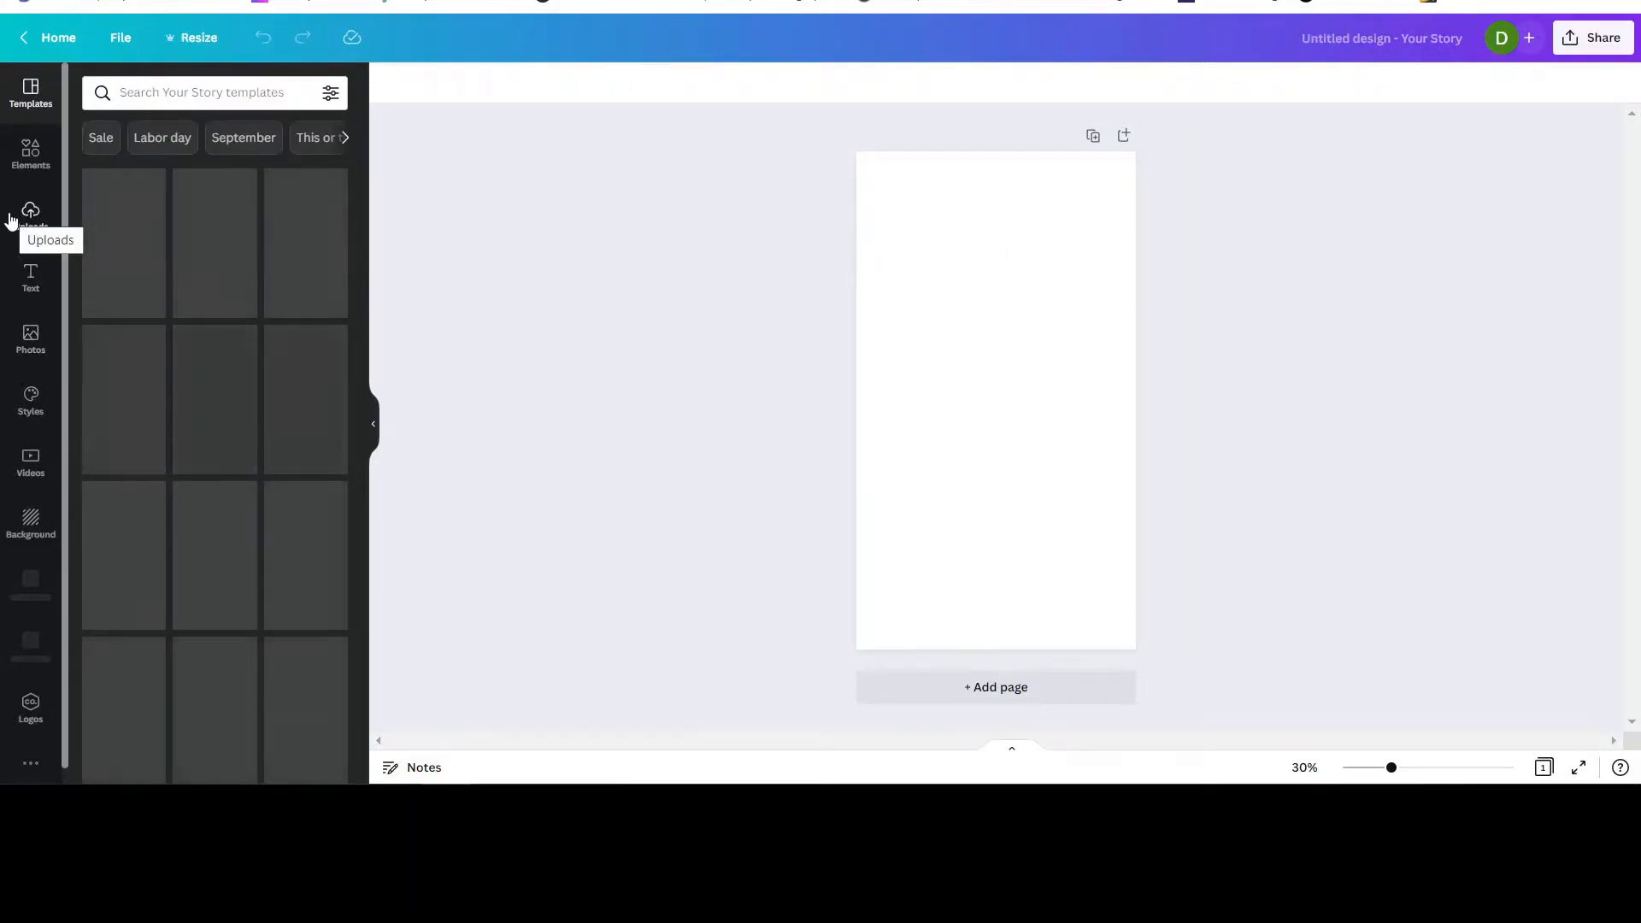
click(31, 150)
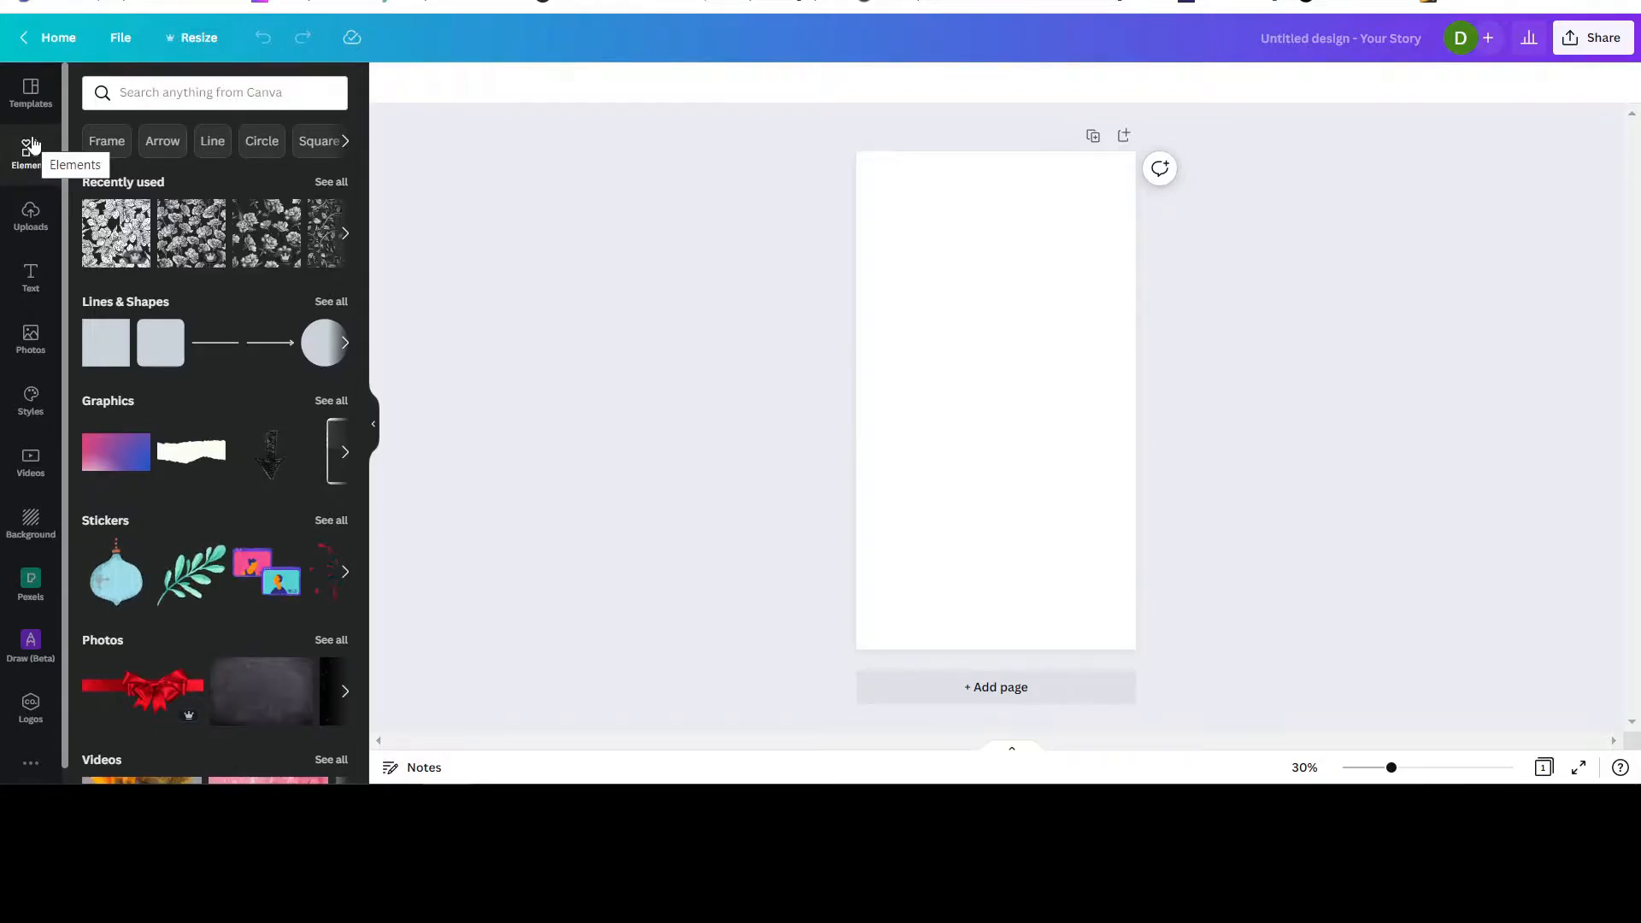
click(134, 93)
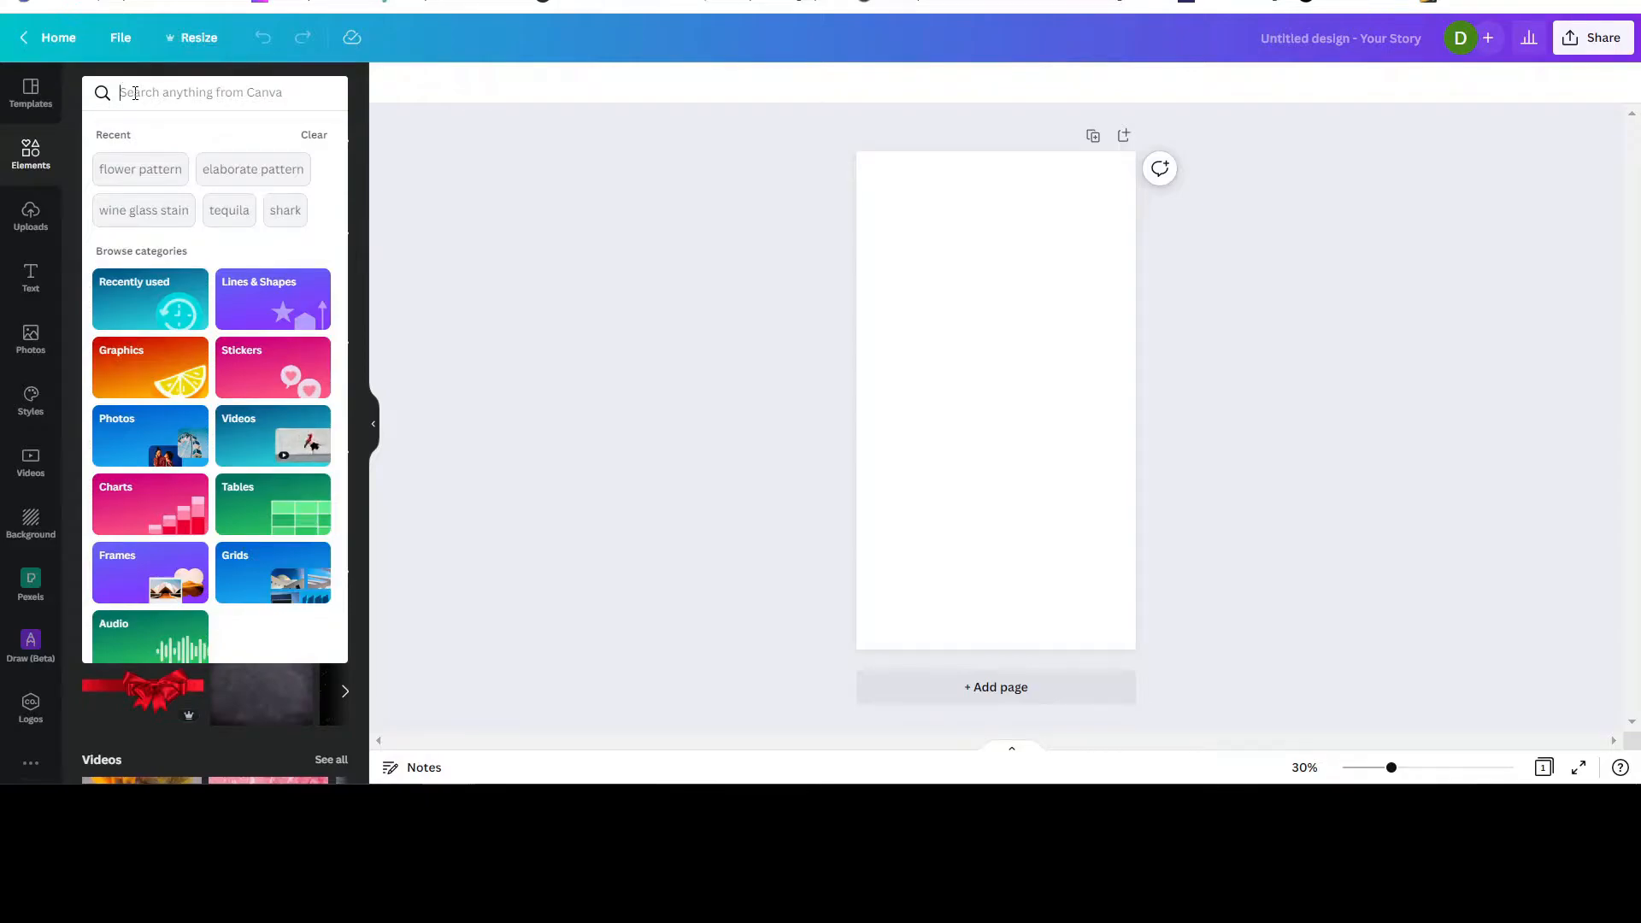
text(dog)
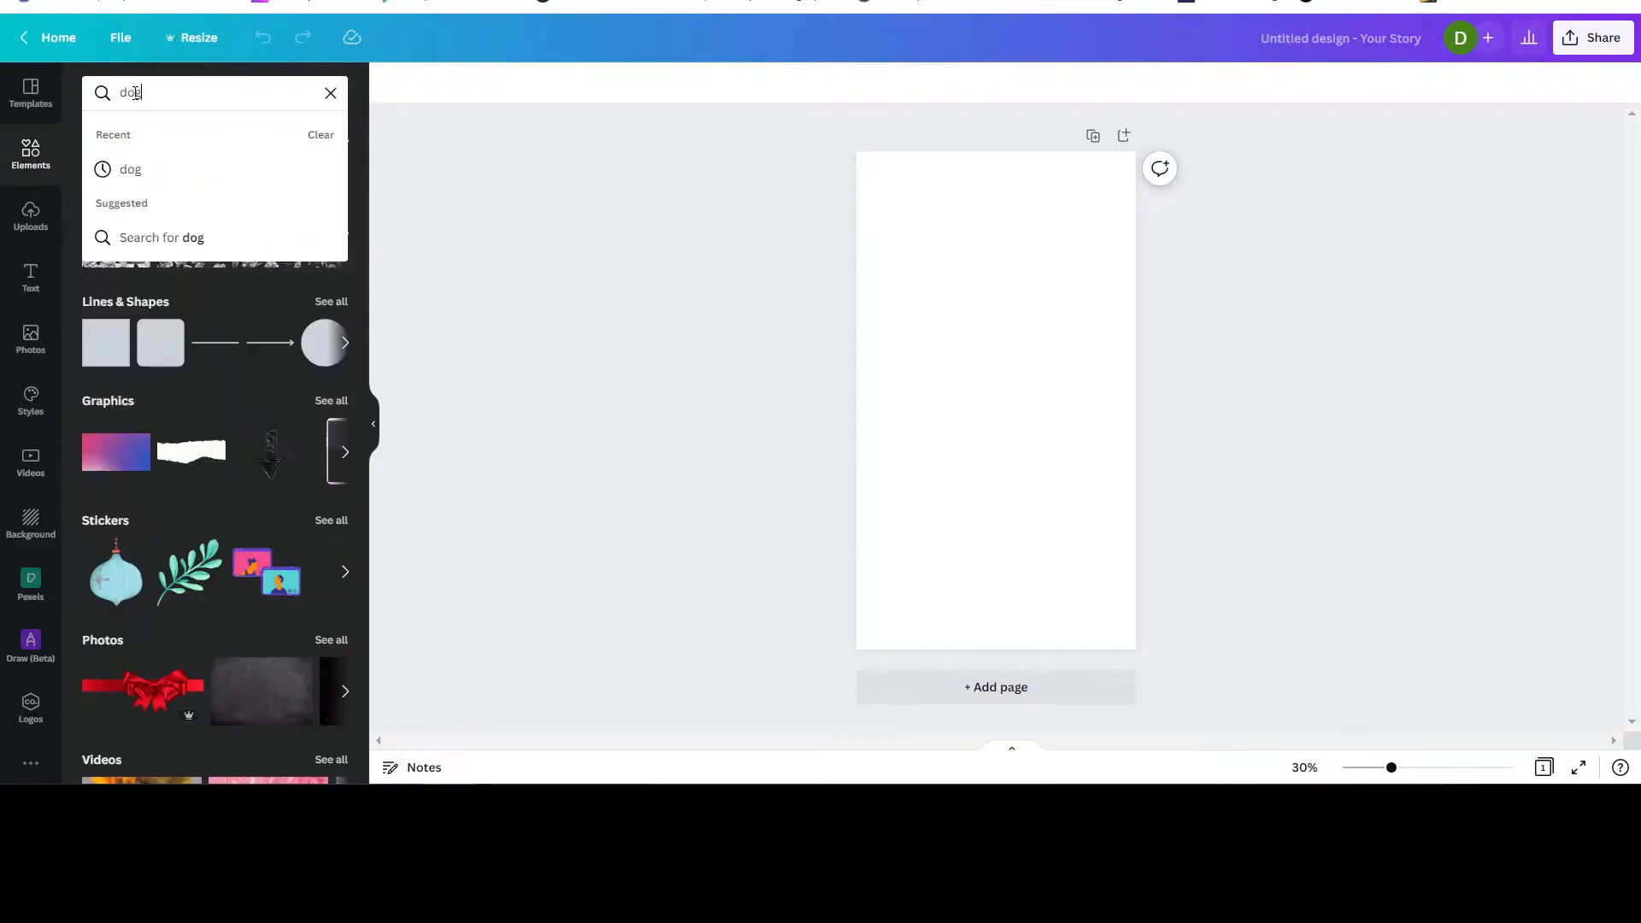
key(Return)
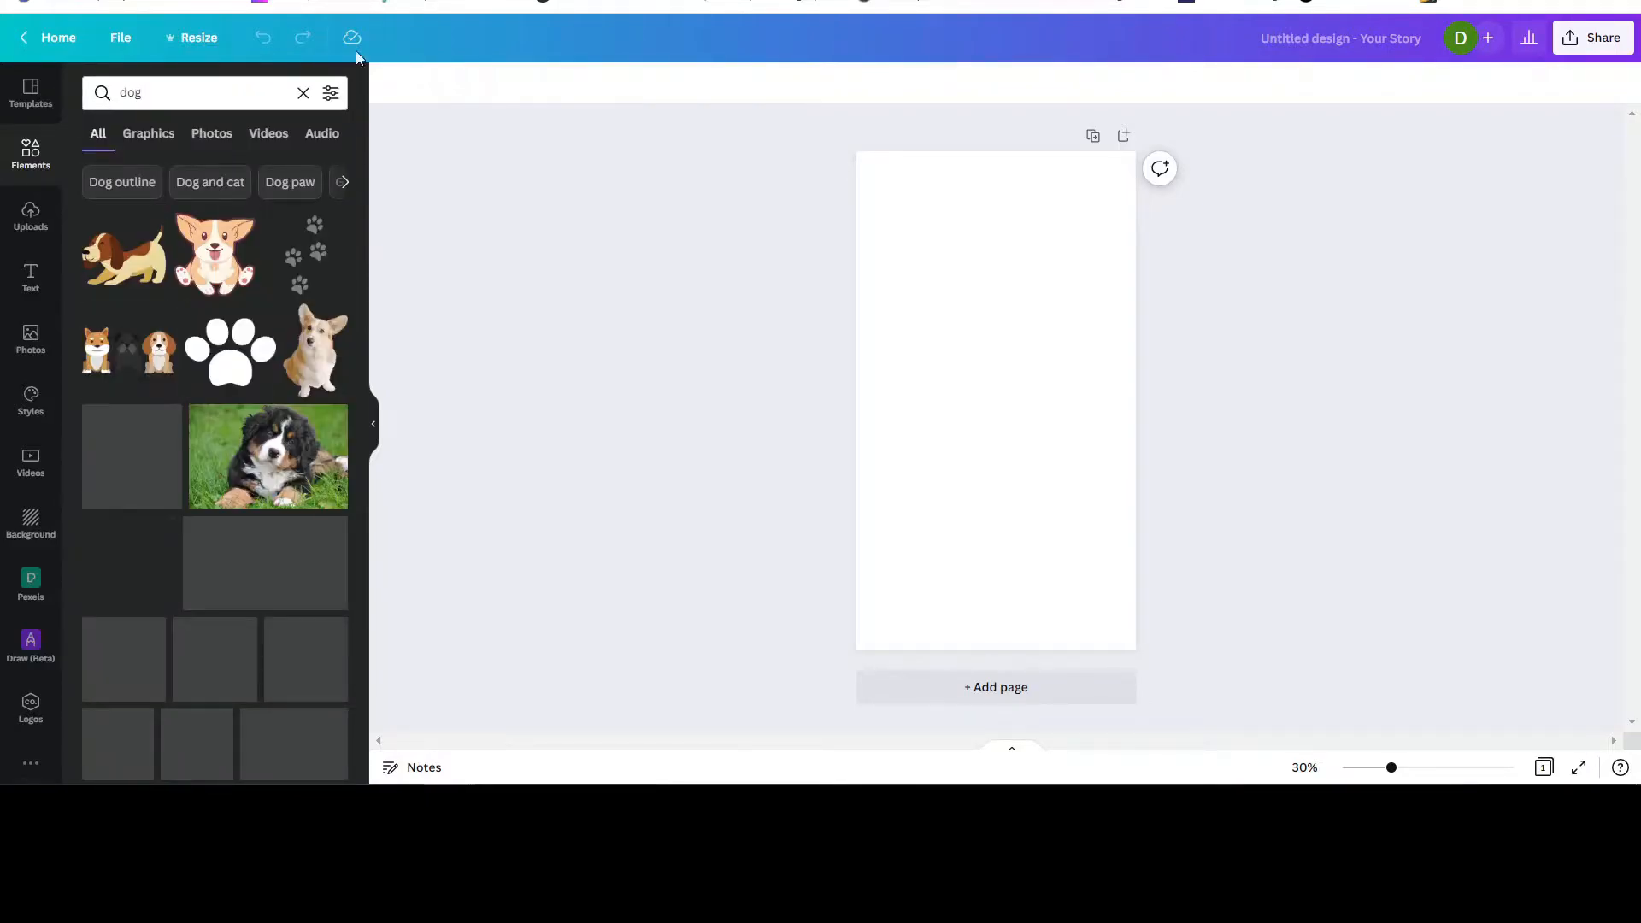
Add the crouching brown-and-cream dog graphic, enlarge it slightly and place it near the top of the page
click(107, 274)
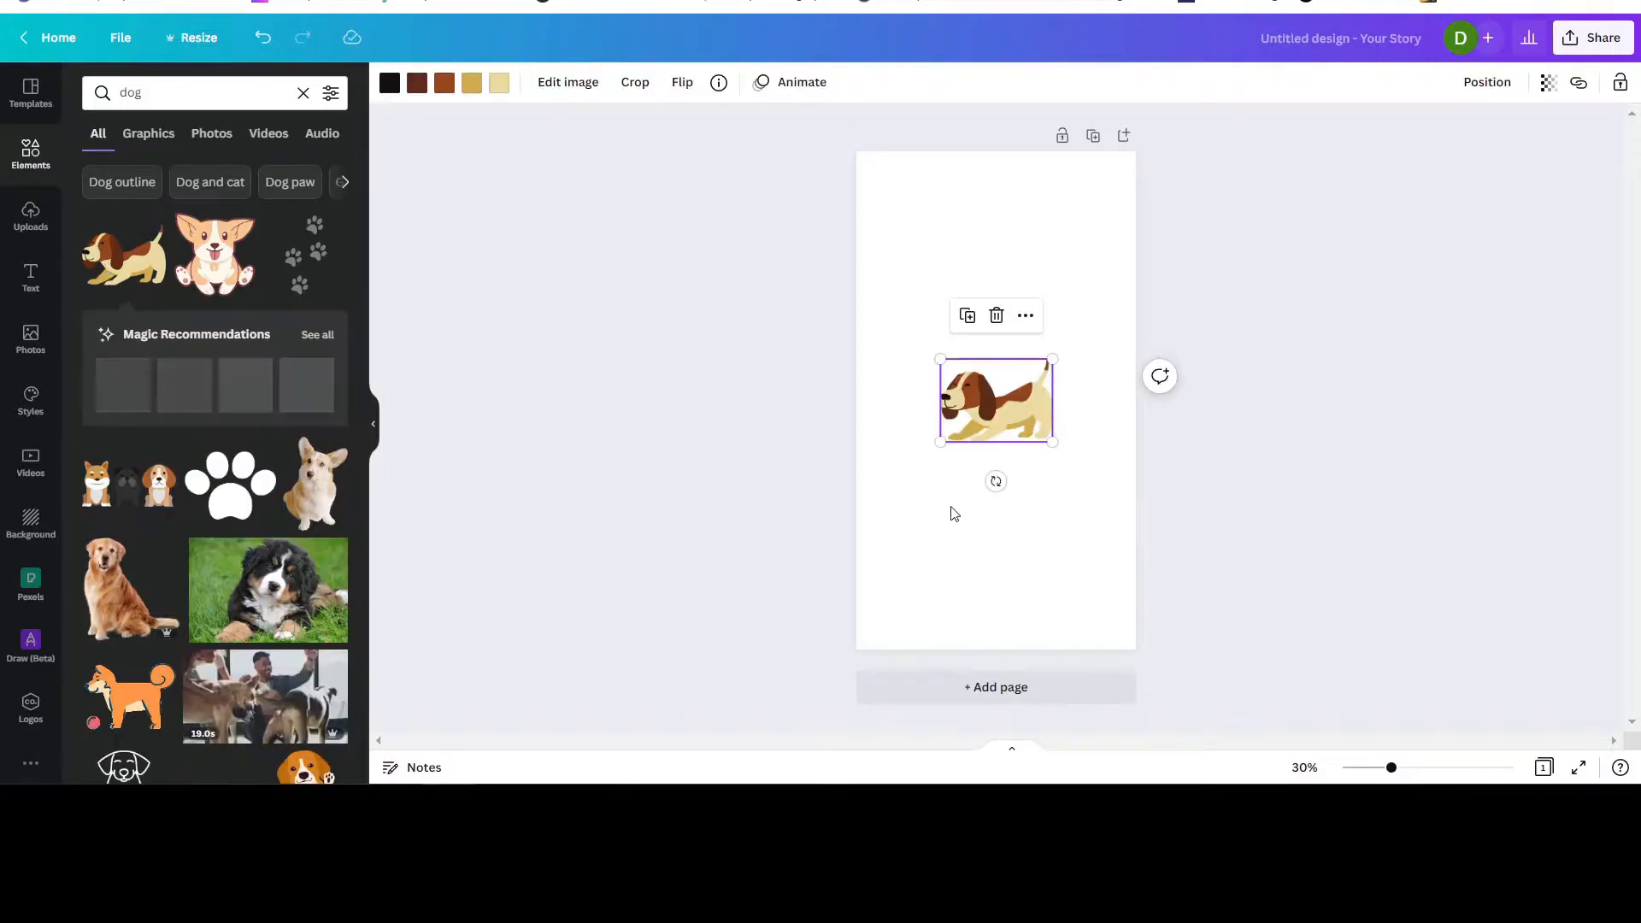
mouse_move(941, 442)
mouse_down()
mouse_move(872, 462)
mouse_move(911, 447)
mouse_up()
drag(997, 411, 1011, 266)
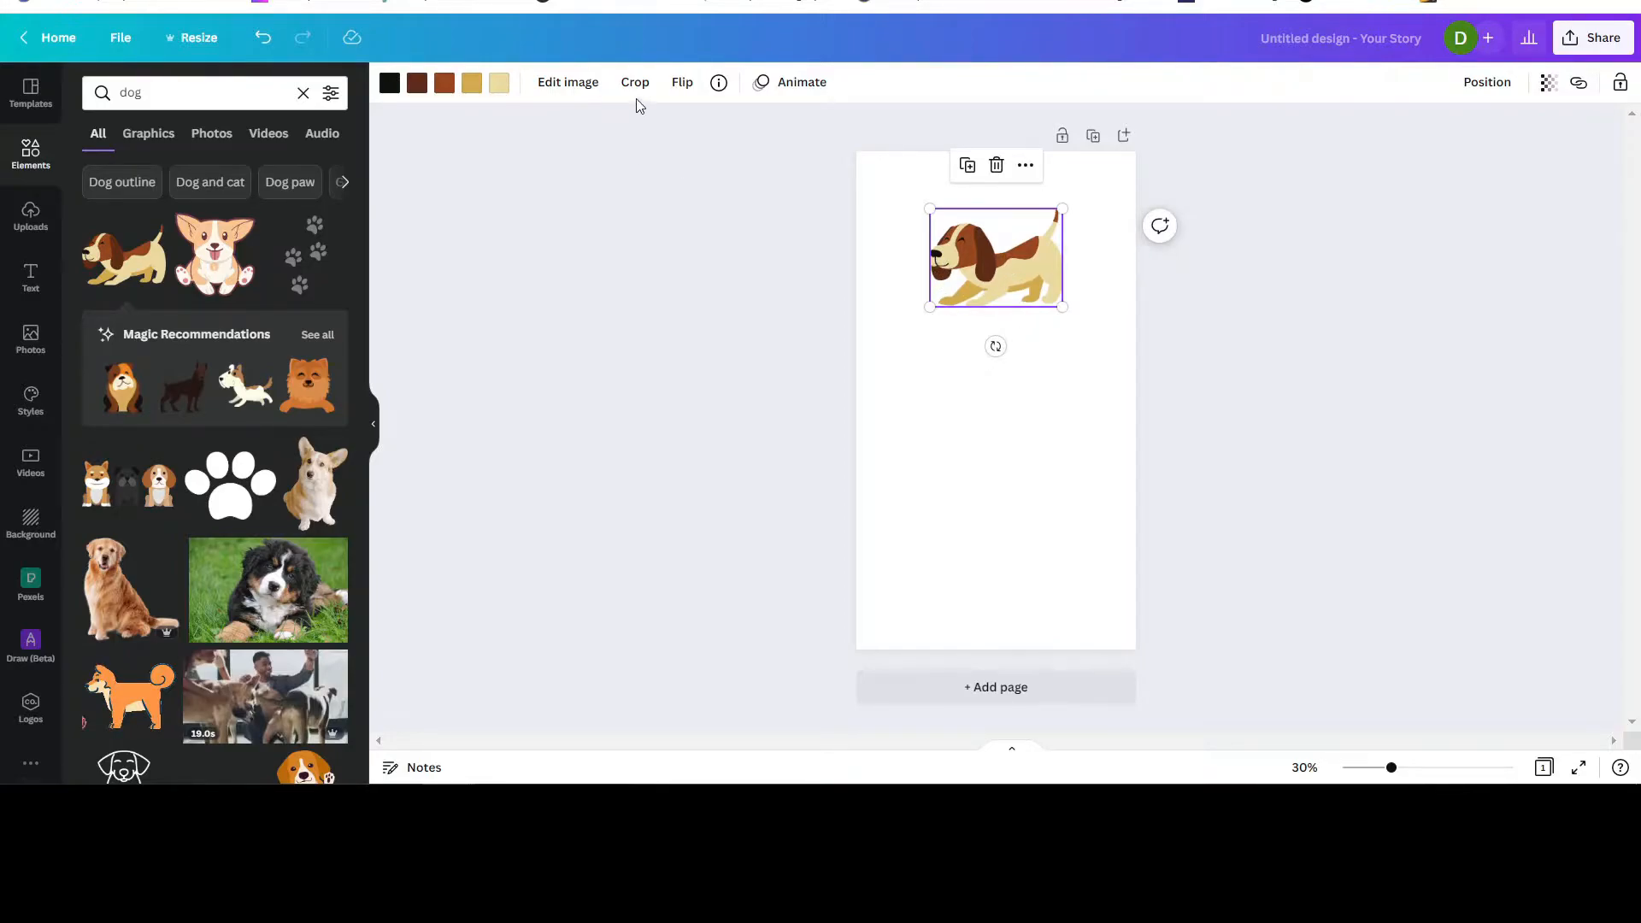
Flip the dog horizontally and shift it towards the left edge of the page
click(683, 90)
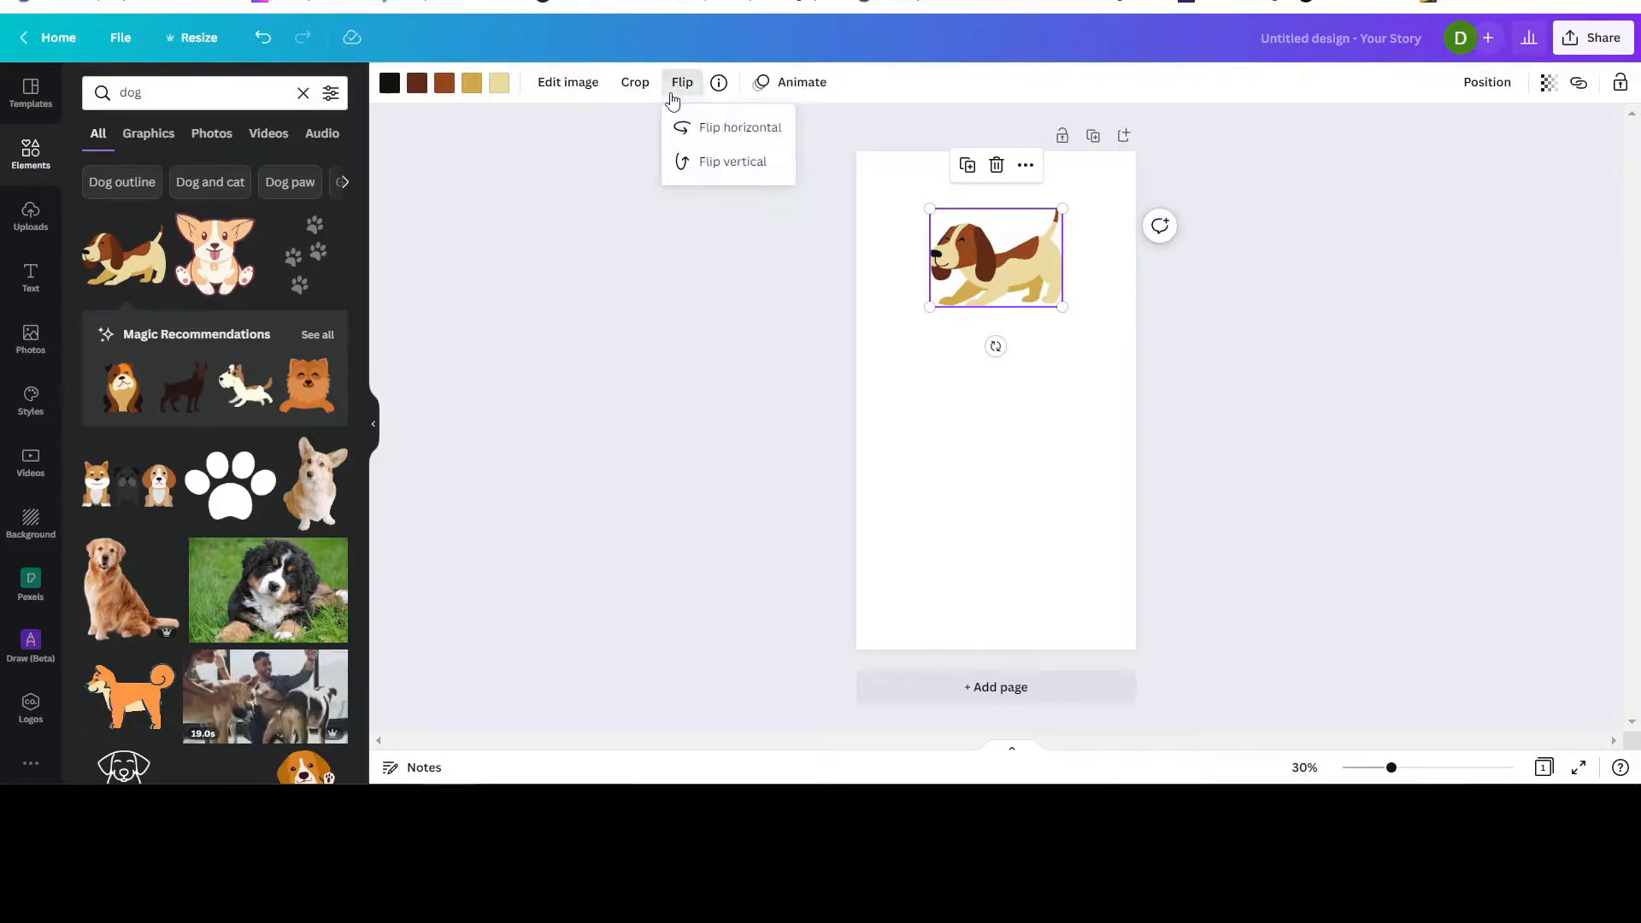
click(706, 127)
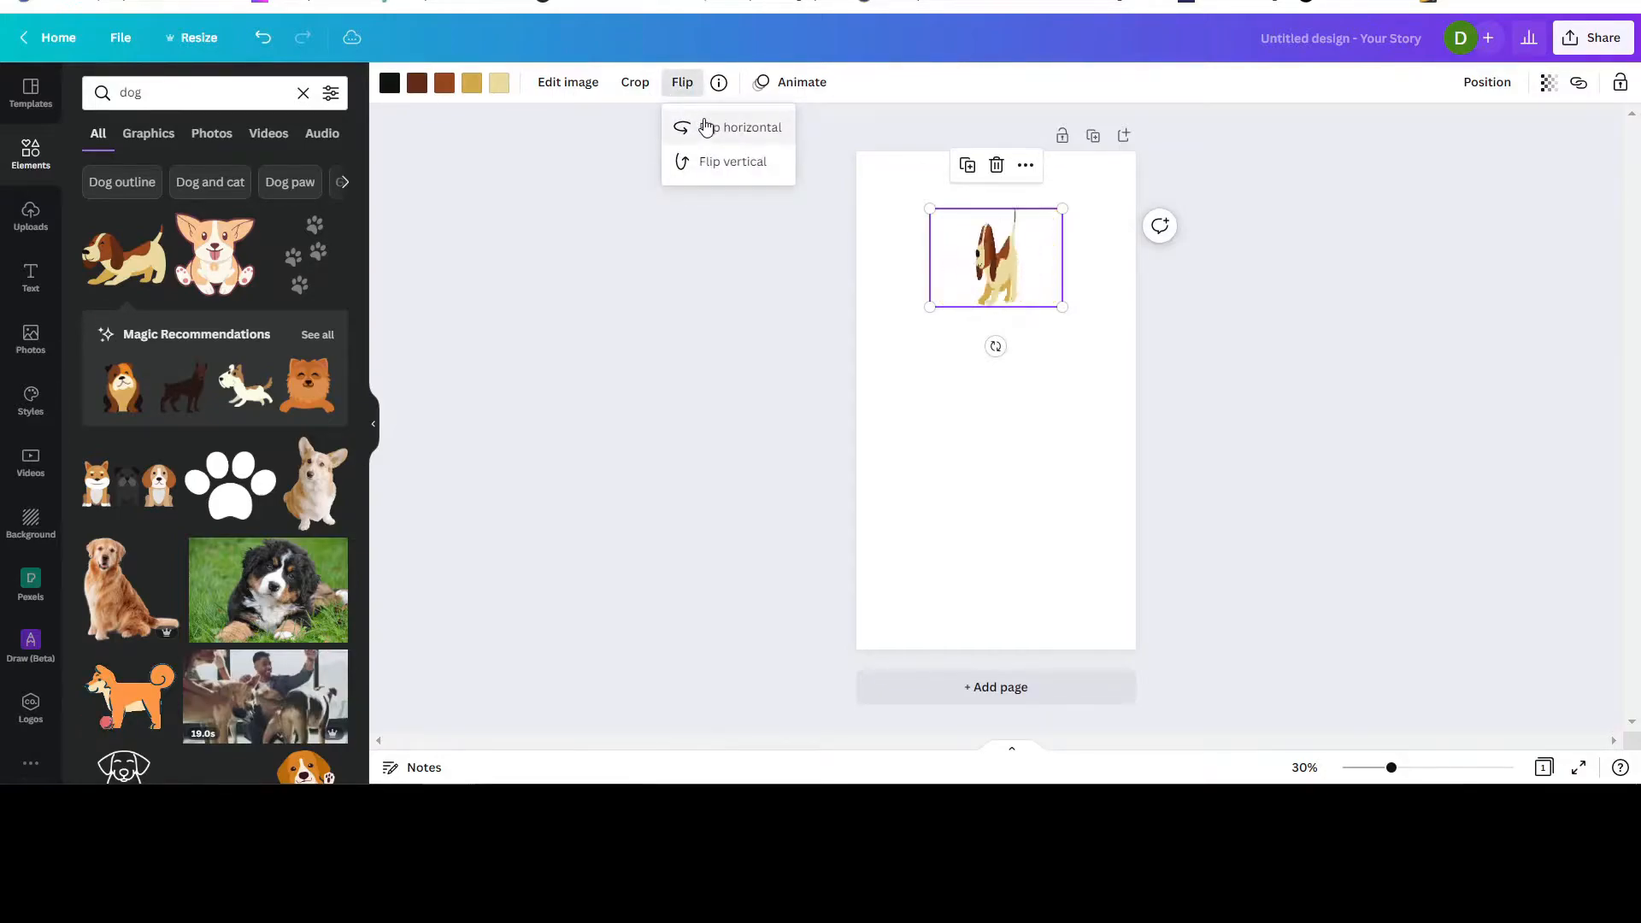
click(1059, 439)
drag(987, 262, 931, 259)
Search the elements for "bone", add the outlined beige bone and place it in the lower right of the page
click(103, 97)
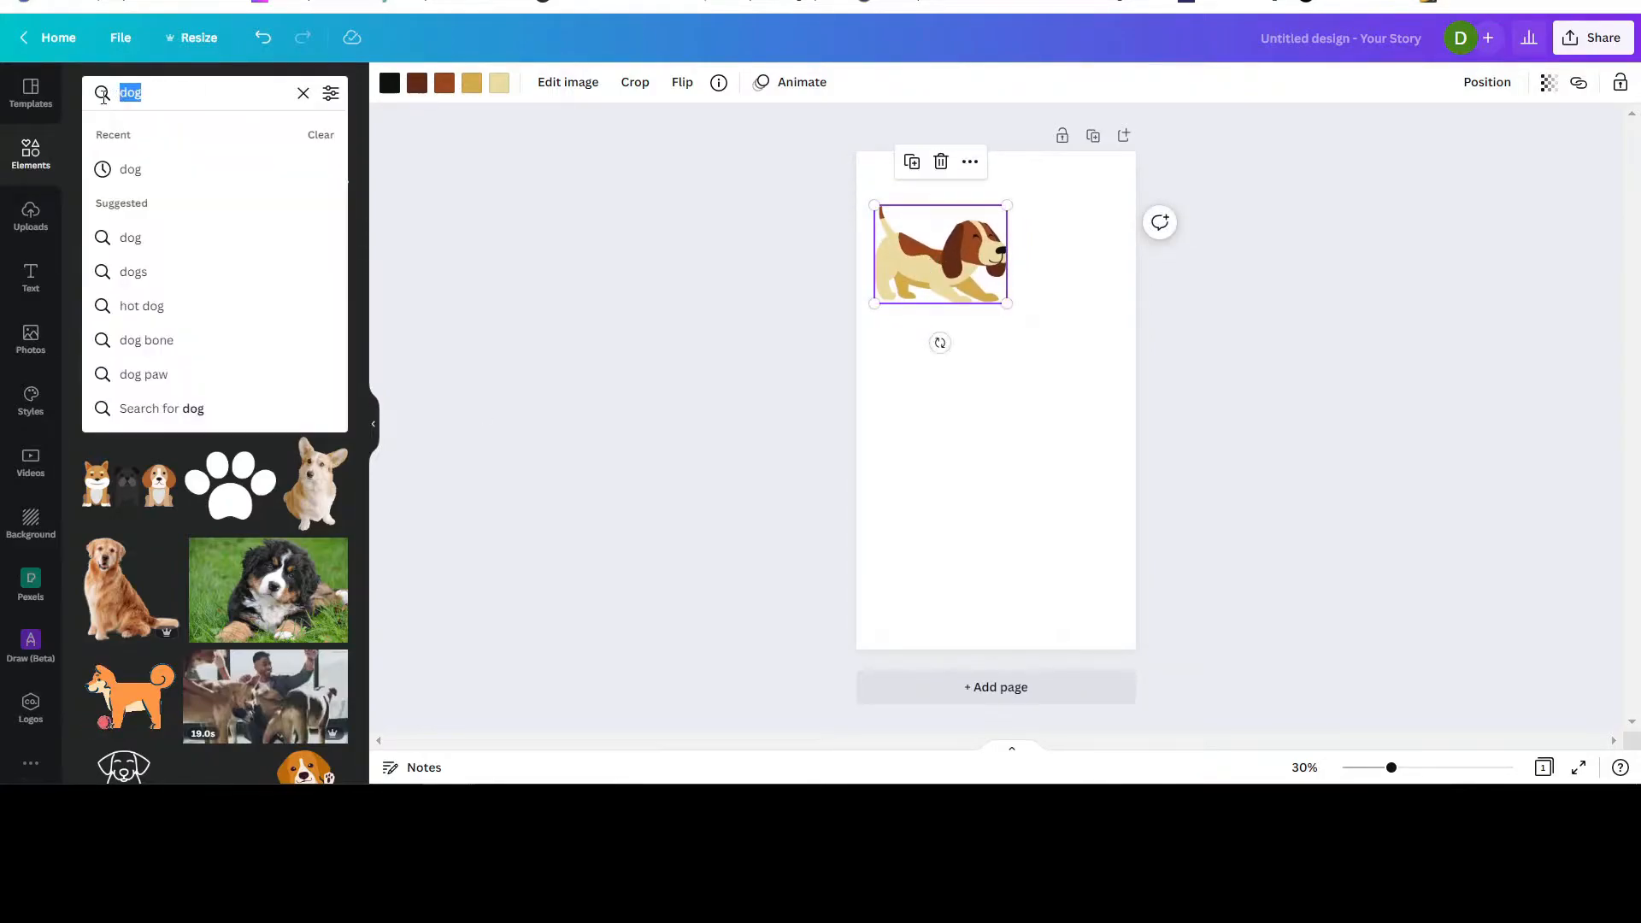
text(bone)
key(Return)
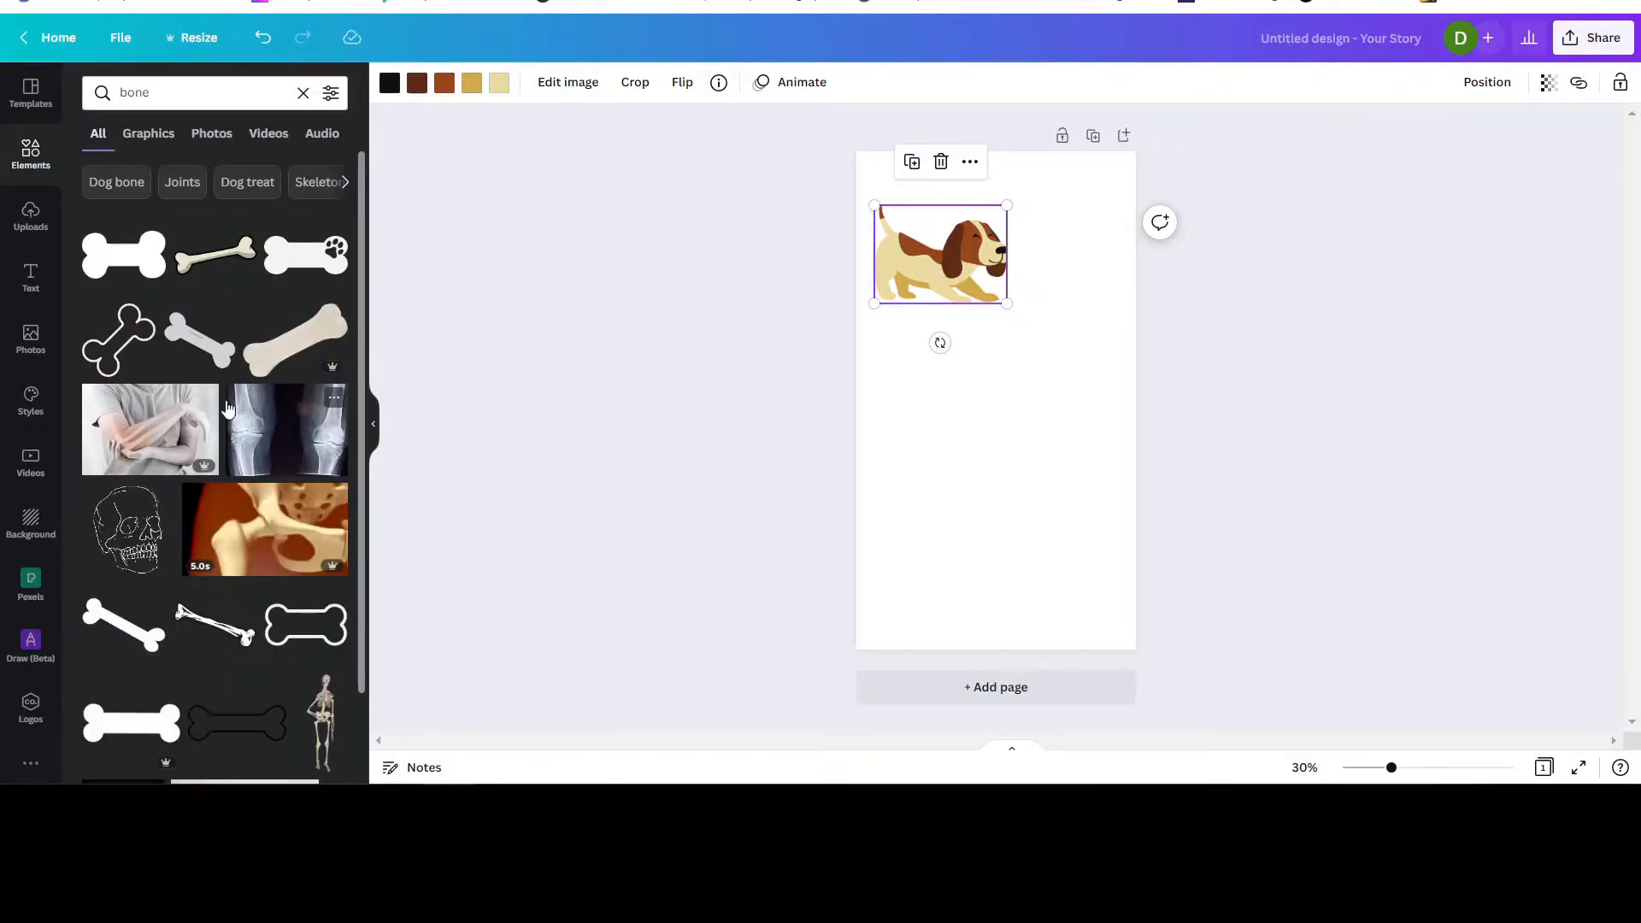
click(215, 254)
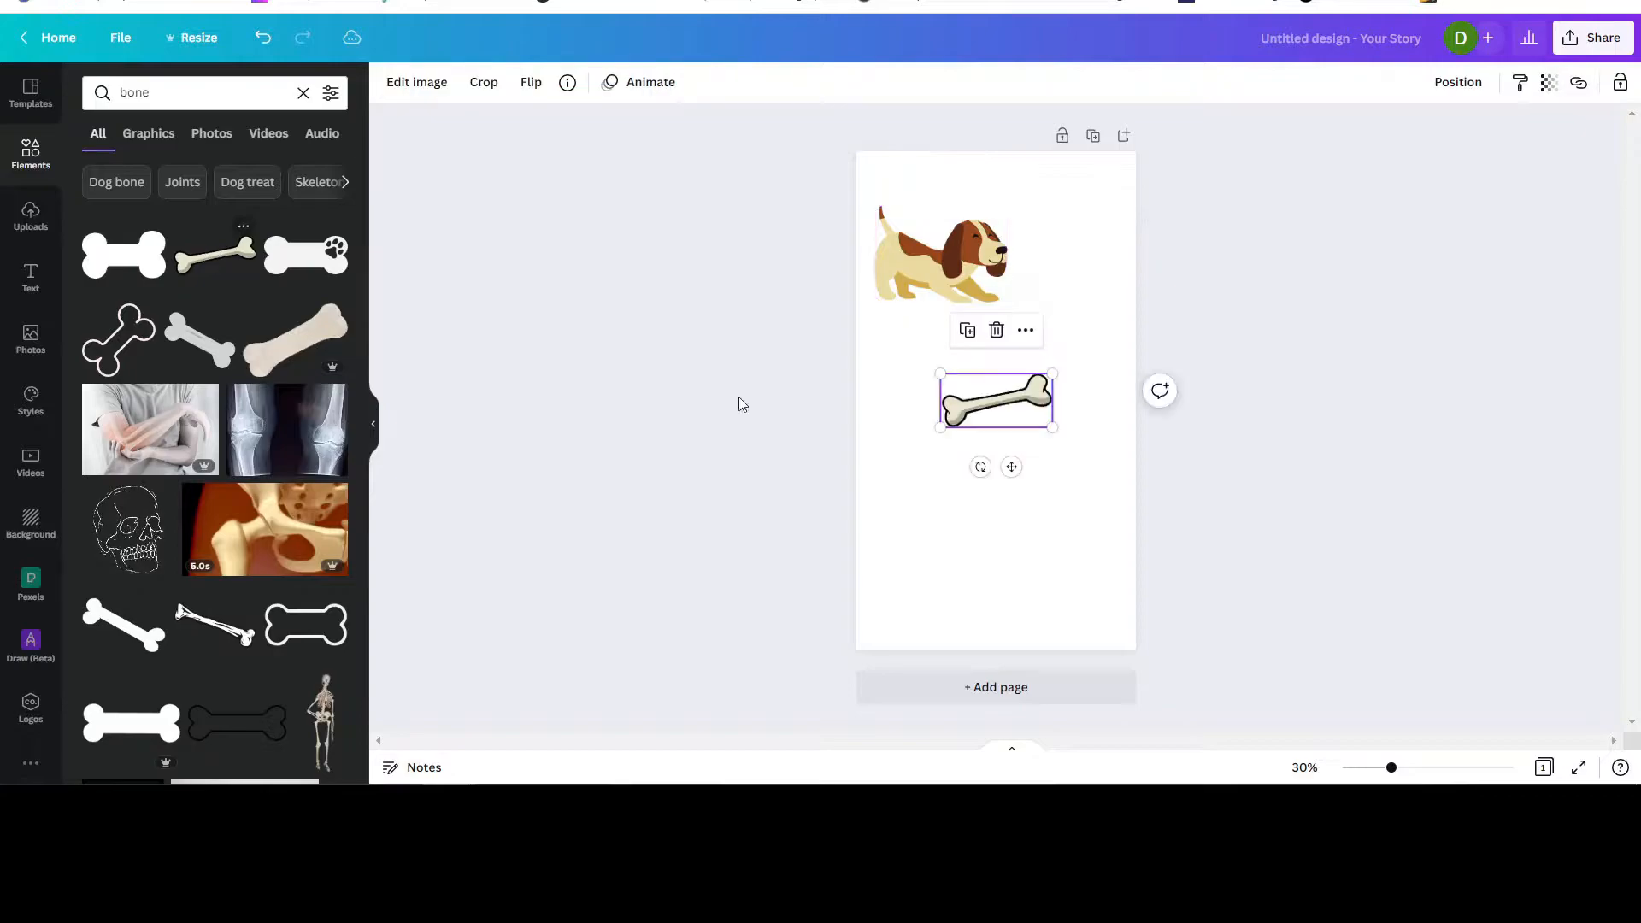
drag(970, 427, 1013, 536)
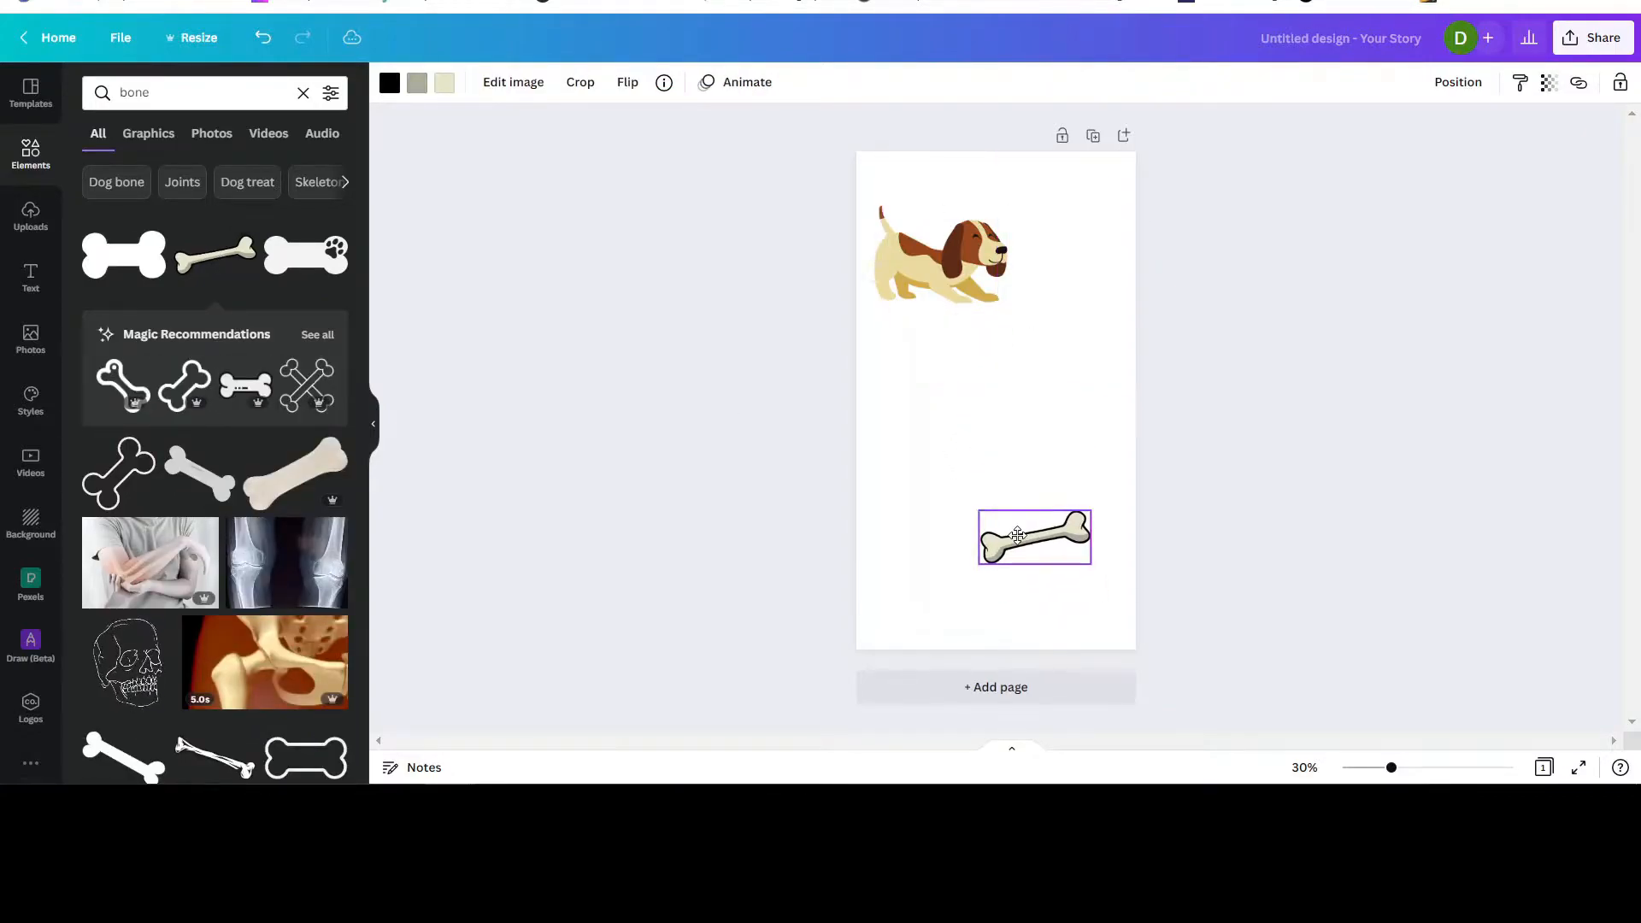
Tilt the dog slightly clockwise so it faces down towards the bone, and nudge both graphics into position
drag(968, 283, 964, 287)
drag(936, 348, 912, 367)
drag(913, 258, 923, 233)
drag(1036, 537, 1041, 538)
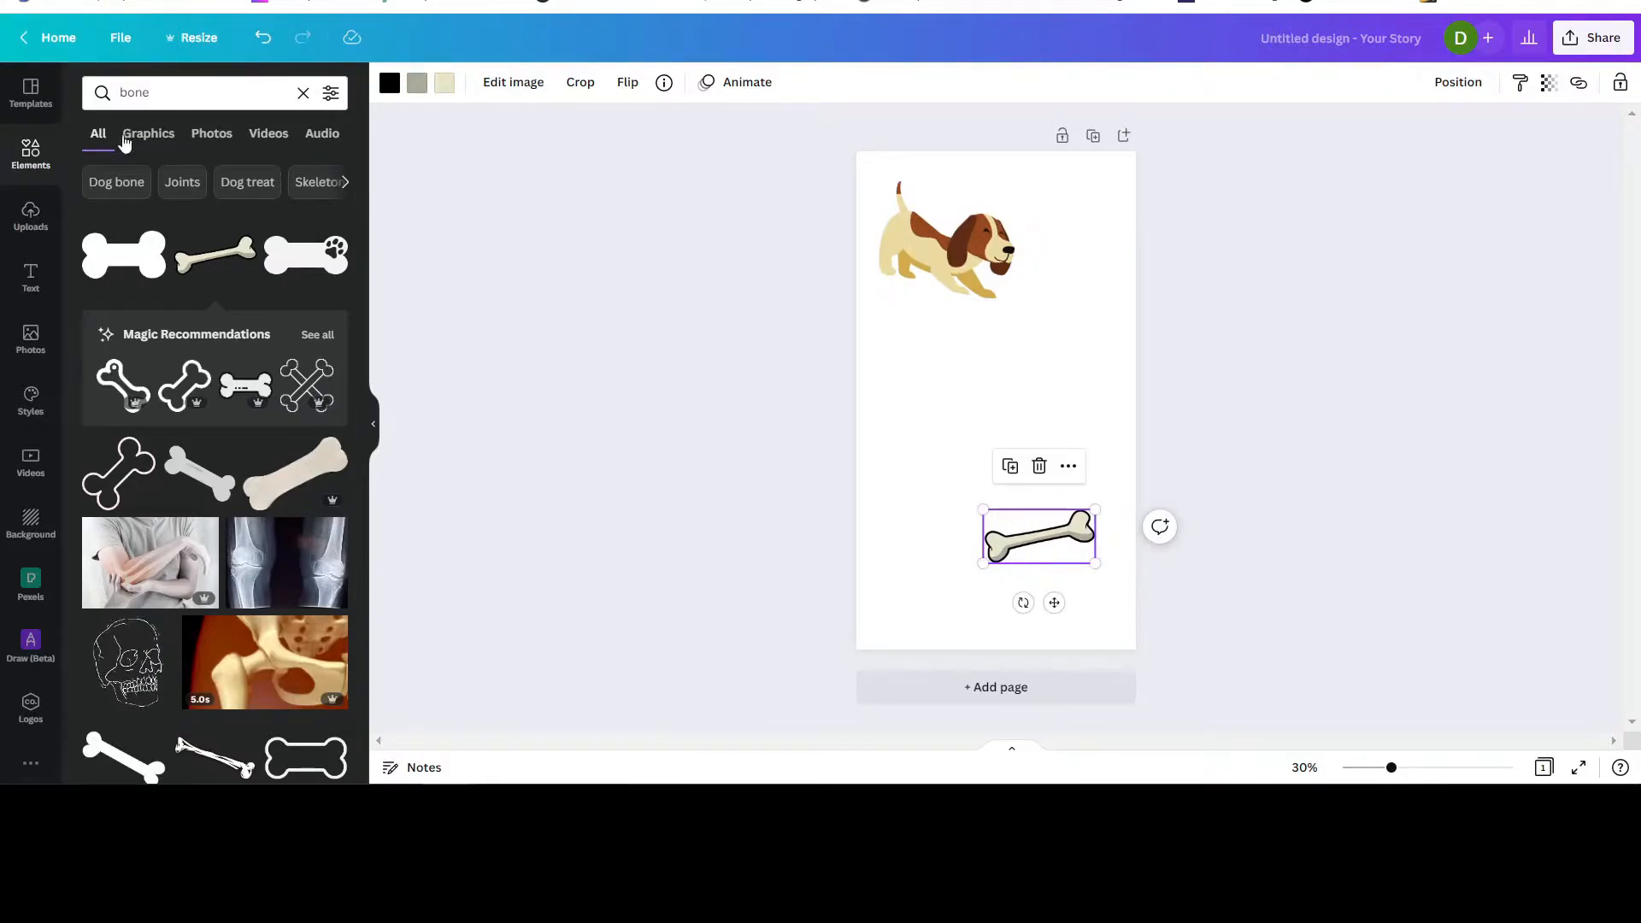
Add a solid arrow line from Lines & Shapes and attach its start point to the bottom edge of the dog
click(30, 153)
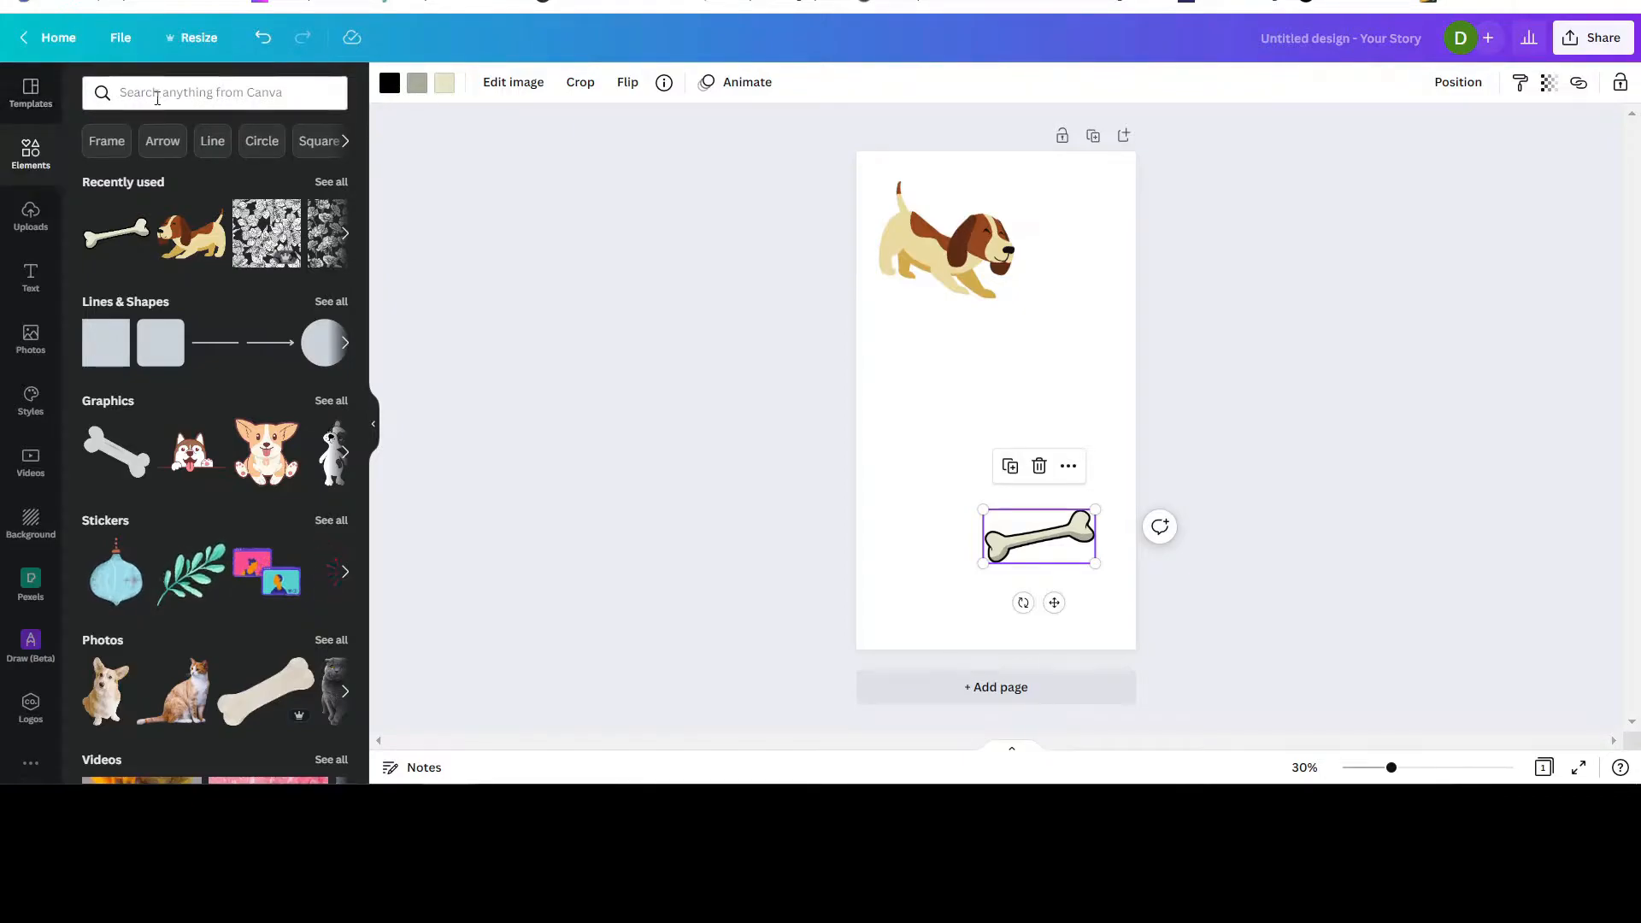
click(332, 301)
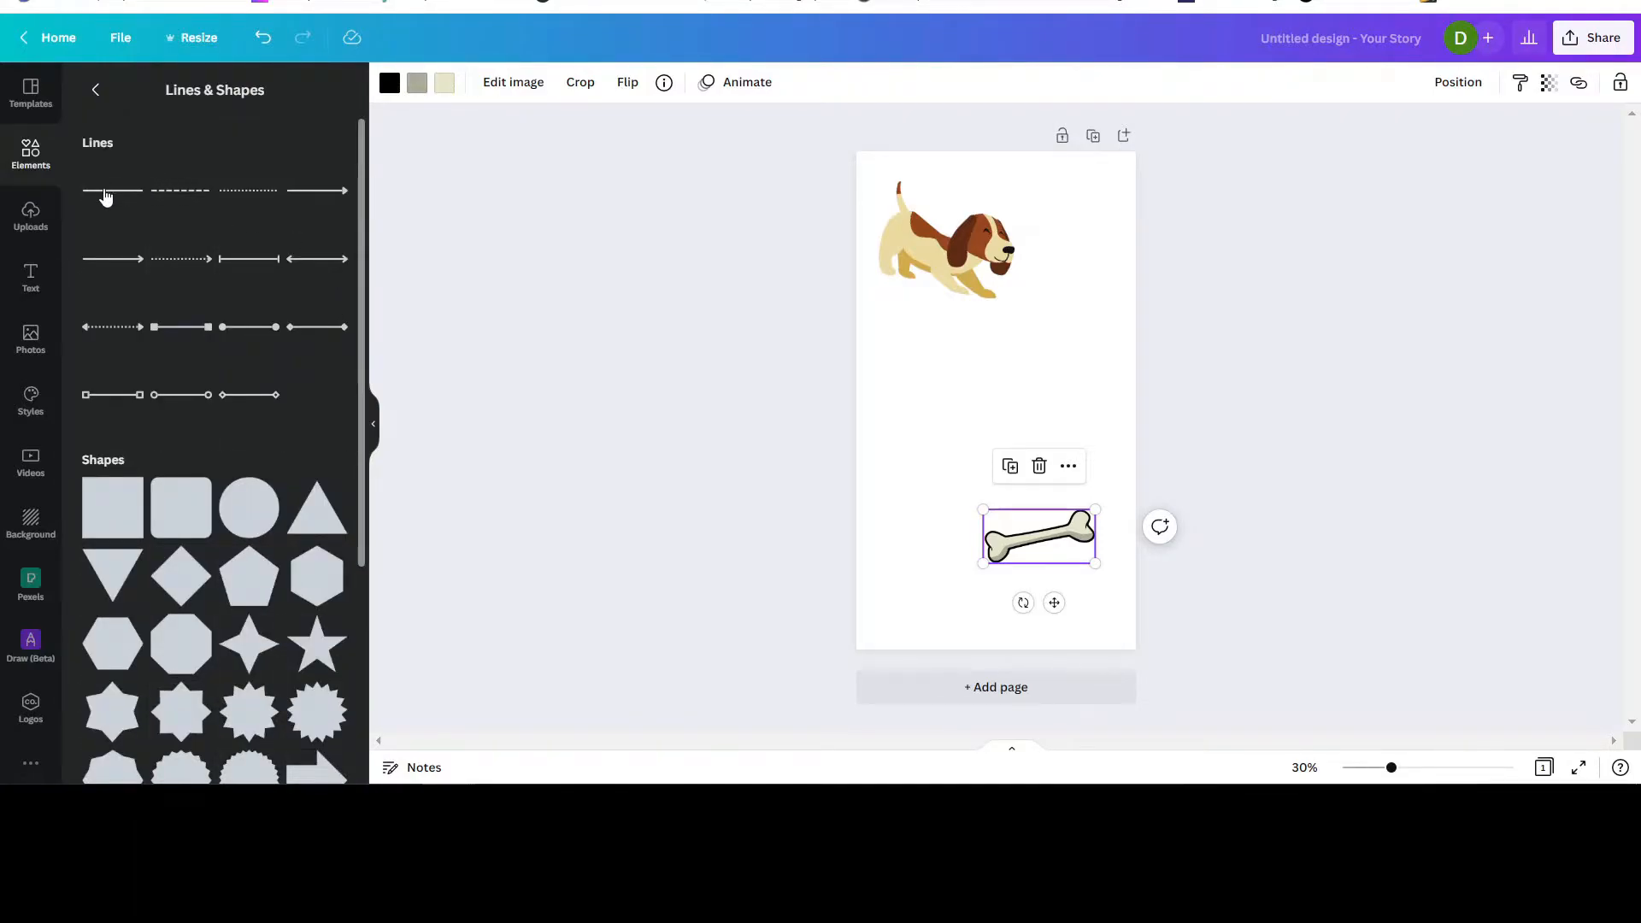
click(98, 265)
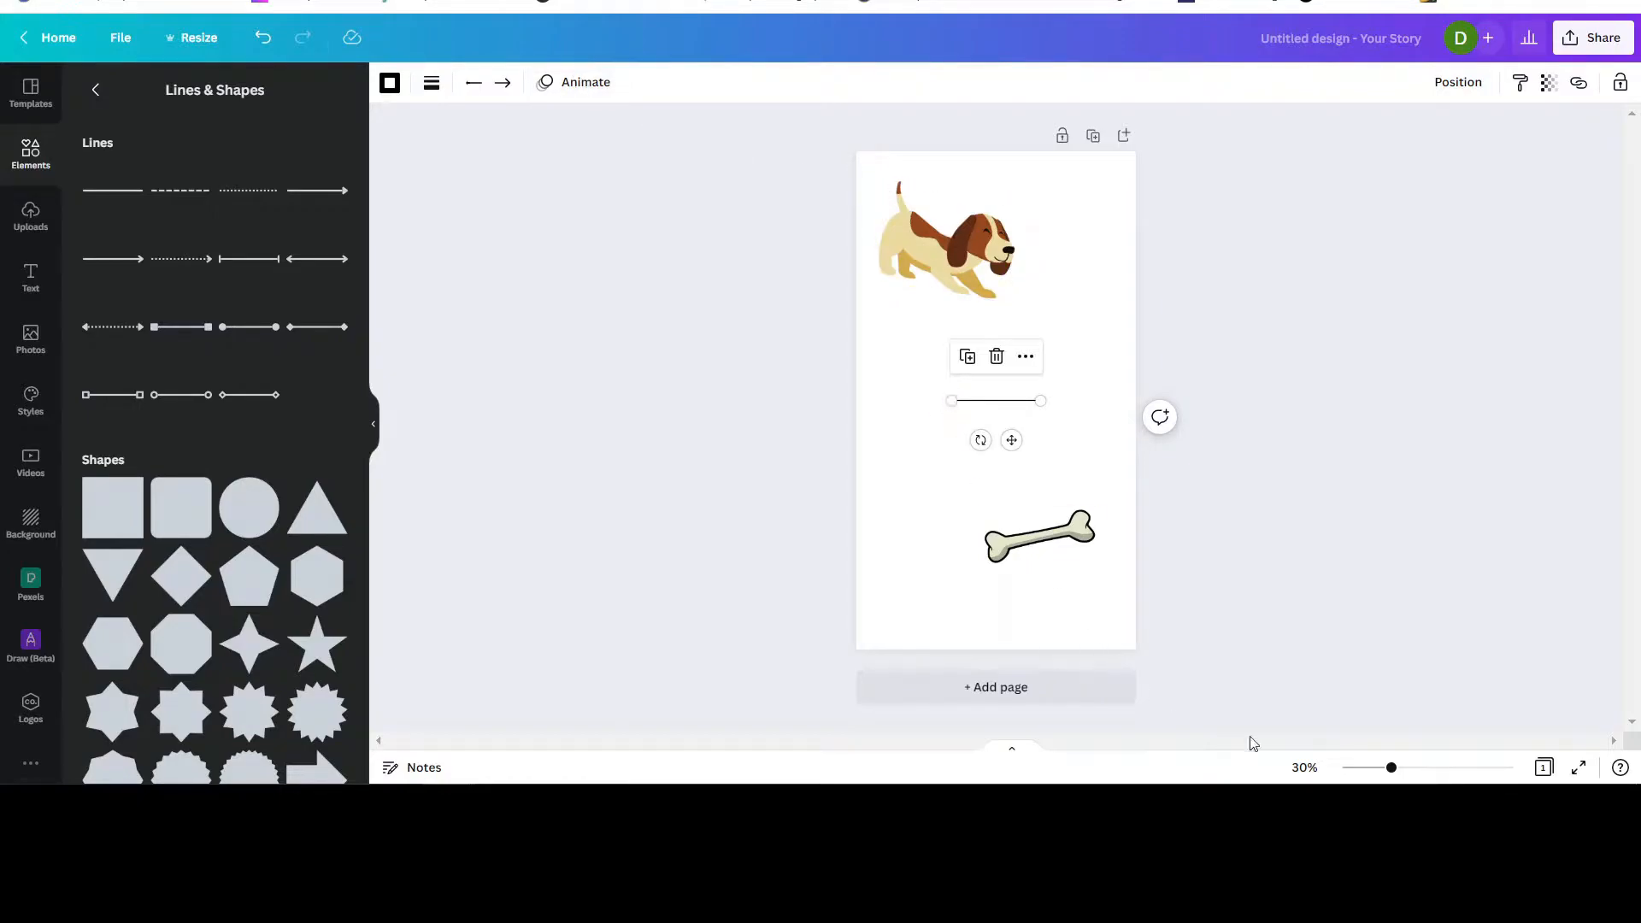
drag(1391, 770, 1398, 768)
drag(944, 407, 924, 280)
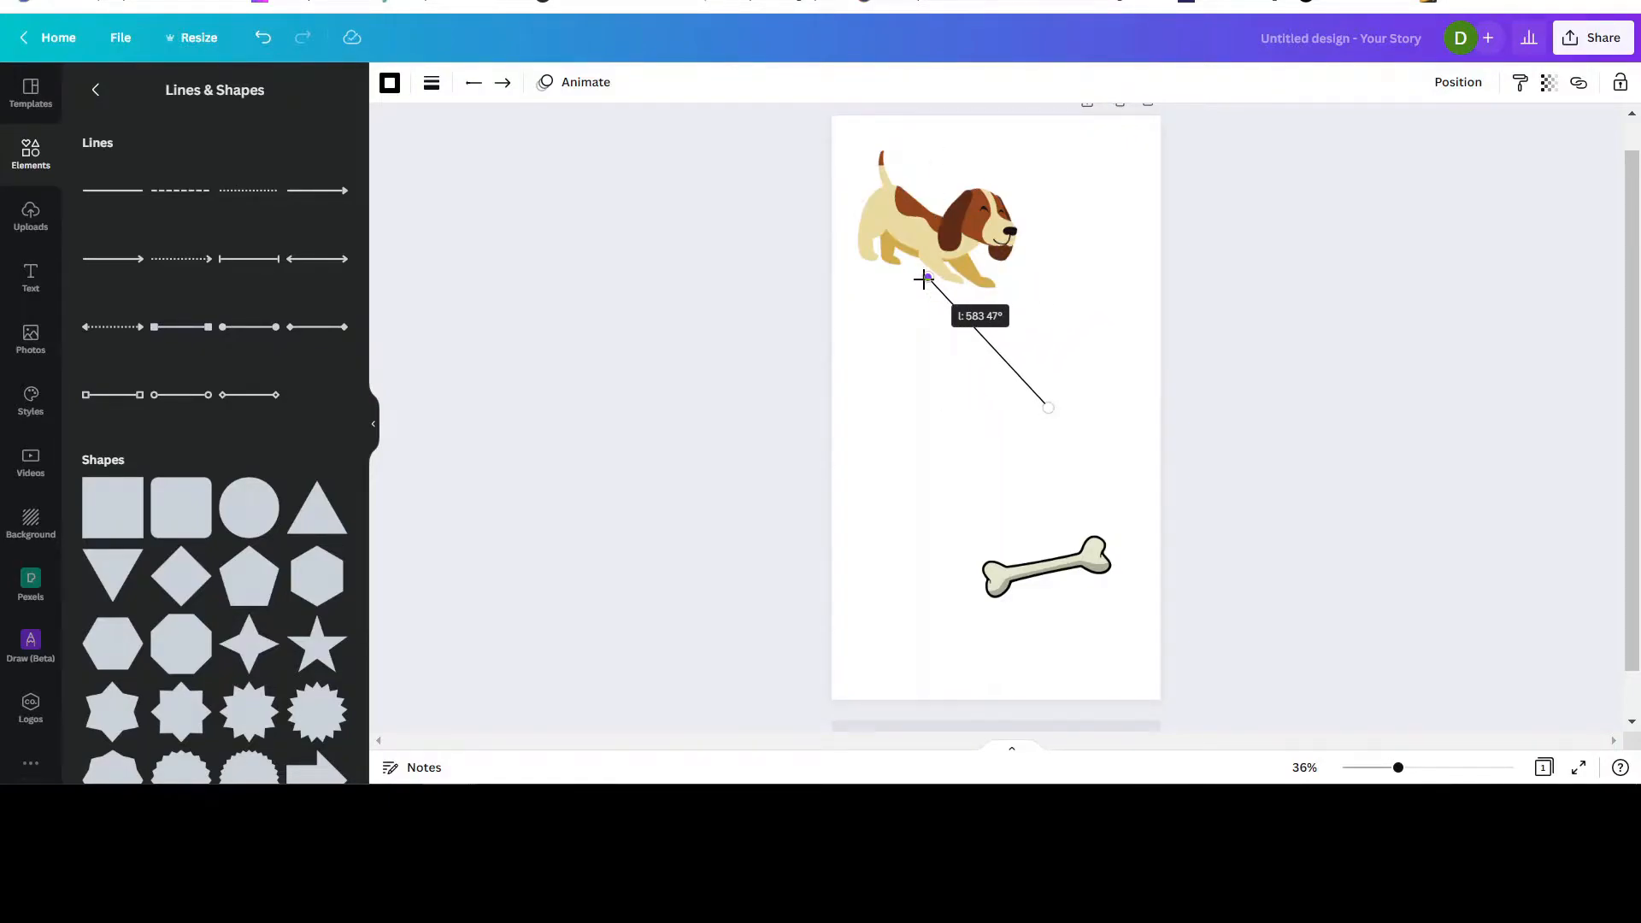
mouse_move(925, 279)
mouse_down()
mouse_move(949, 303)
mouse_move(930, 281)
mouse_up()
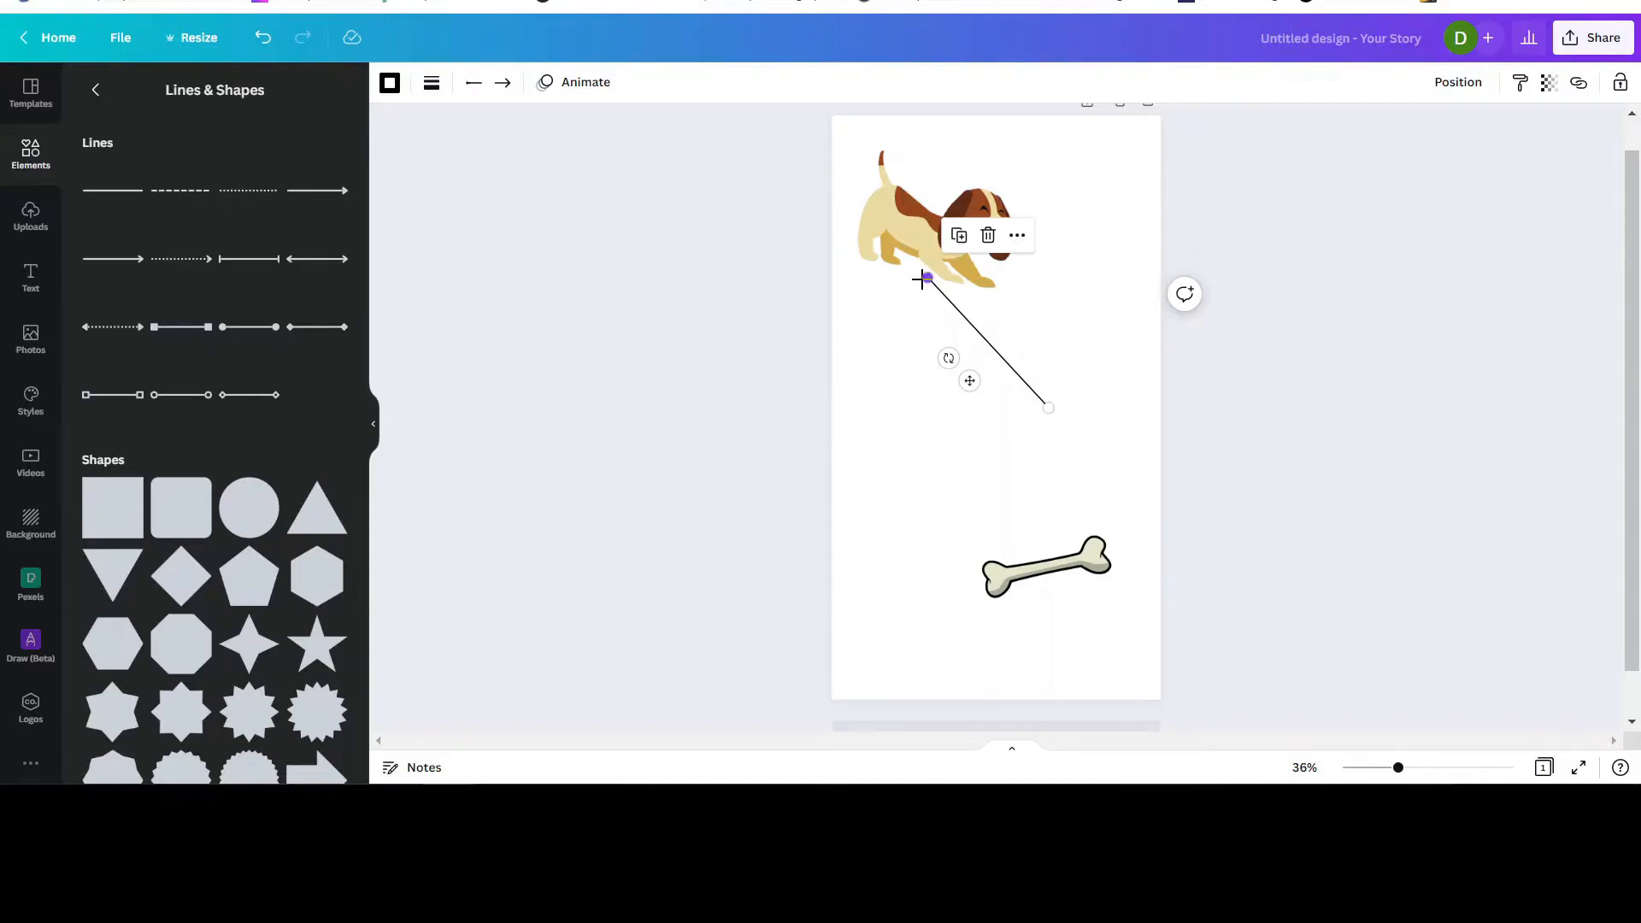
Review the arrow's line-end options and set its line weight to 16
click(502, 82)
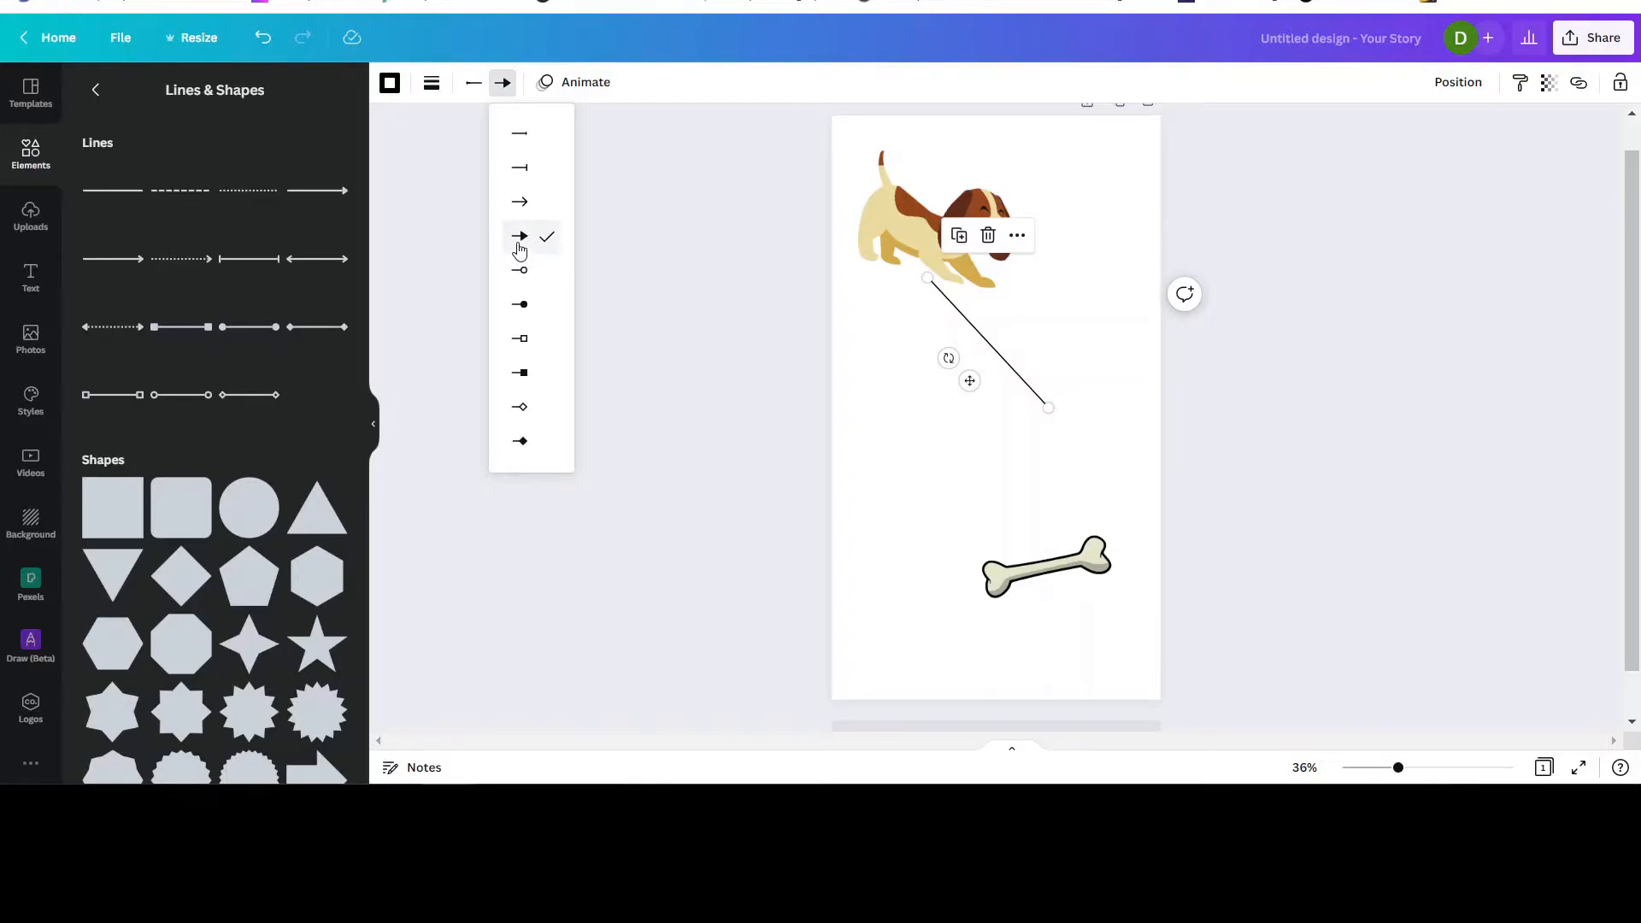
click(473, 84)
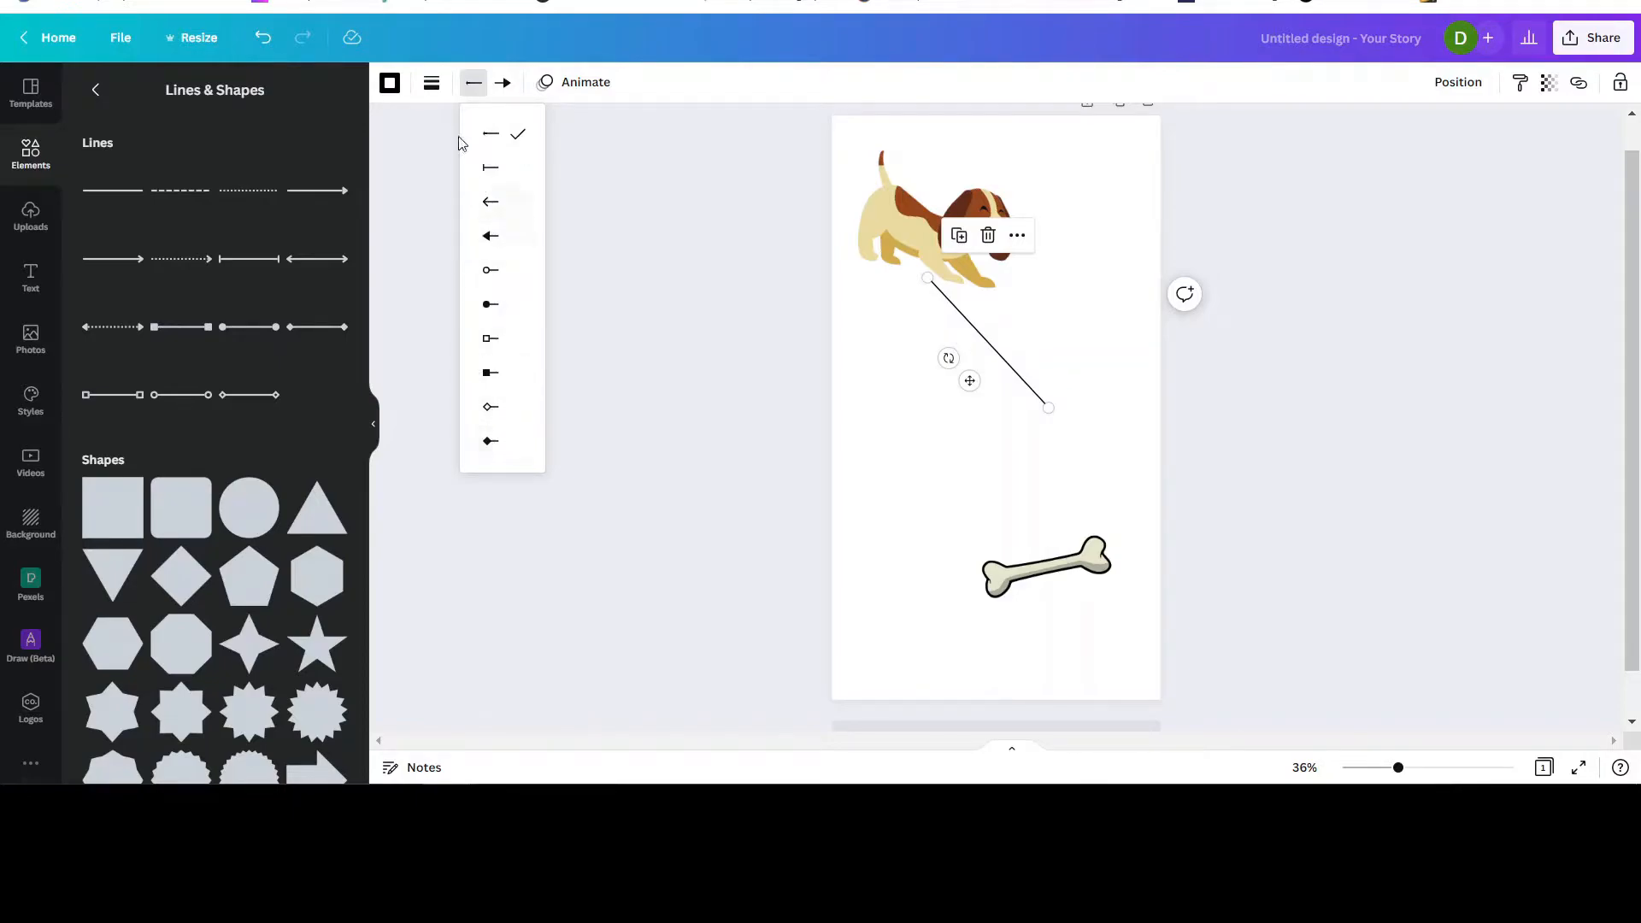
click(431, 84)
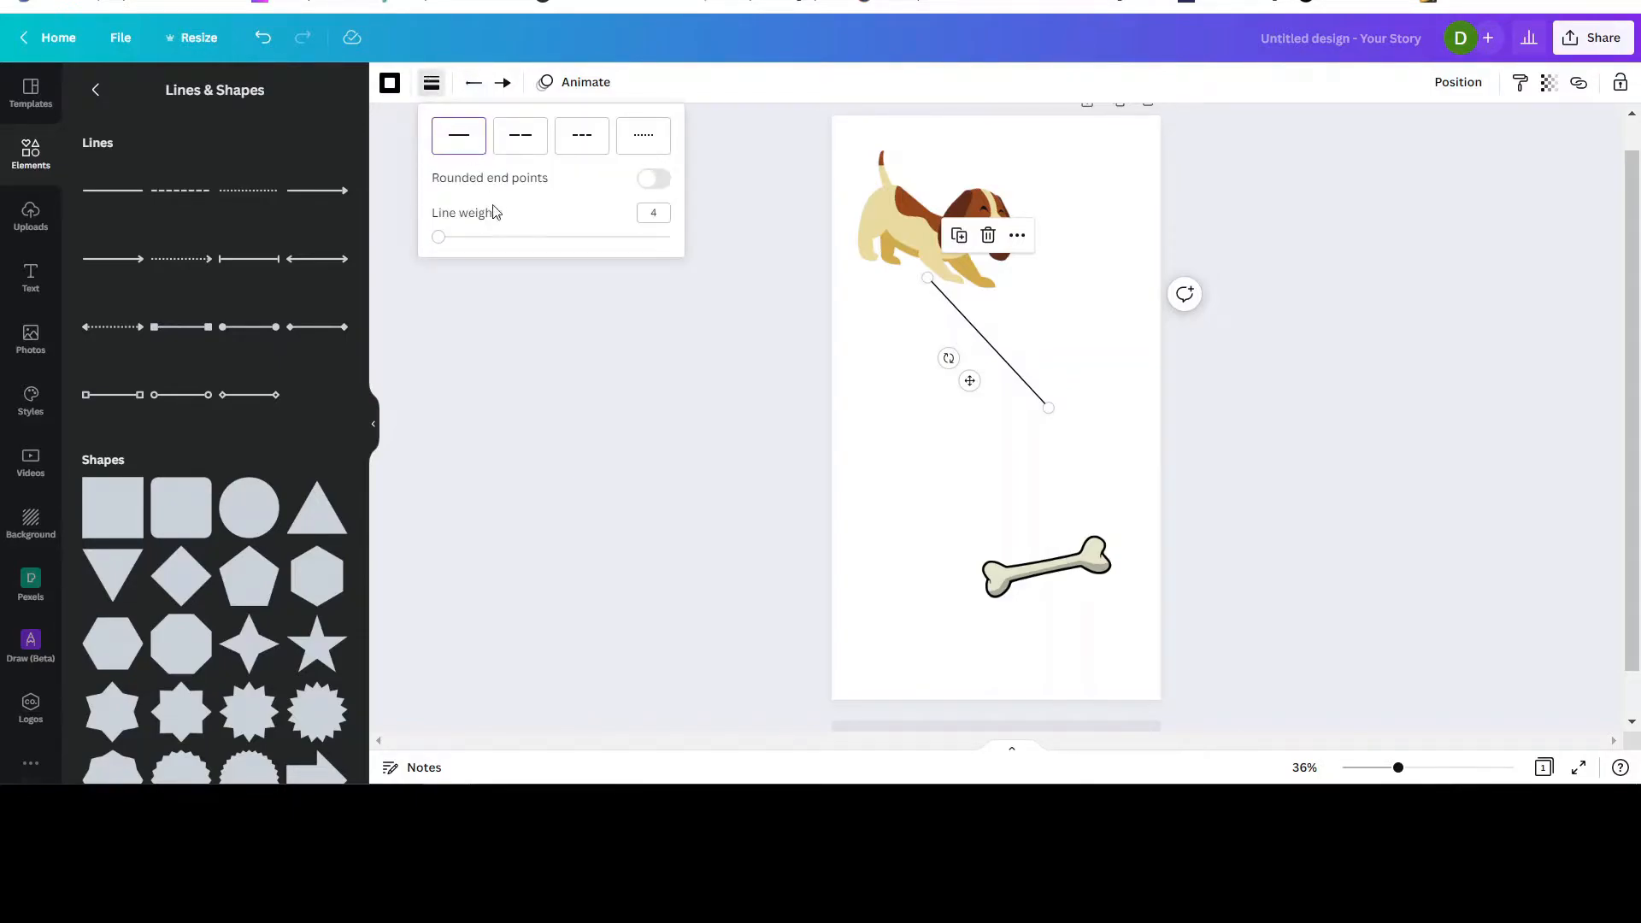
drag(438, 239, 470, 253)
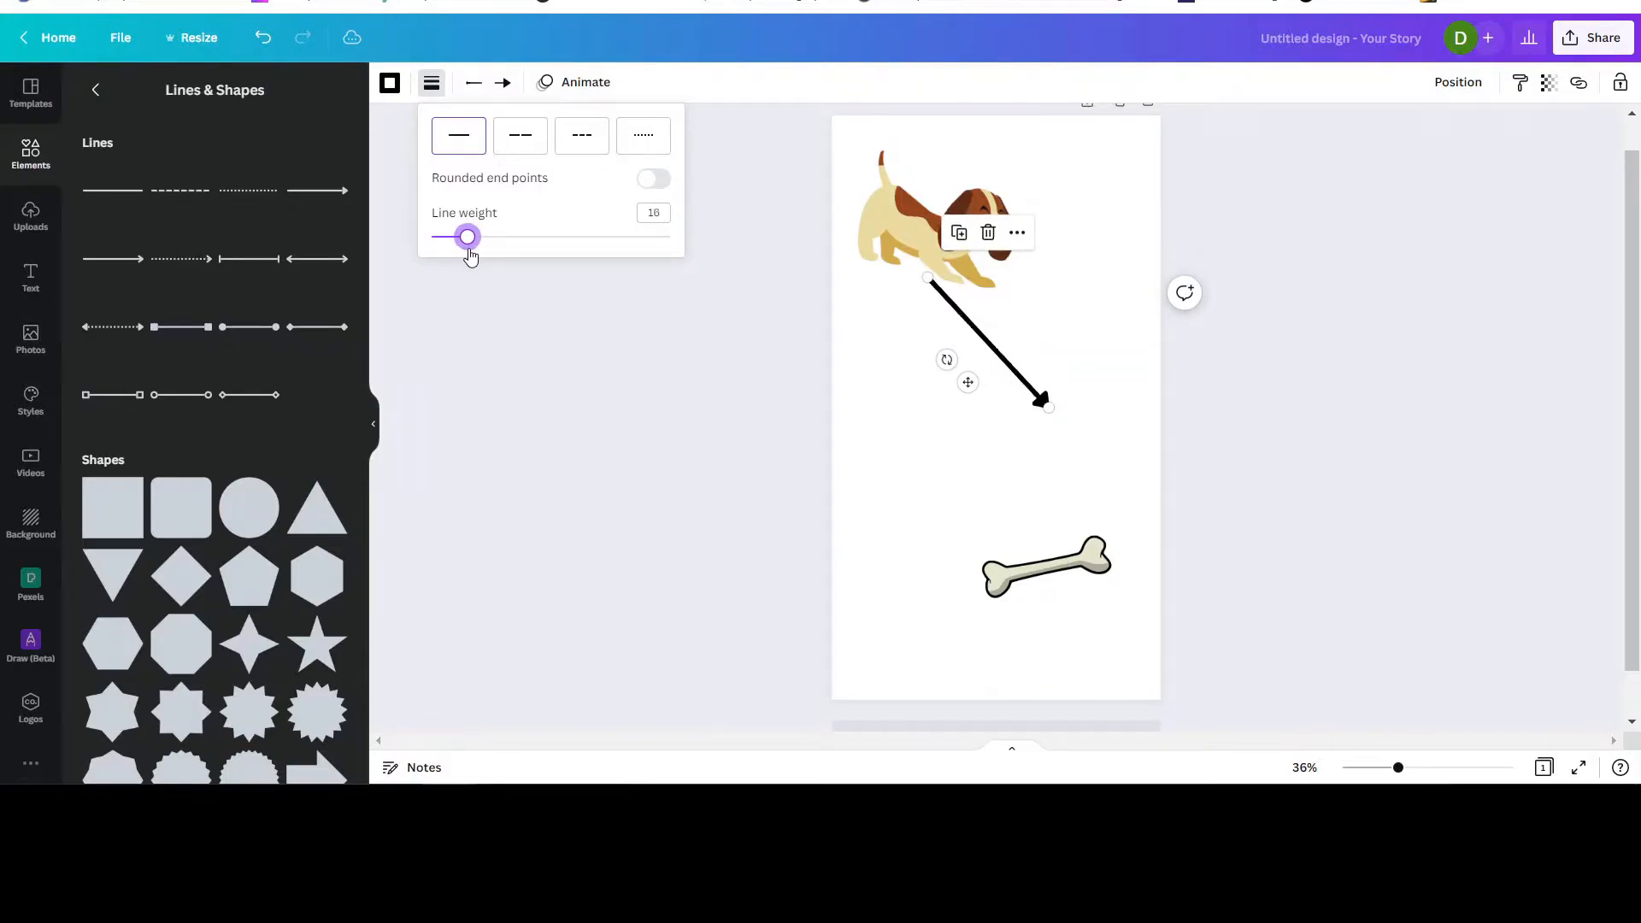
Try the dashed and dotted line styles on the arrow and restore the solid style
click(522, 141)
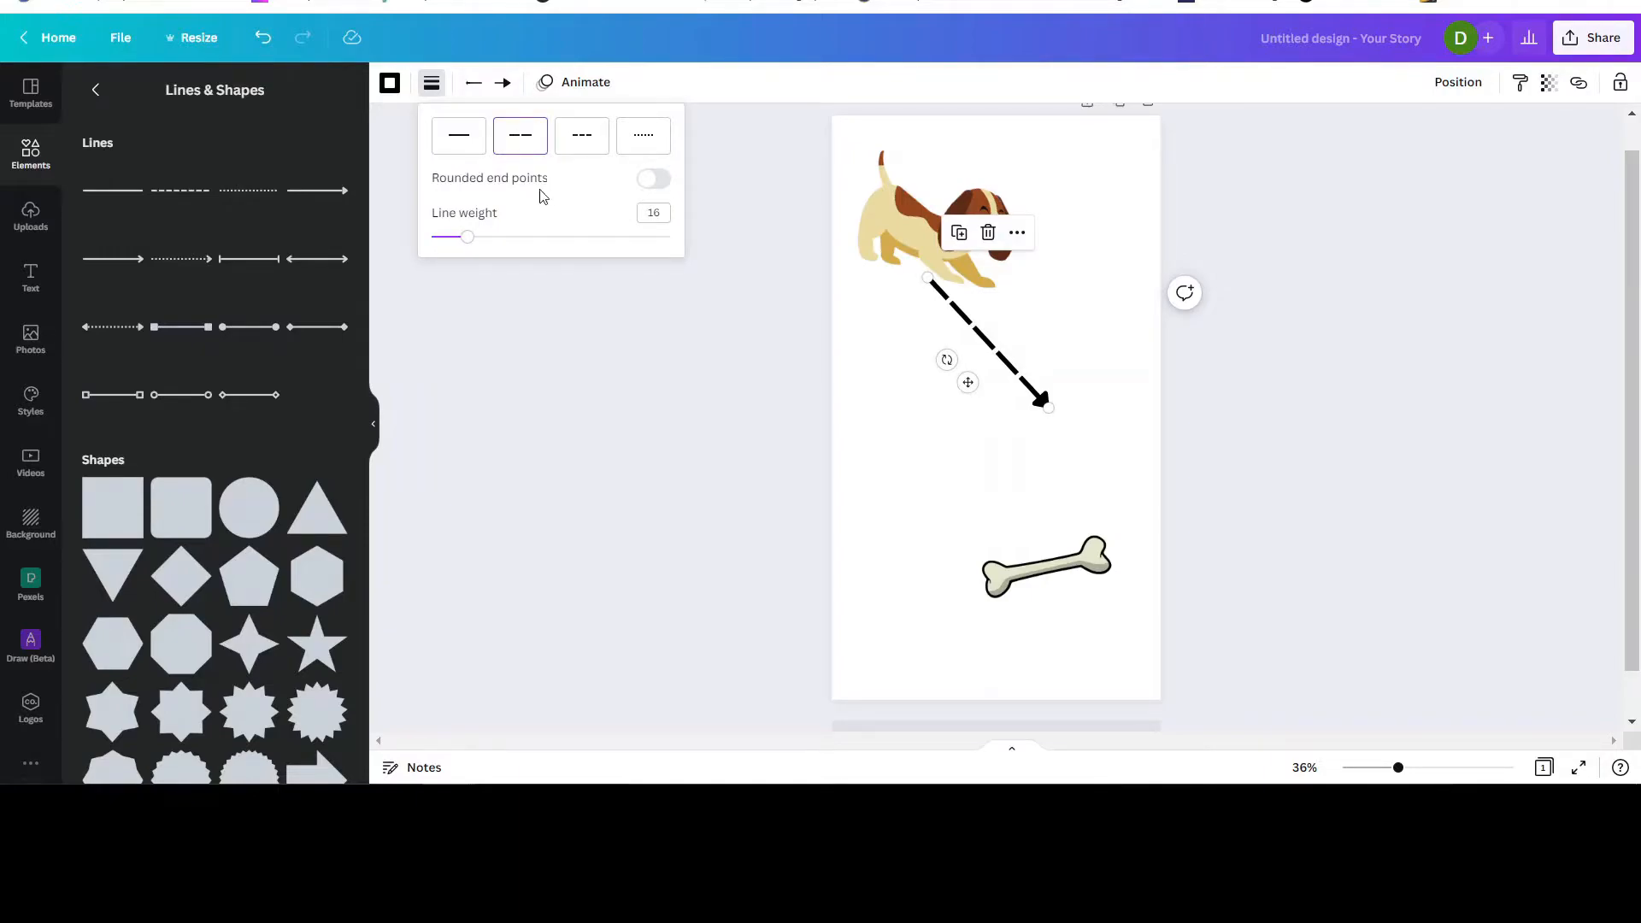
click(579, 142)
click(637, 141)
click(517, 143)
click(450, 147)
click(886, 408)
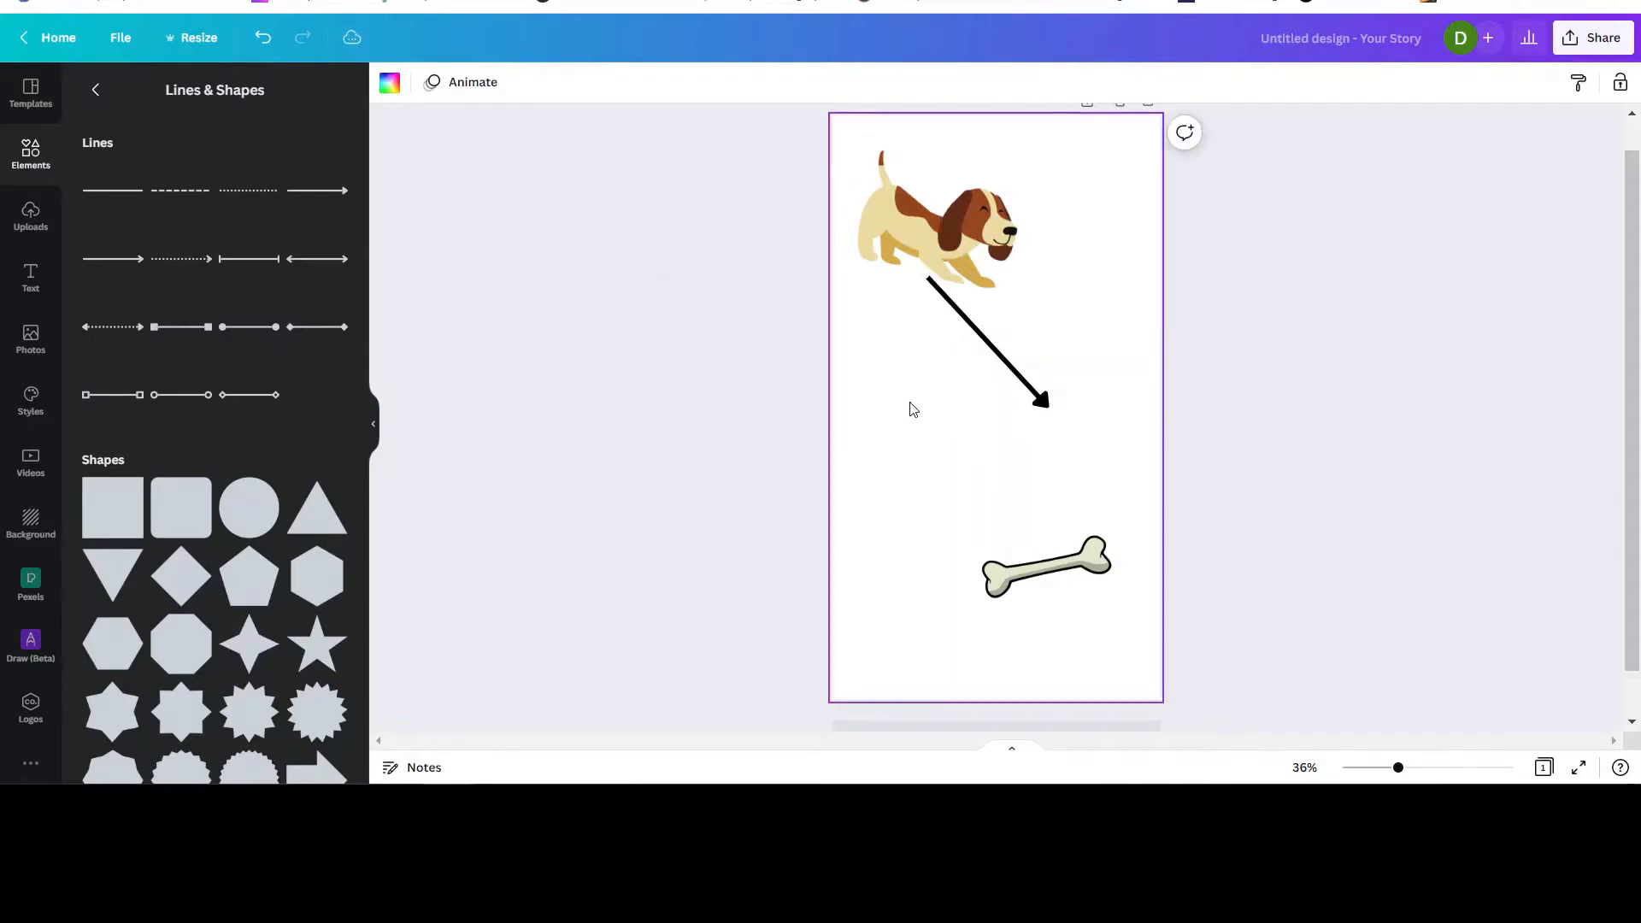
Attach the arrow's tip to the top edge of the bone so the line connects both graphics
click(1043, 408)
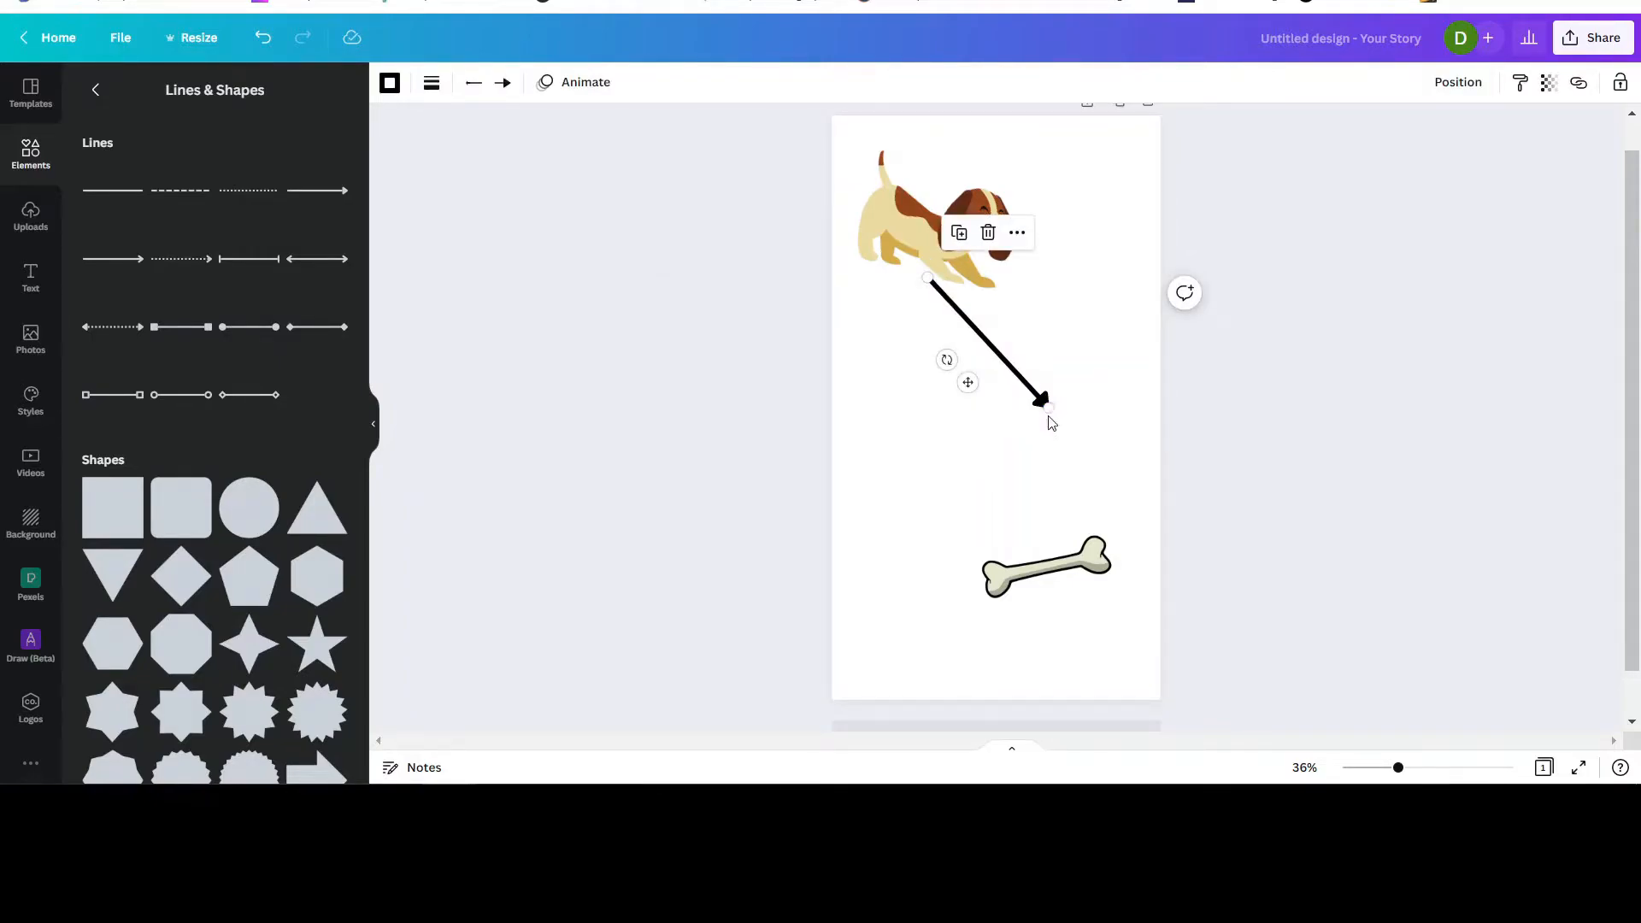
drag(1049, 414, 1054, 567)
click(1443, 382)
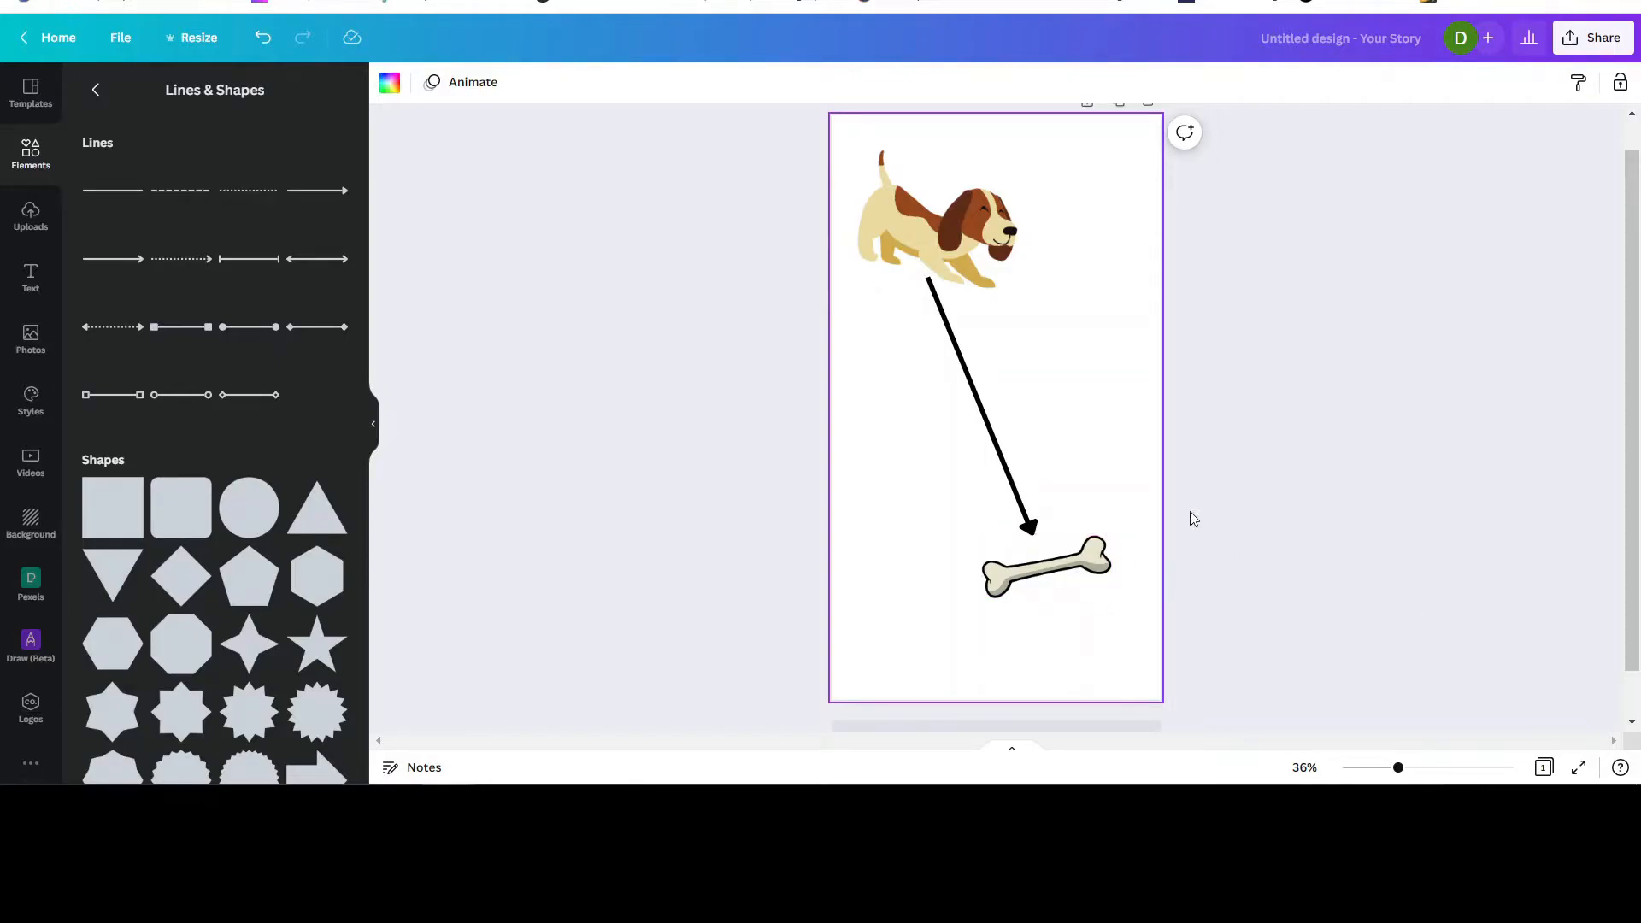
Move the connected dog to the upper right of the page and back to the upper left
click(921, 228)
drag(920, 220, 1051, 222)
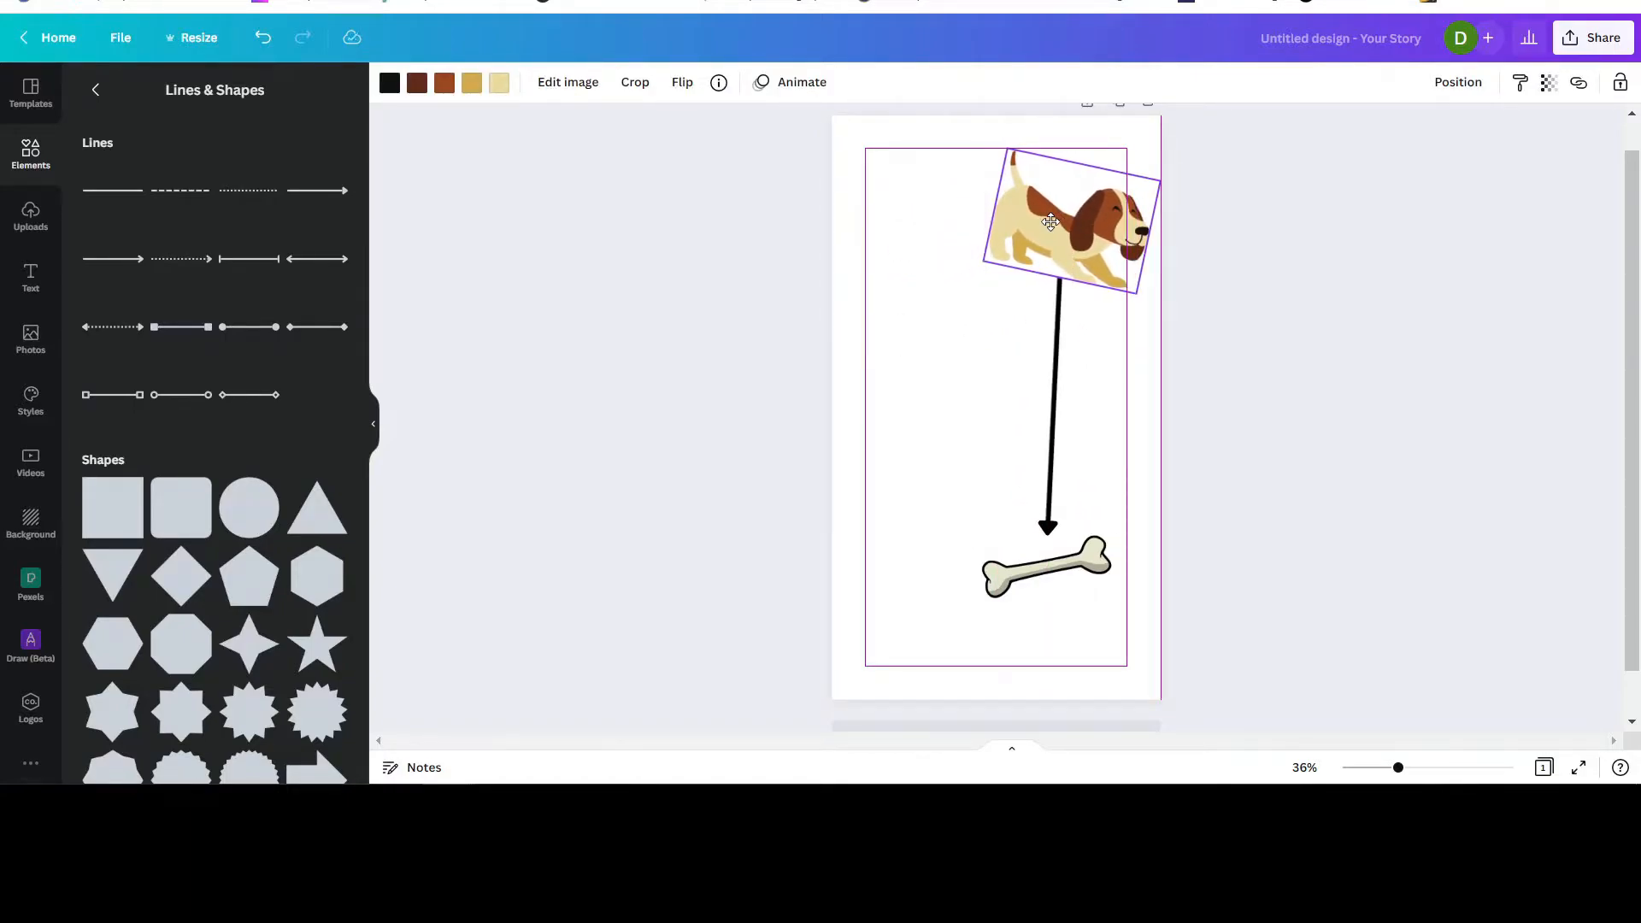
drag(1051, 221, 913, 230)
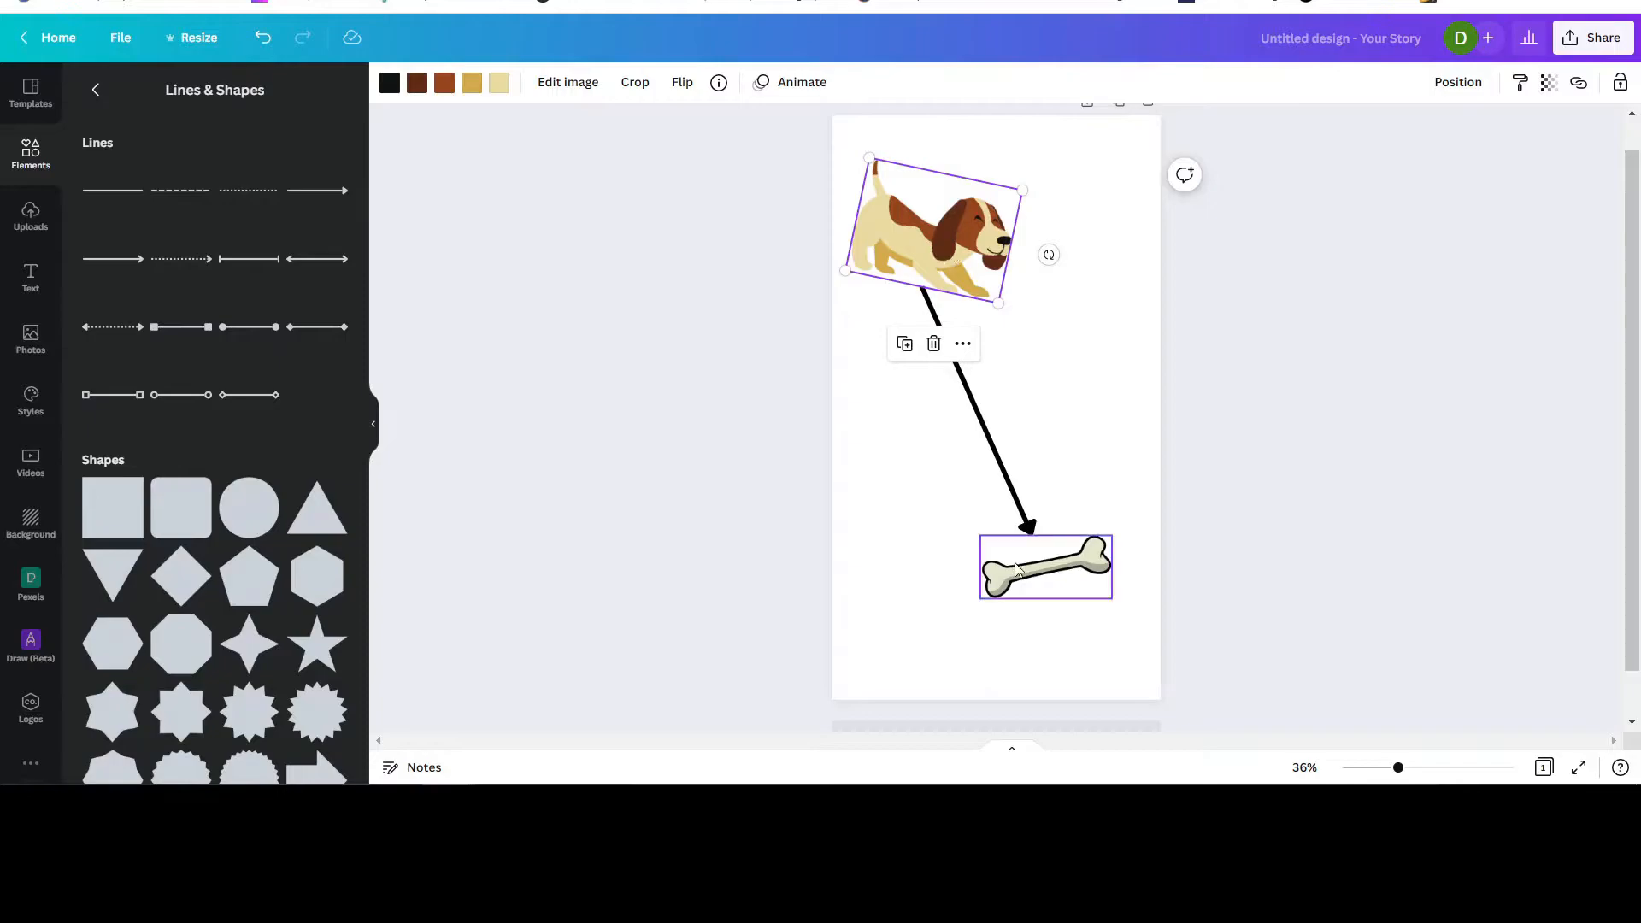
Move the connected bone up to the middle of the page, closer to the dog, and nudge it slightly right
drag(1054, 573, 1058, 413)
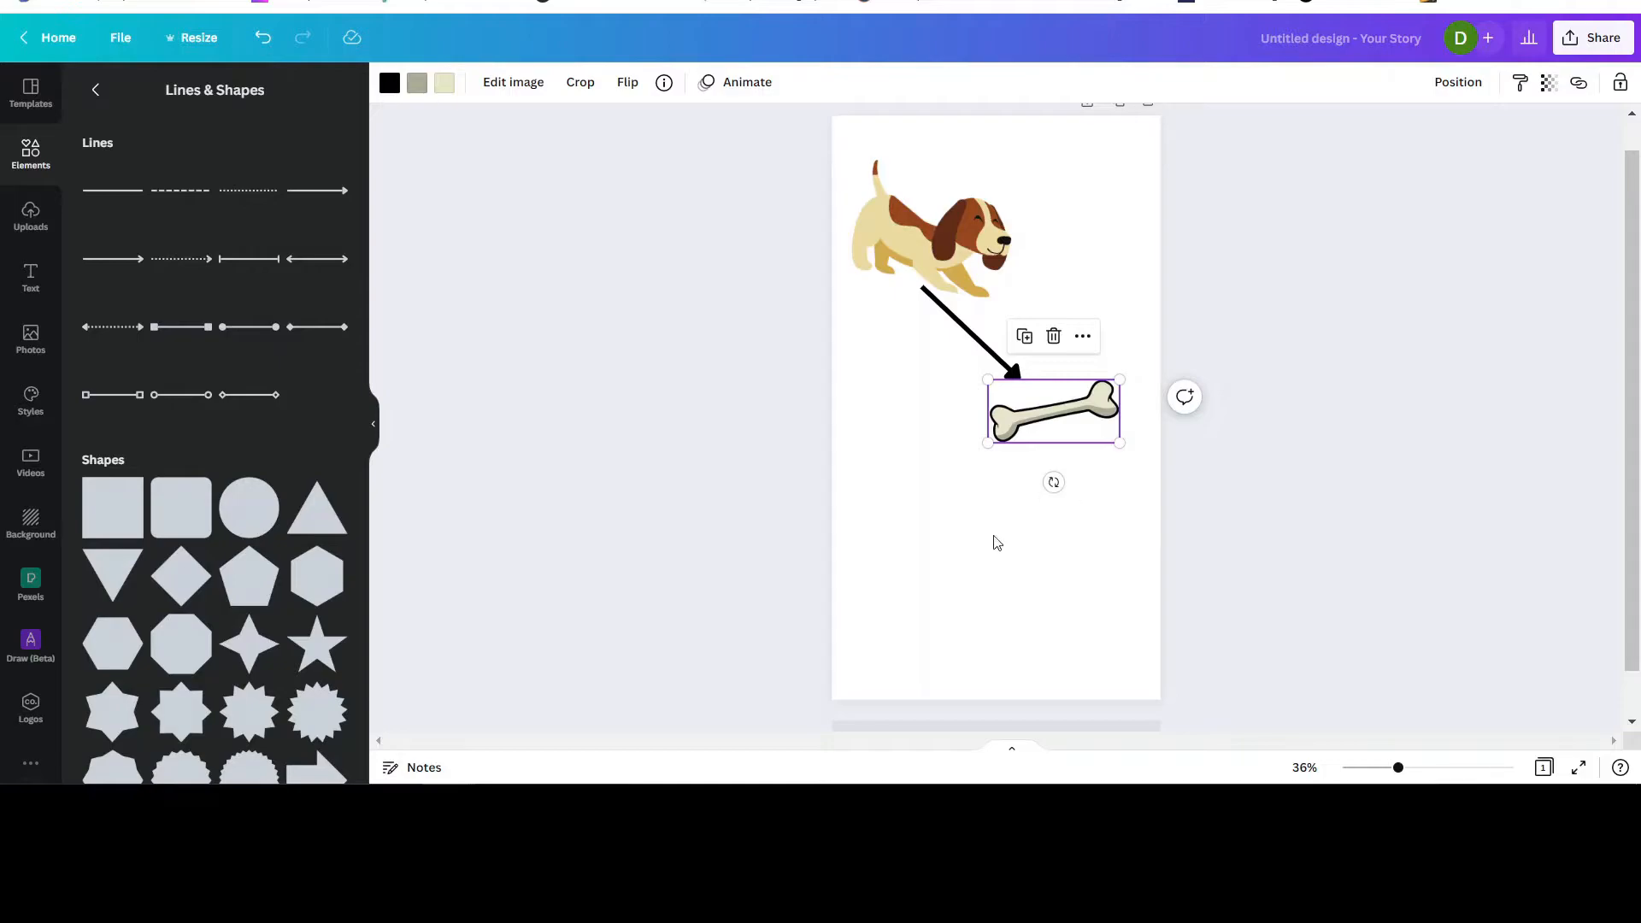
click(1013, 563)
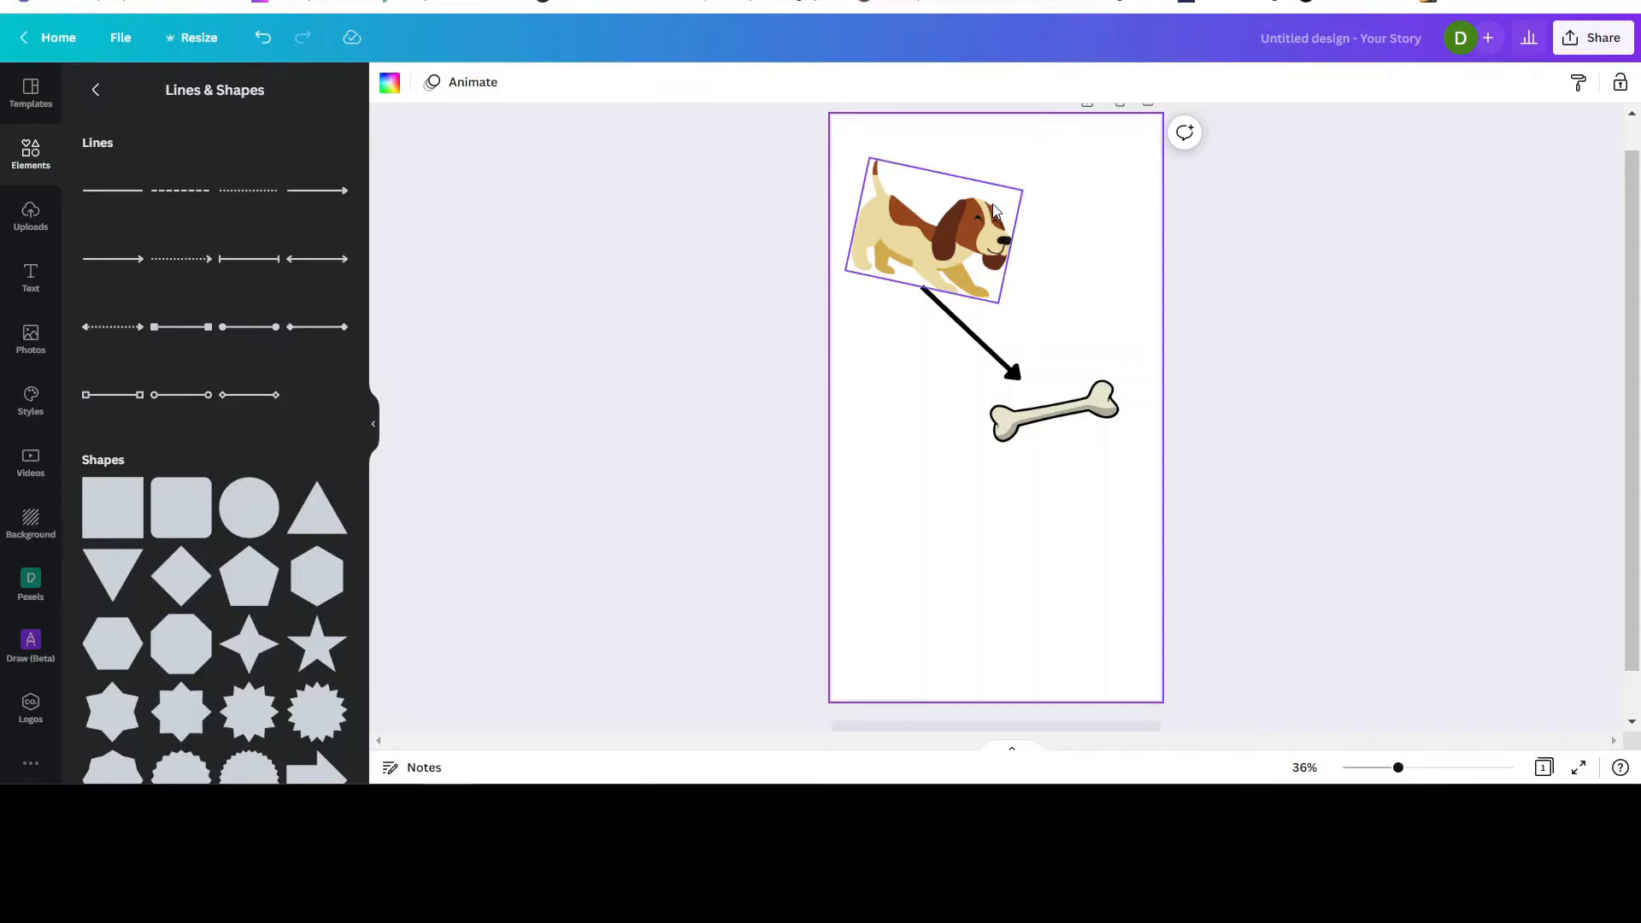
click(943, 245)
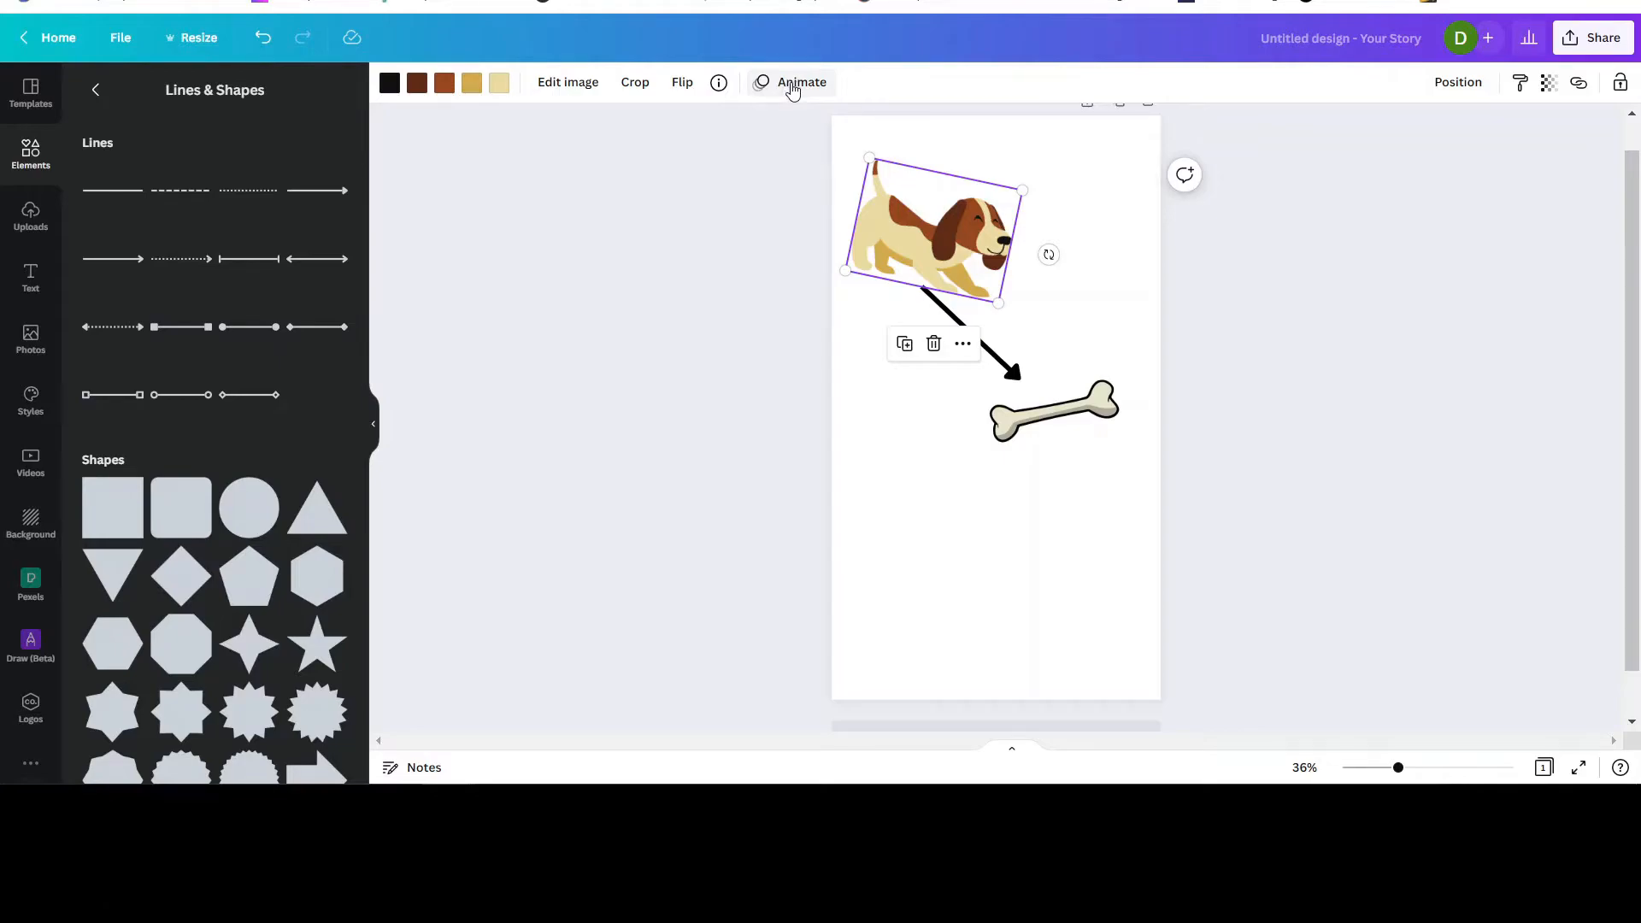
click(799, 86)
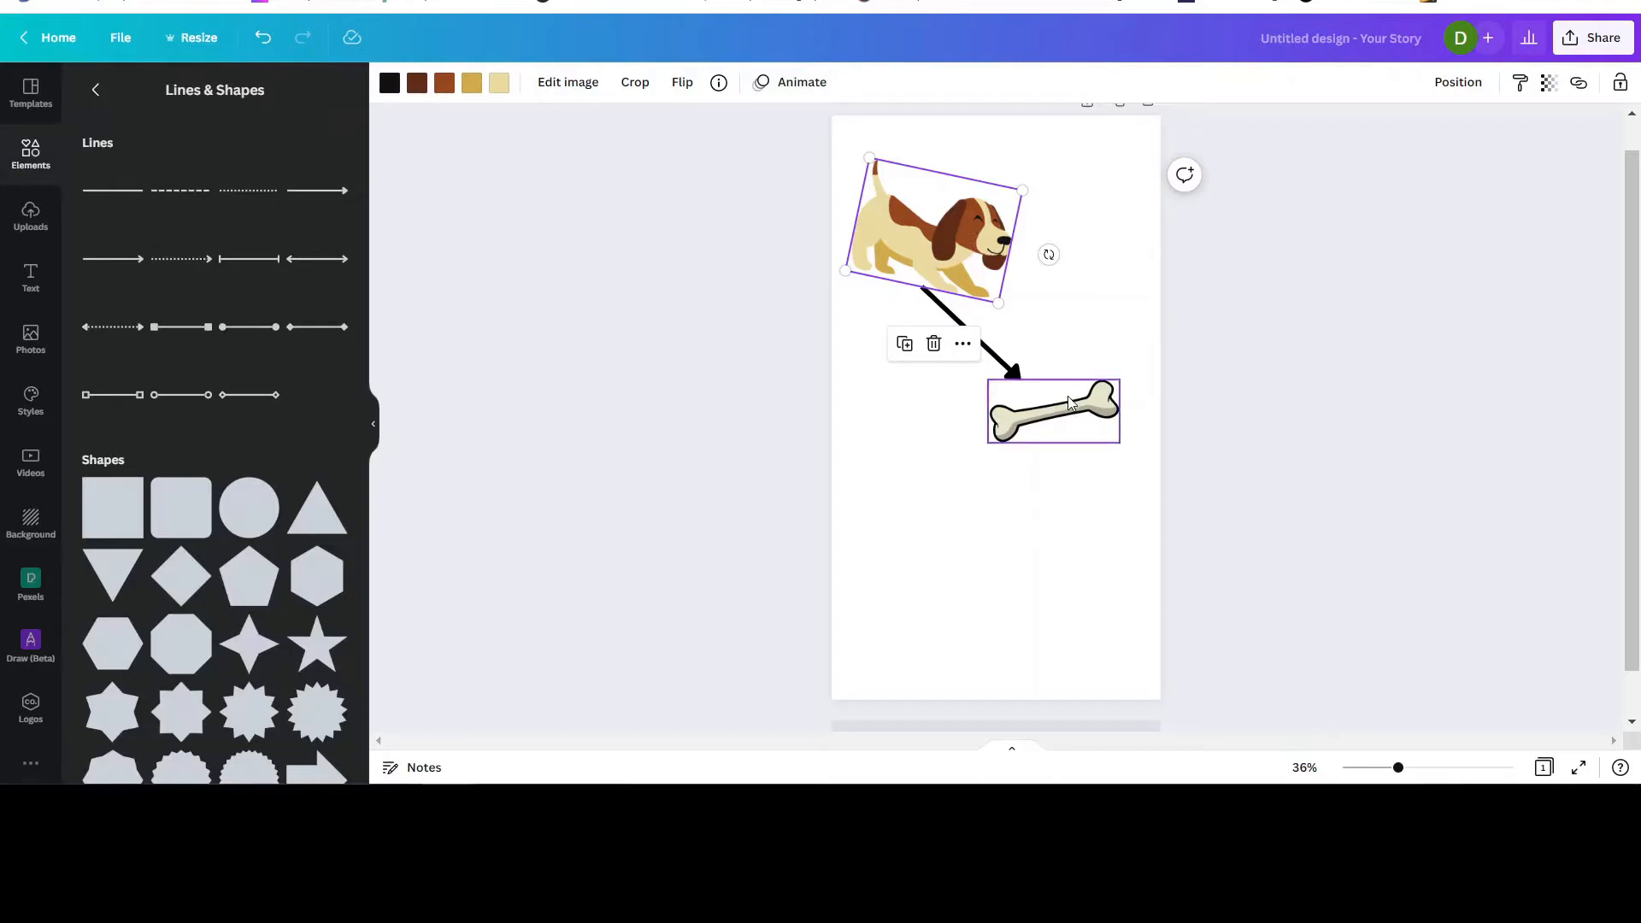
mouse_move(1073, 414)
mouse_down()
mouse_move(1043, 446)
mouse_move(936, 472)
mouse_move(978, 395)
mouse_move(943, 390)
mouse_move(1068, 408)
mouse_up()
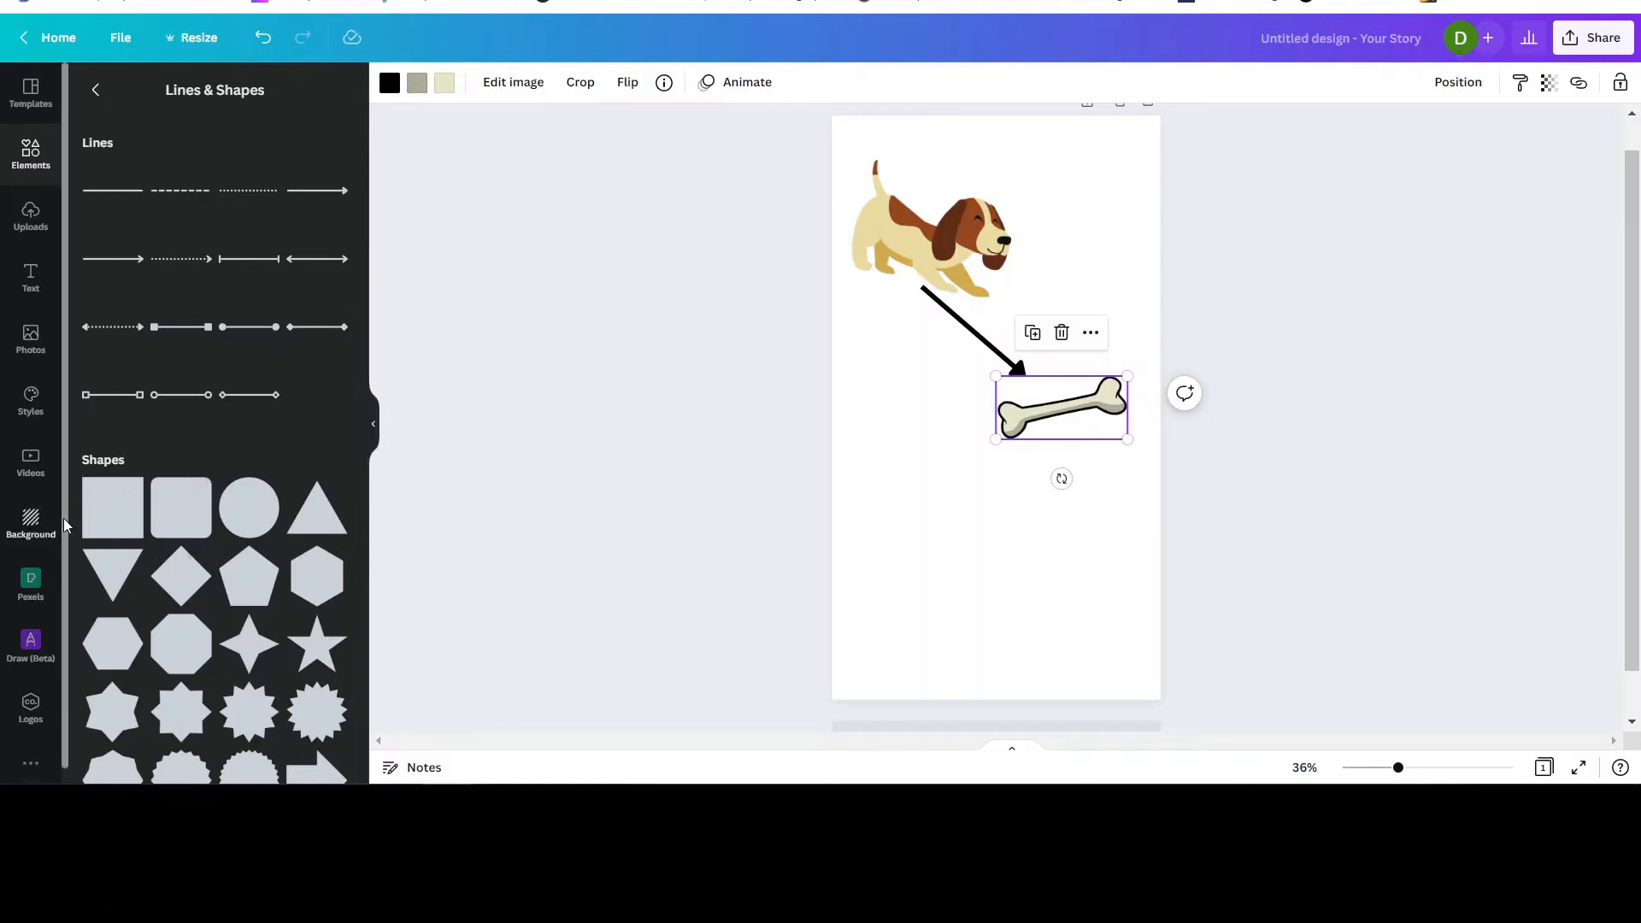
Add a twelve-pointed starburst shape and place it in the upper right corner of the page
scroll(244, 573, down, 3)
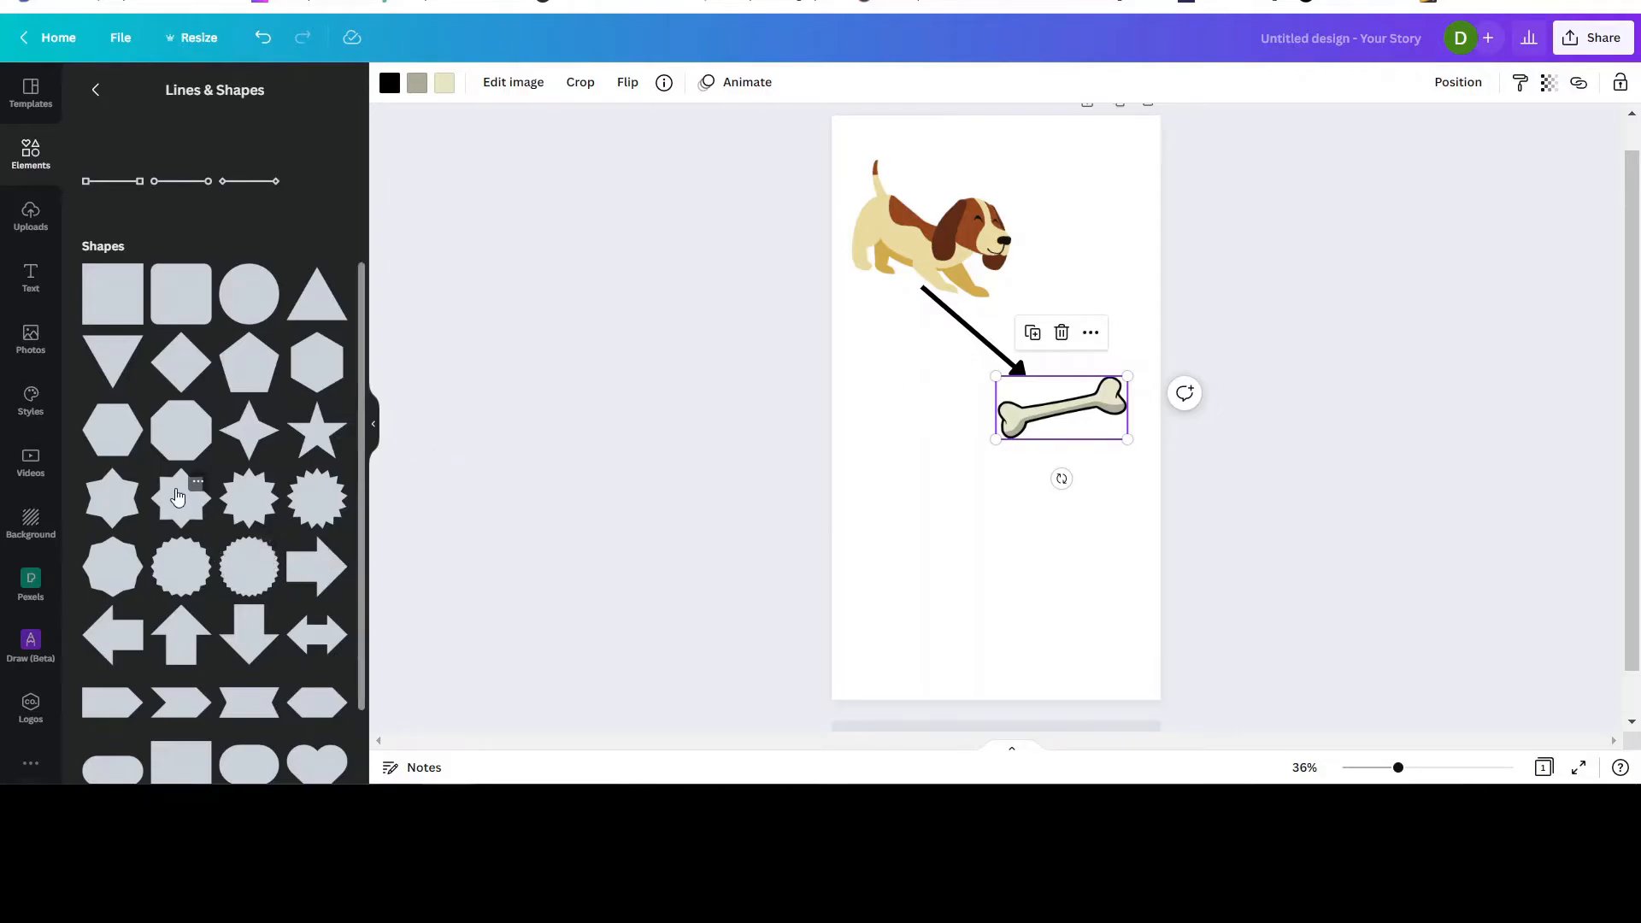
click(255, 502)
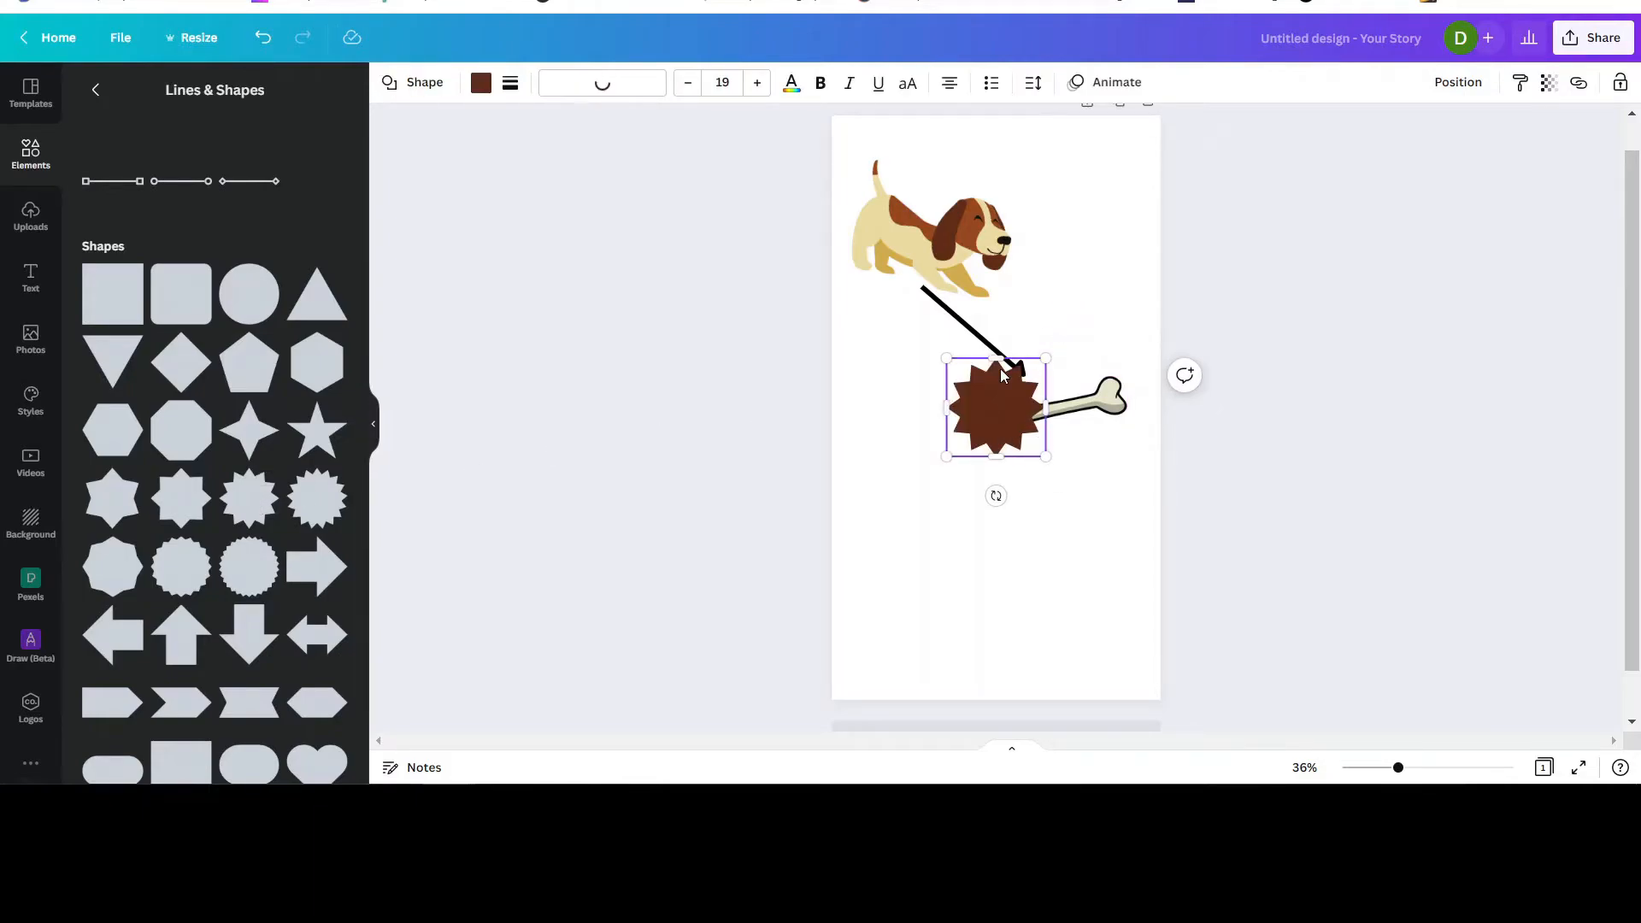
drag(986, 392, 1082, 147)
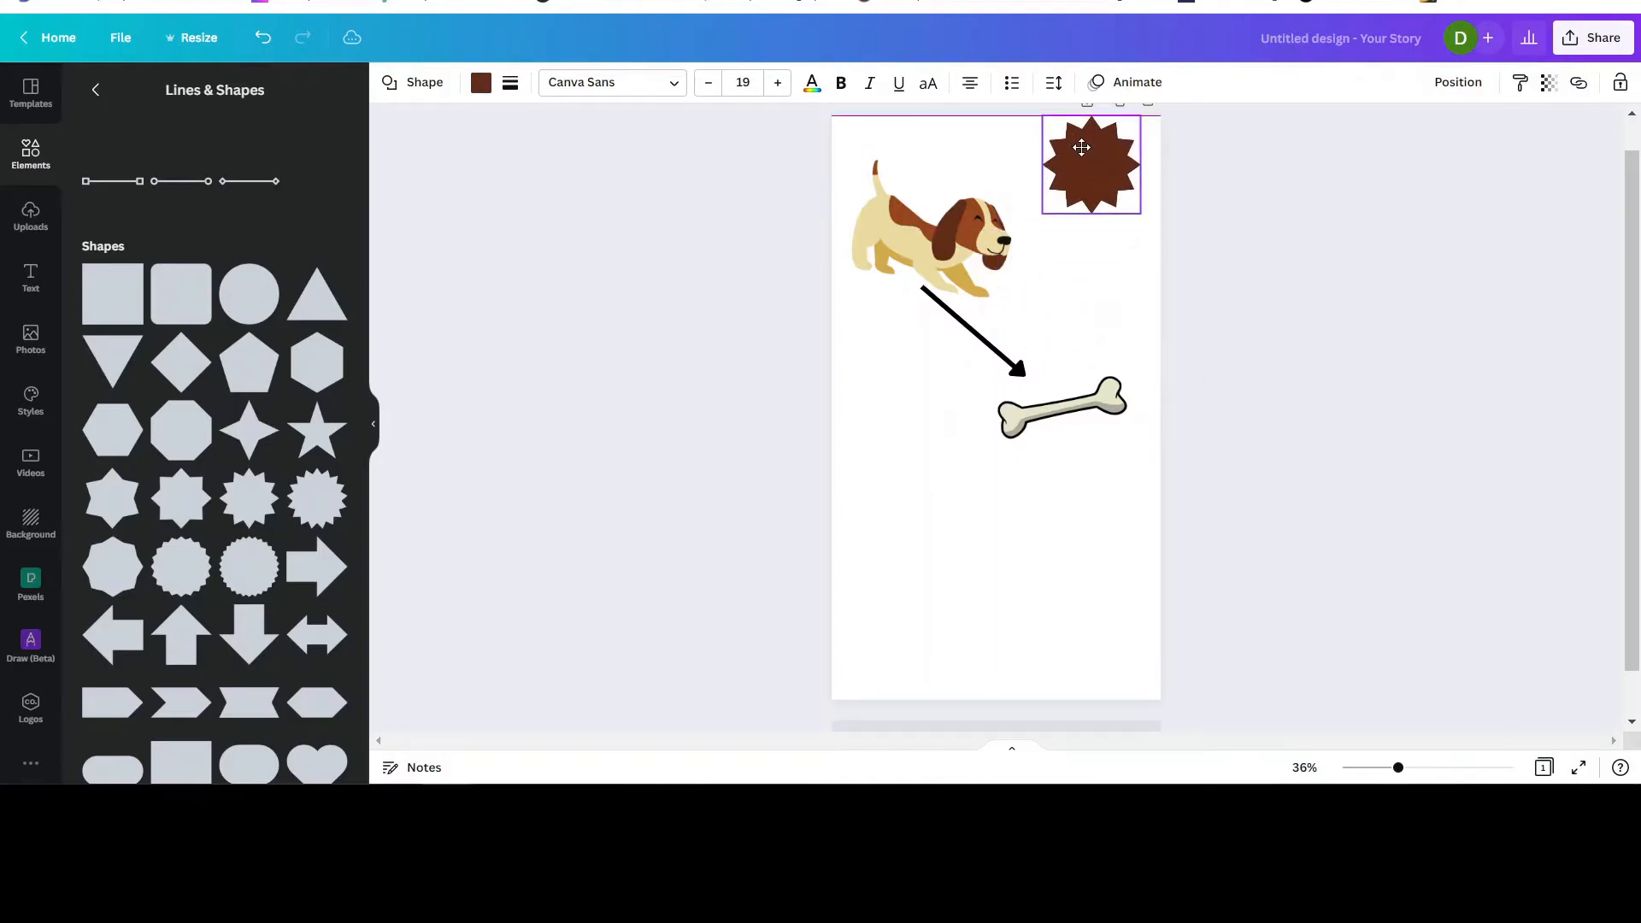
Move the bone to the lower right of the page and the dog down to the middle left
click(1062, 402)
drag(1063, 402, 1085, 639)
click(932, 258)
drag(927, 224, 934, 433)
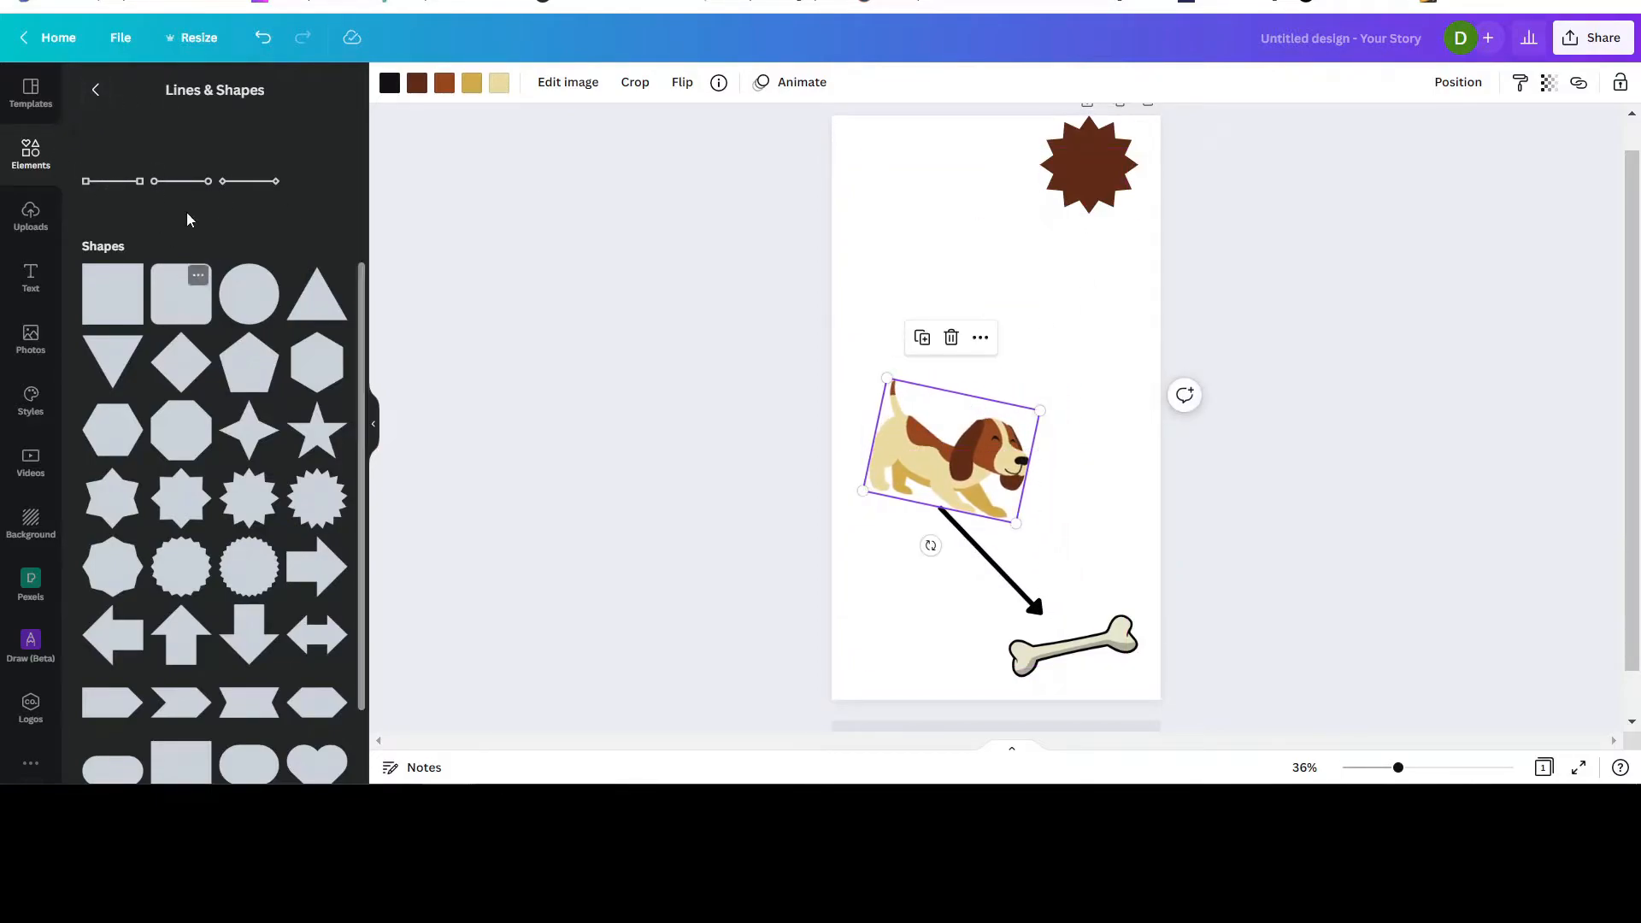
Add a thin line with open end markers and connect it from the starburst to the upper edge of the dog
click(19, 156)
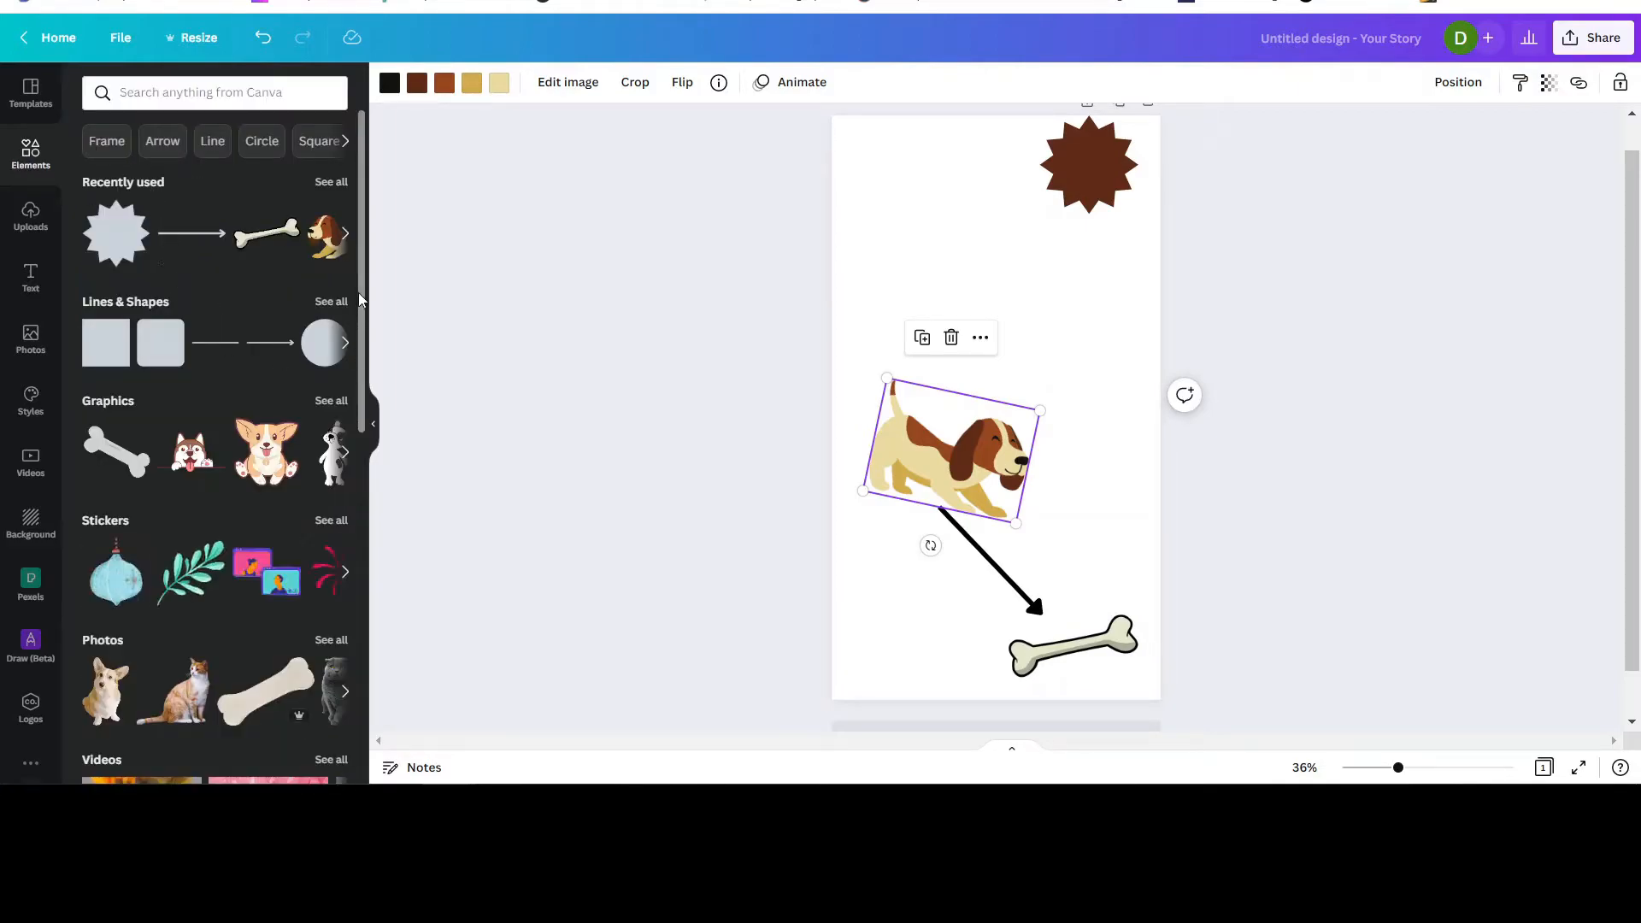
click(332, 304)
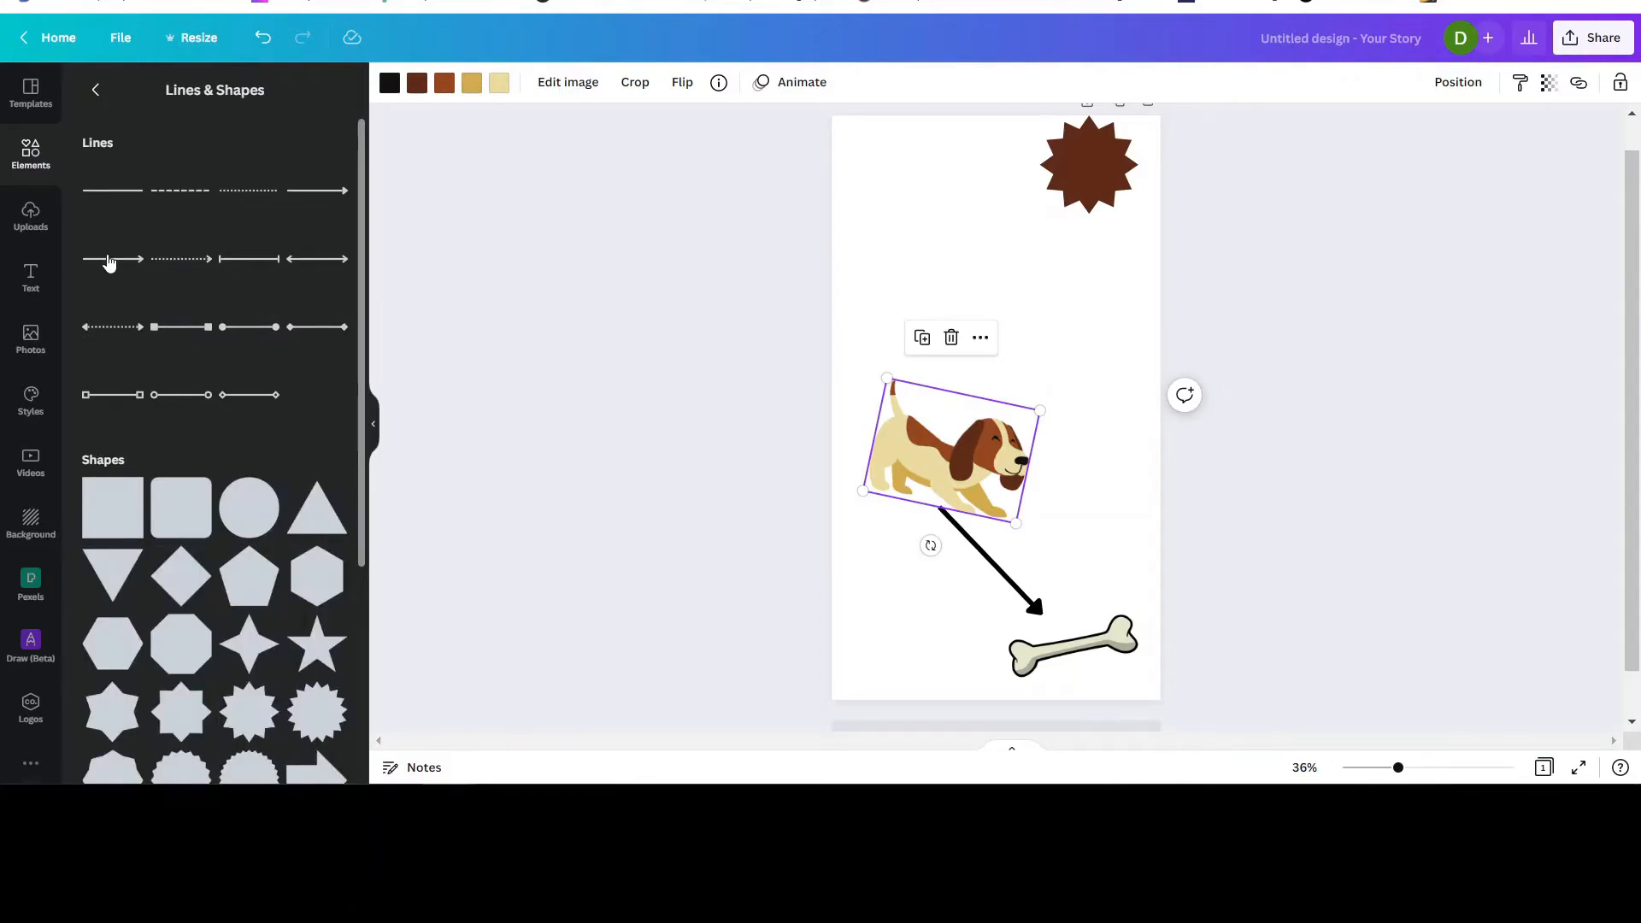
click(98, 398)
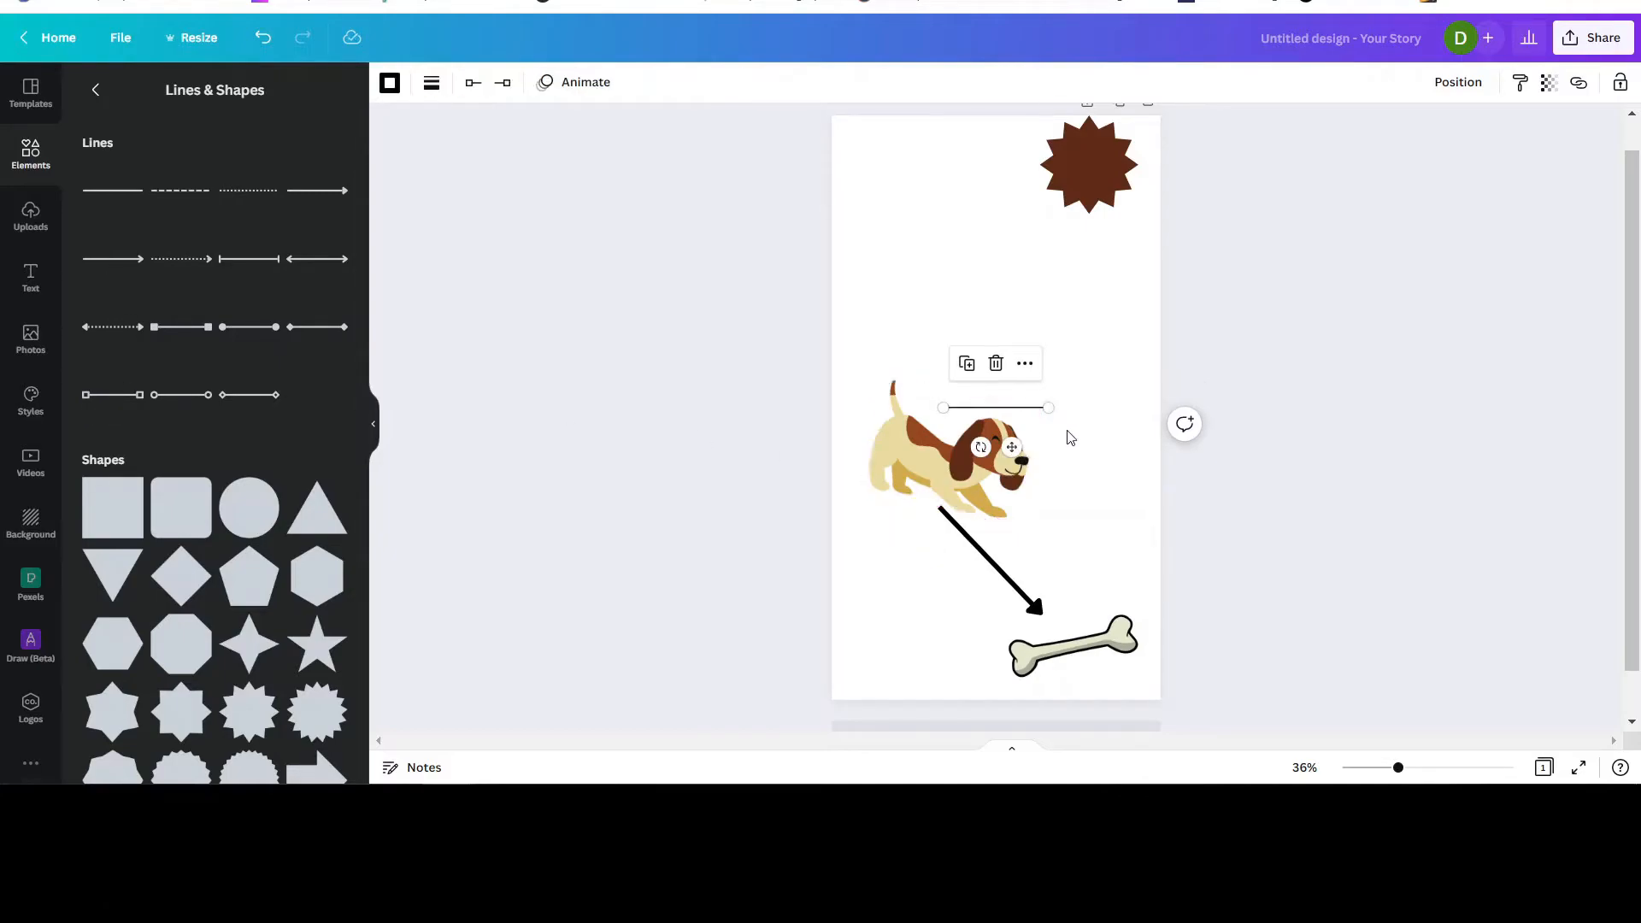
drag(1051, 411, 1090, 172)
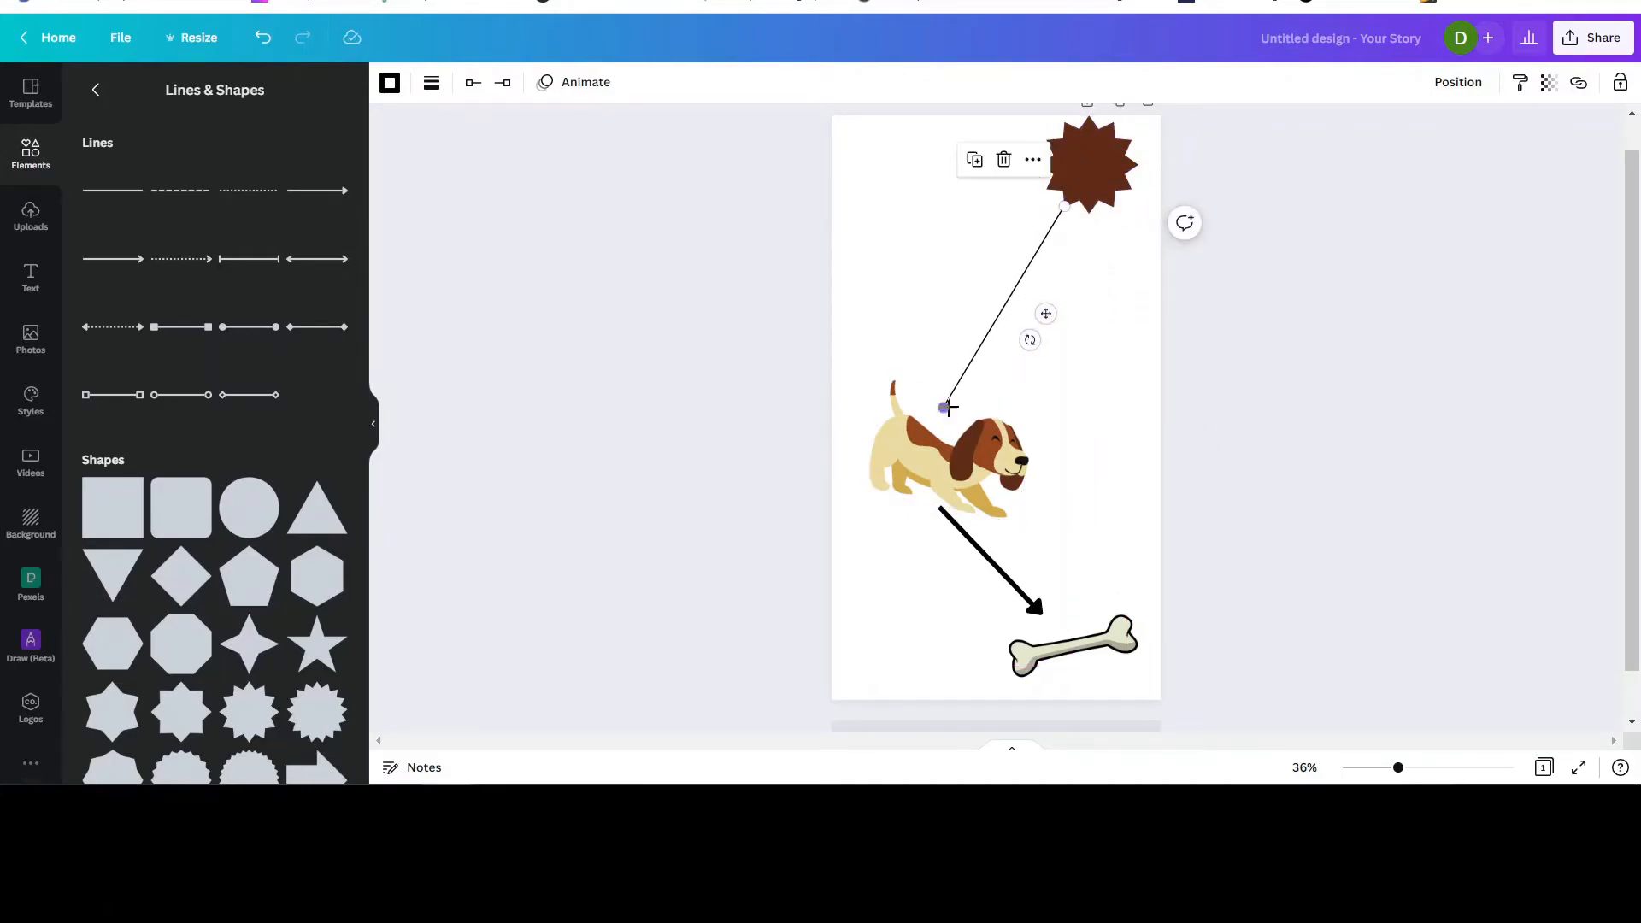
drag(945, 407, 955, 453)
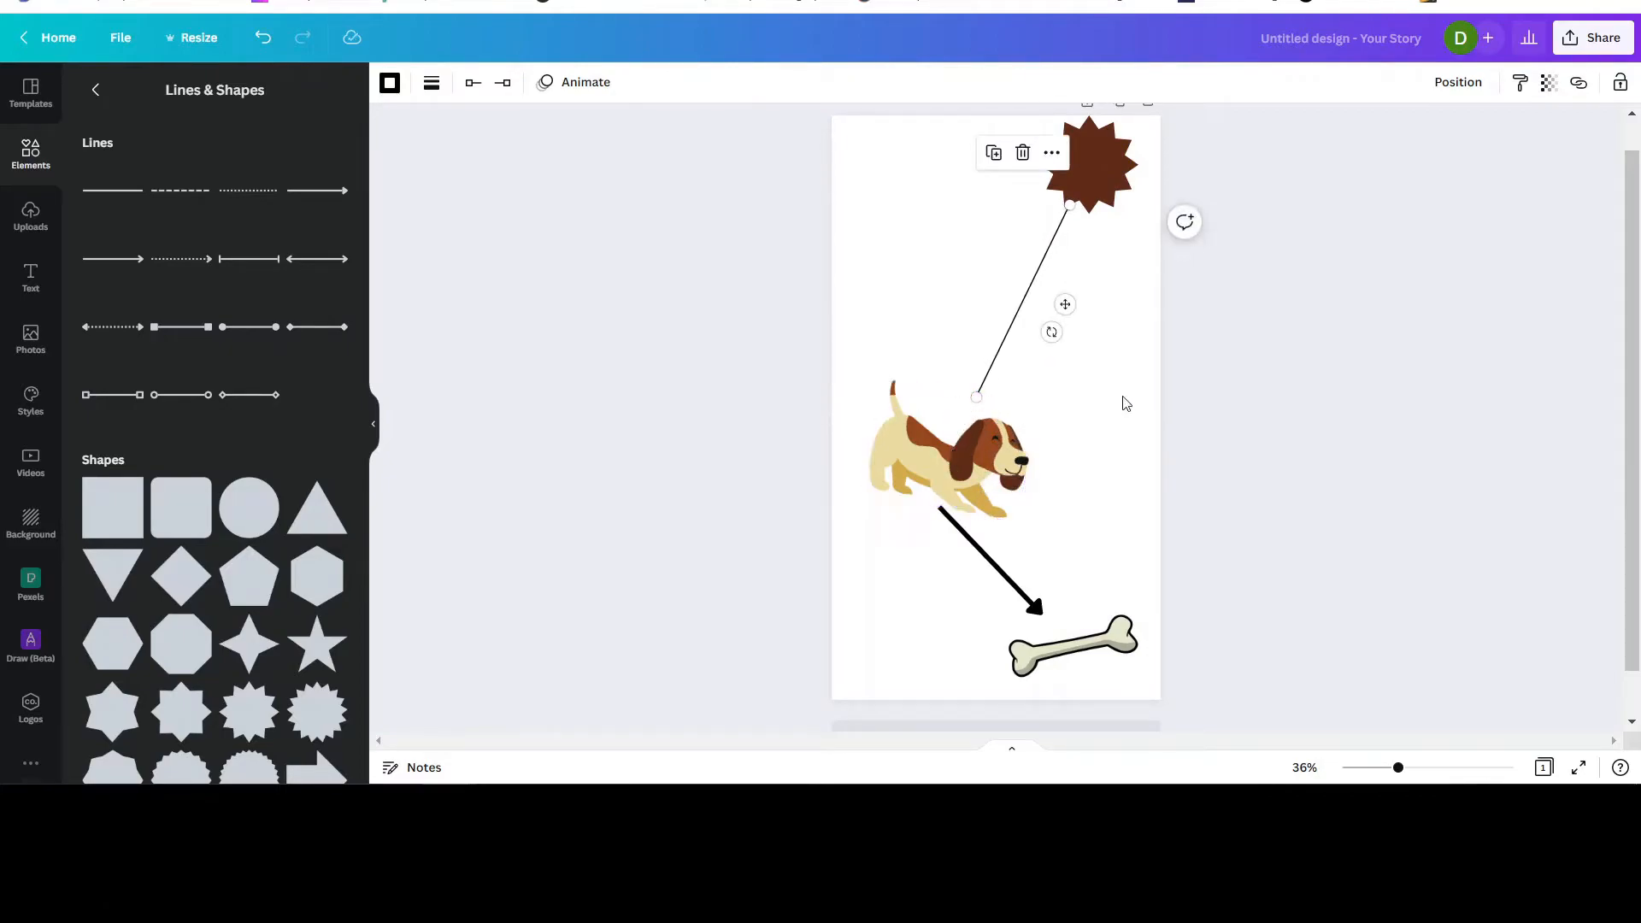
Fill the starburst with yellow from the default colors and move it slightly down
click(1145, 240)
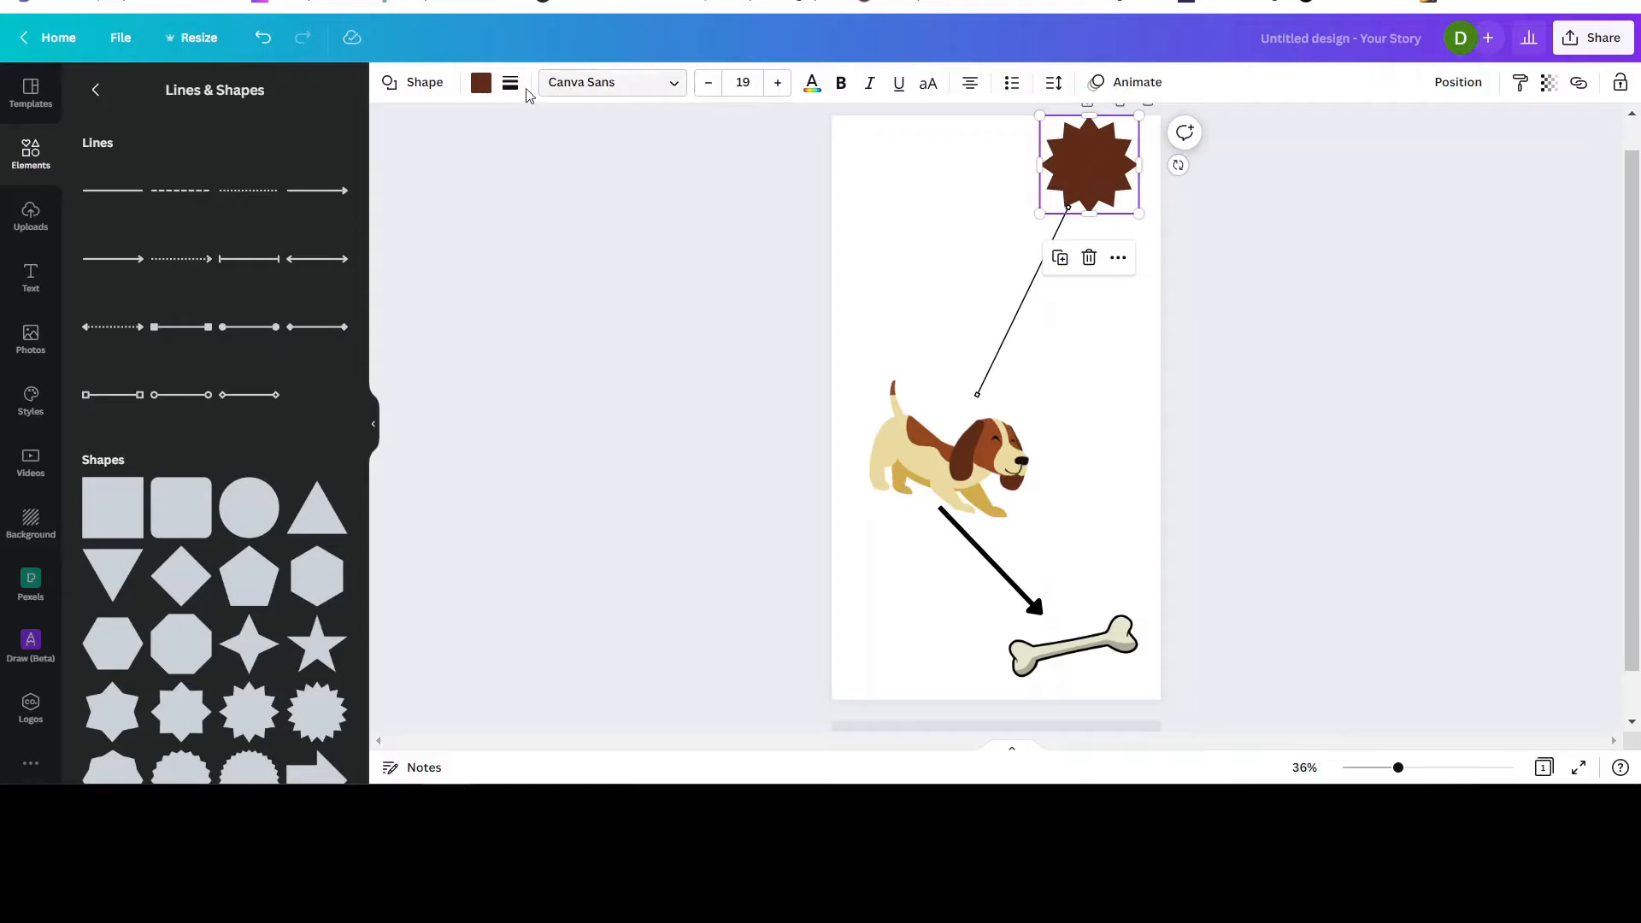
click(478, 86)
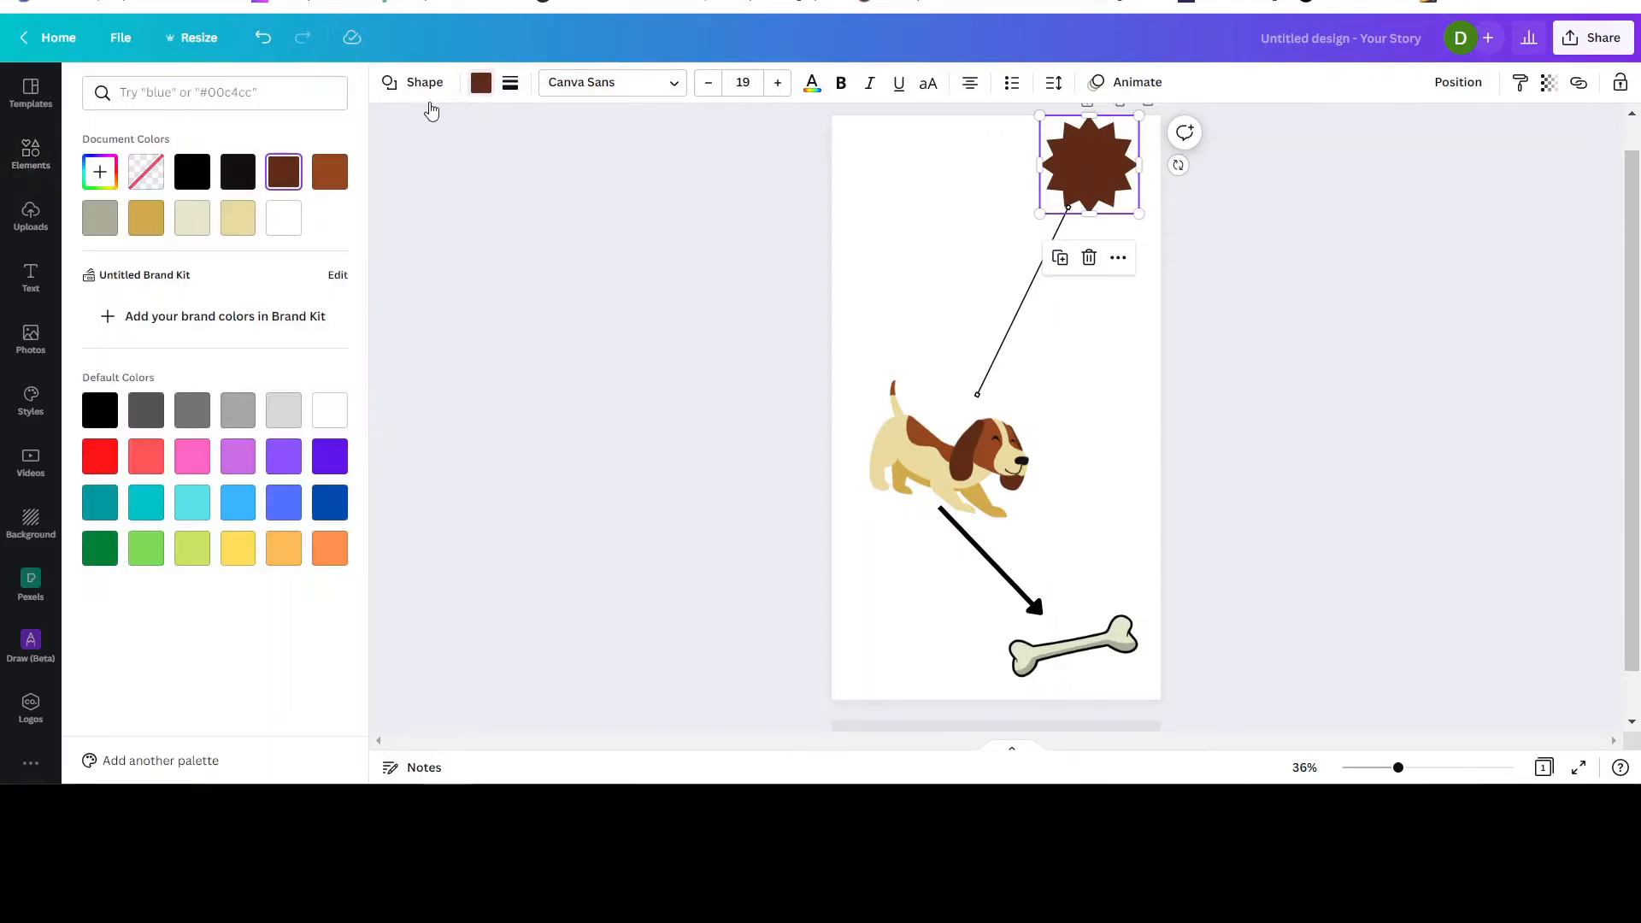
click(238, 550)
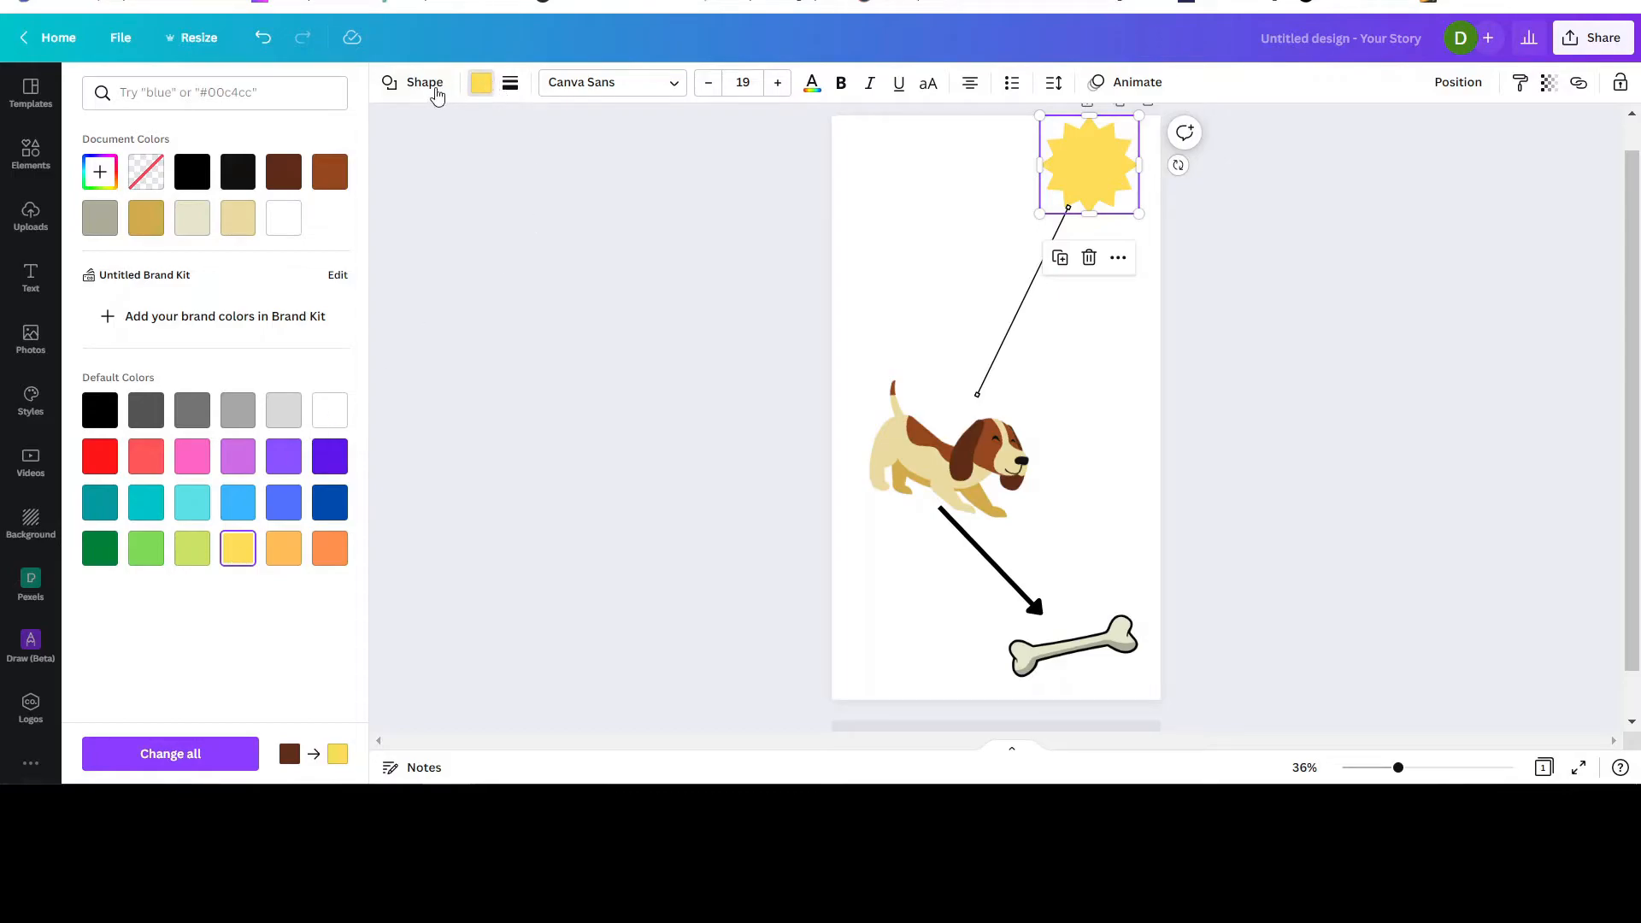
click(987, 213)
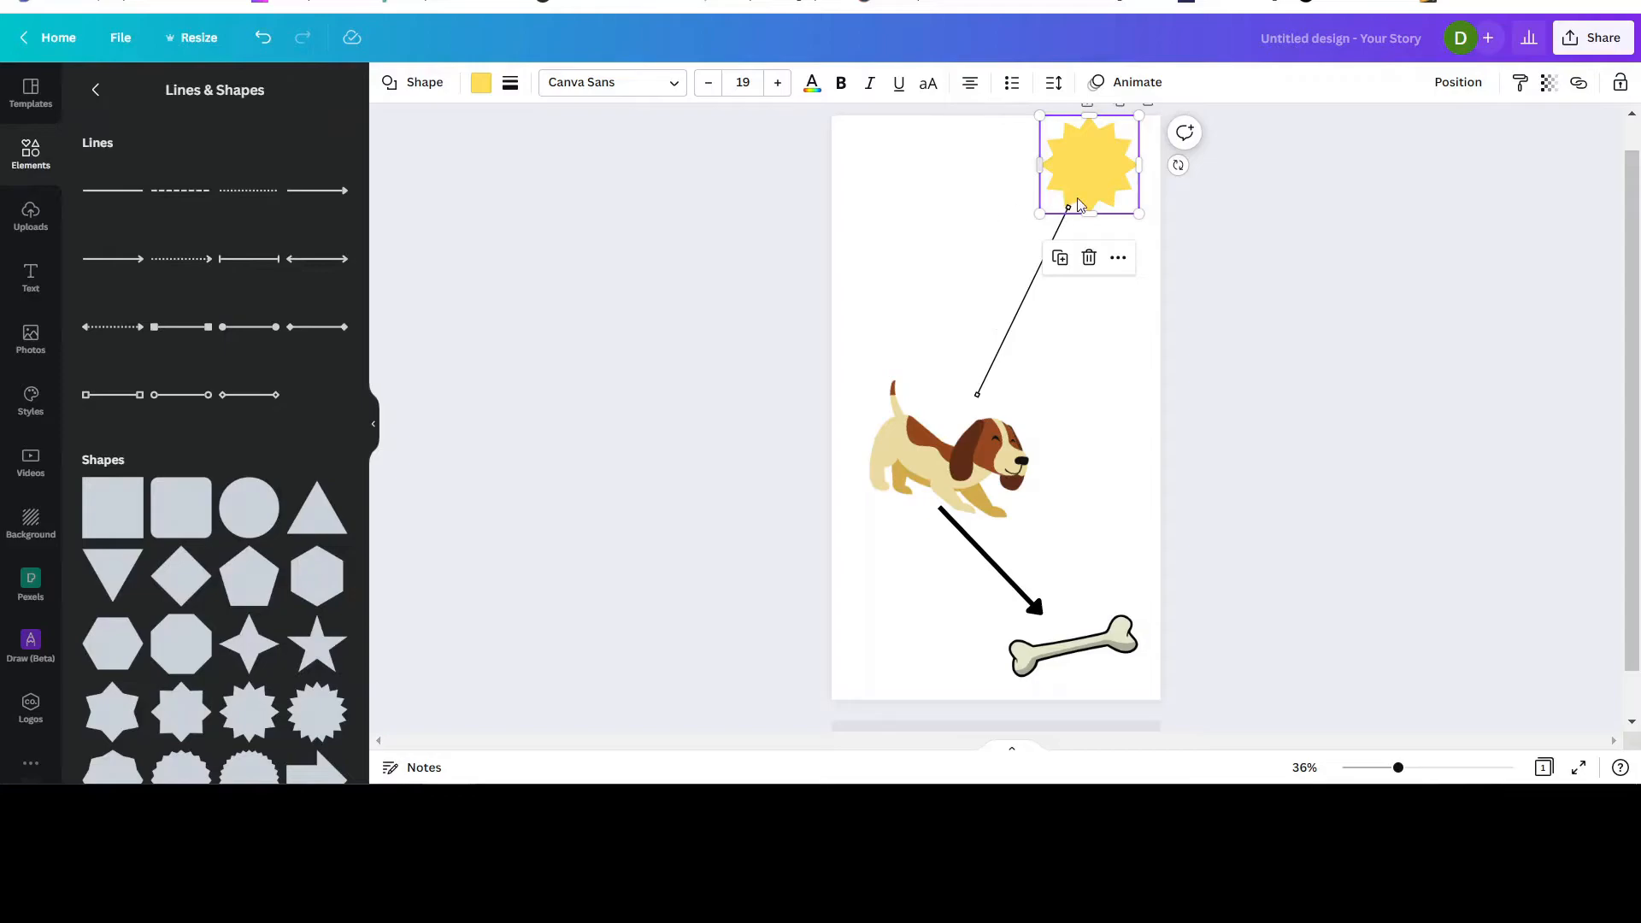
drag(1088, 160, 1080, 193)
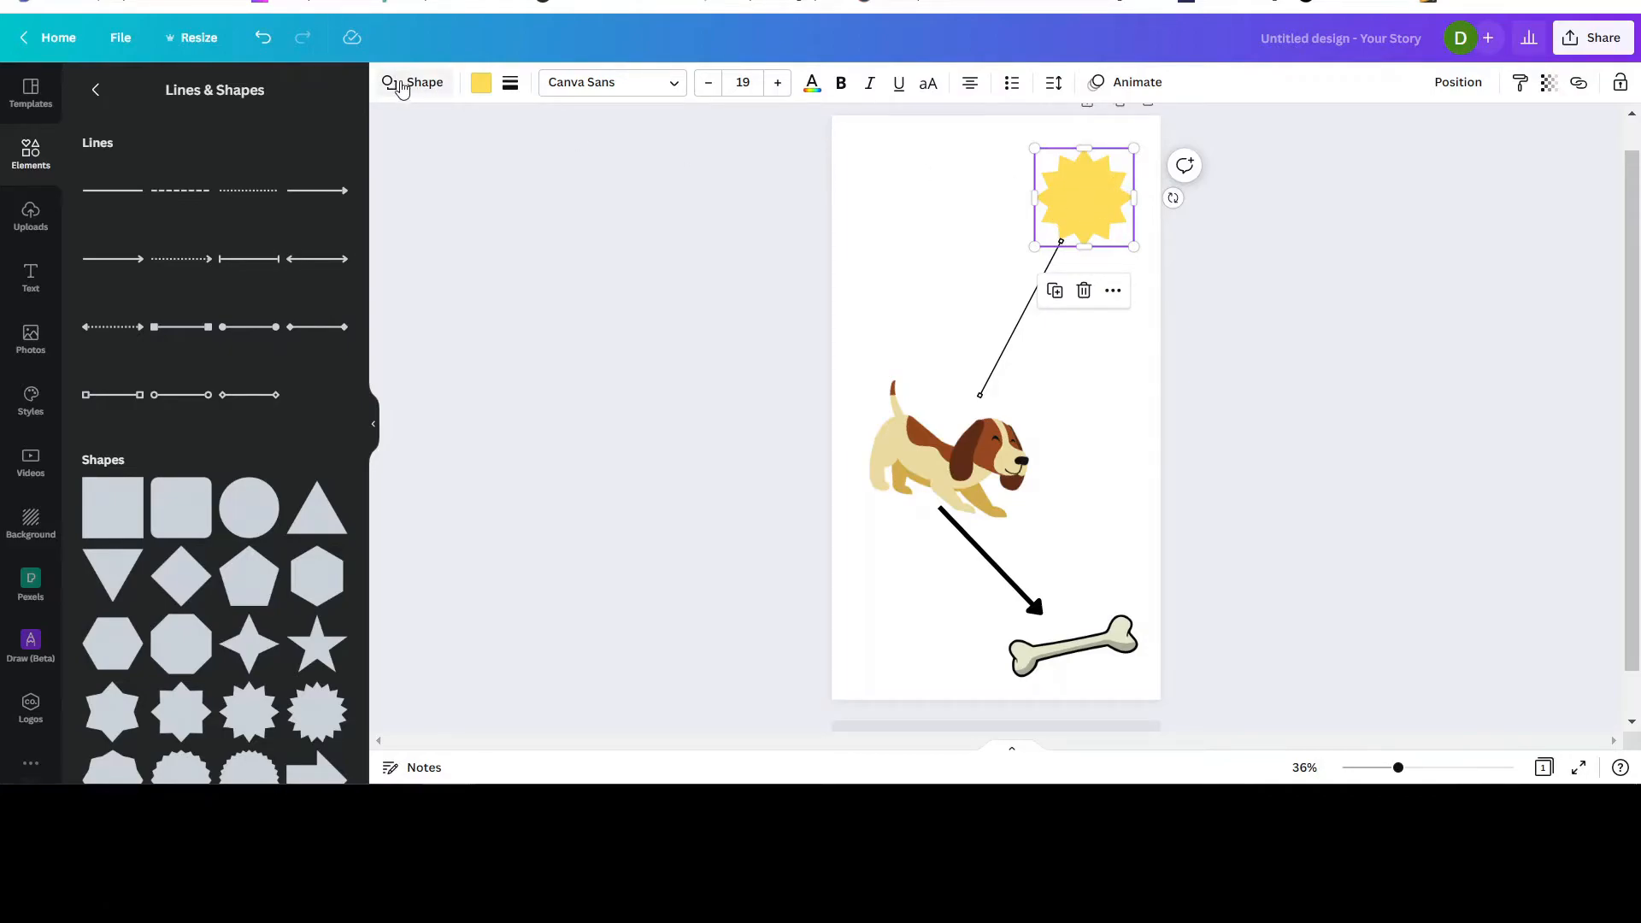
Try the four-pointed star, five-pointed star and square shapes in place of the yellow starburst
click(402, 85)
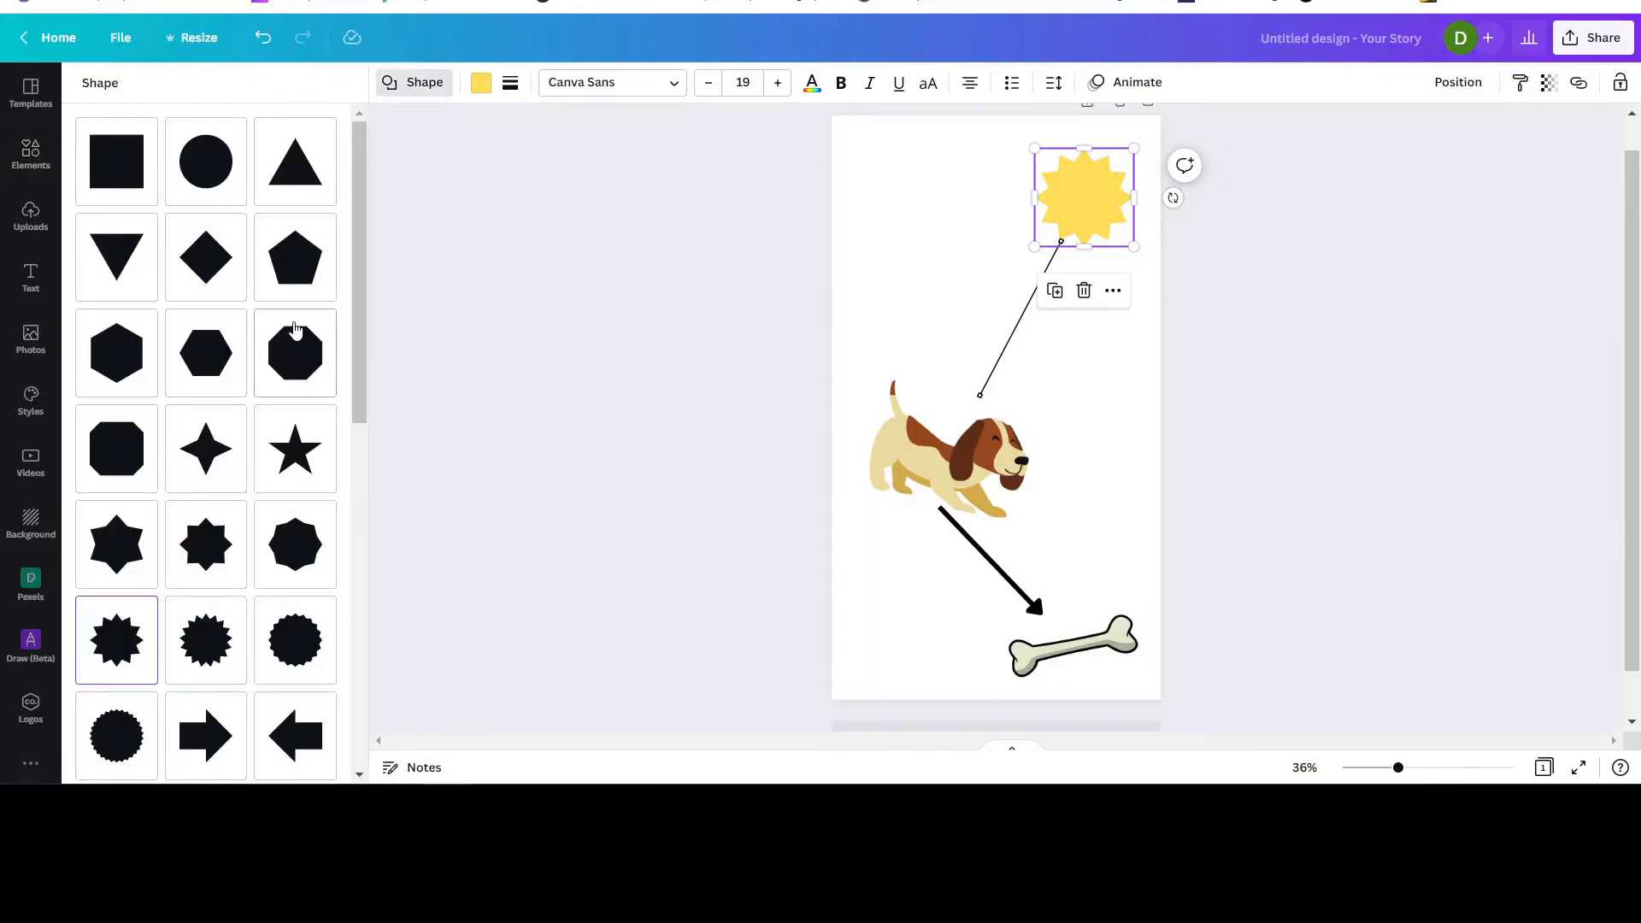
click(202, 449)
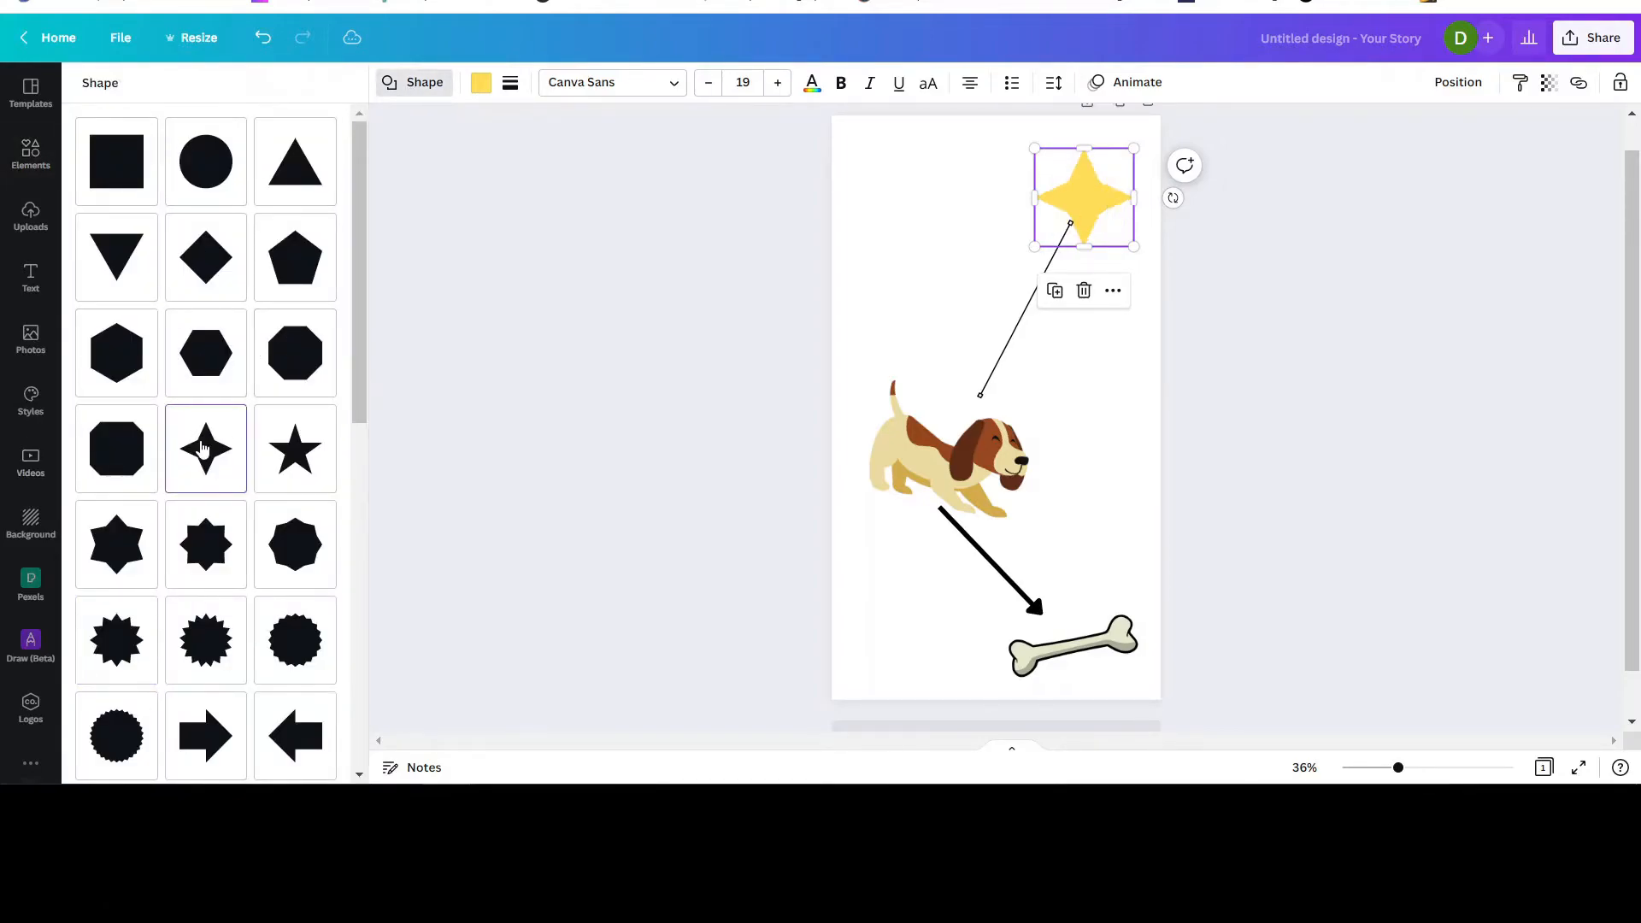
click(289, 451)
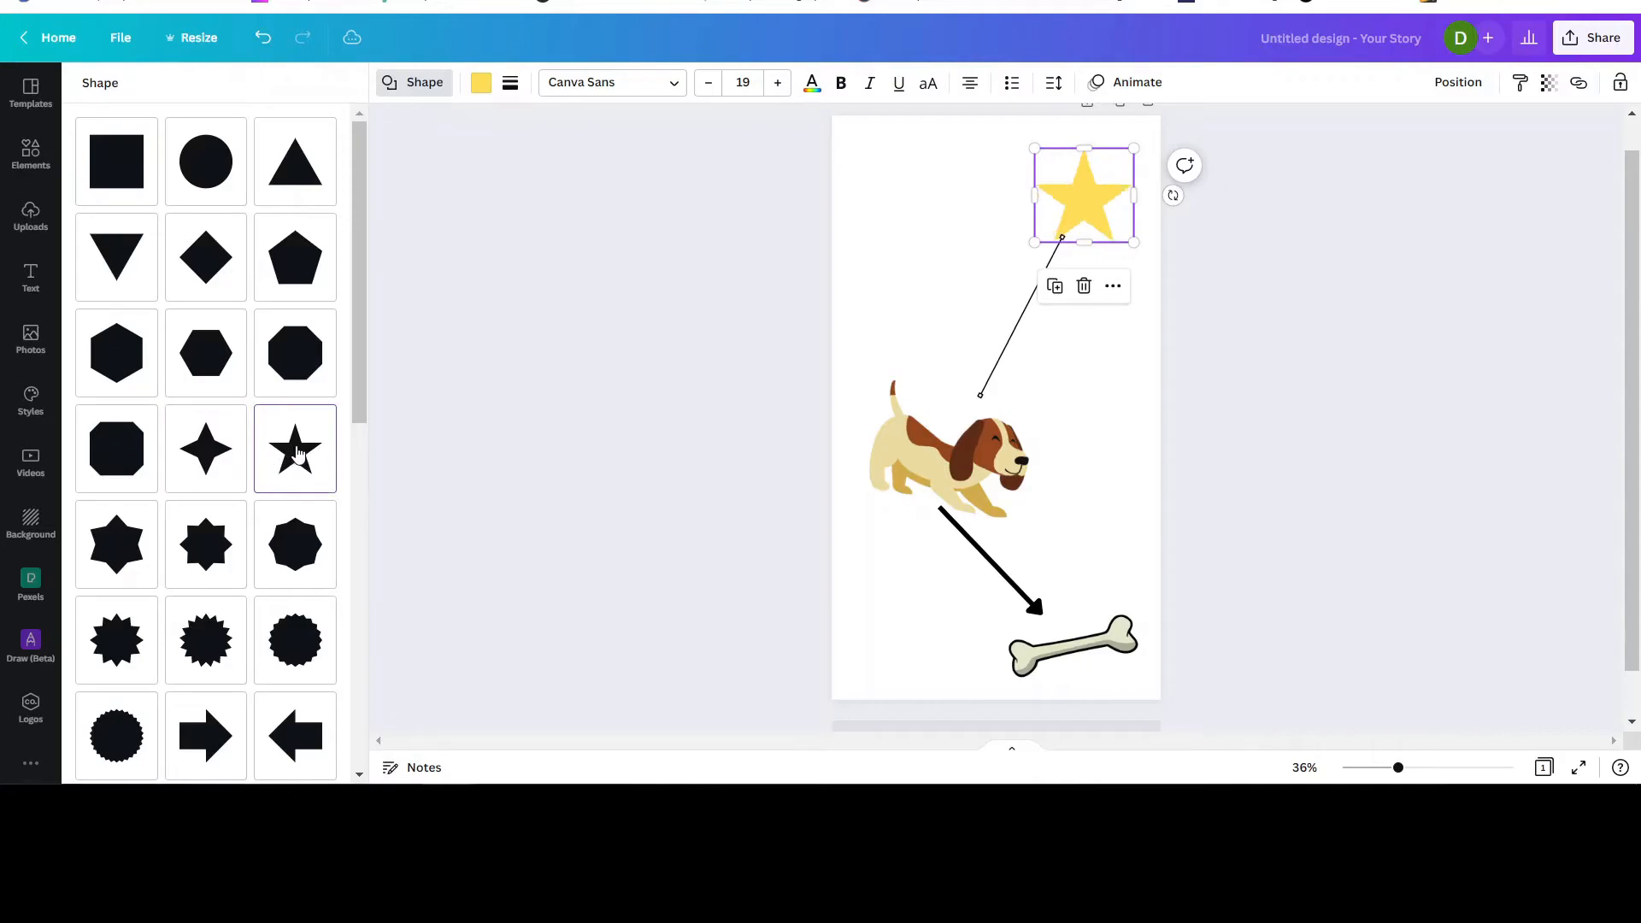
click(130, 184)
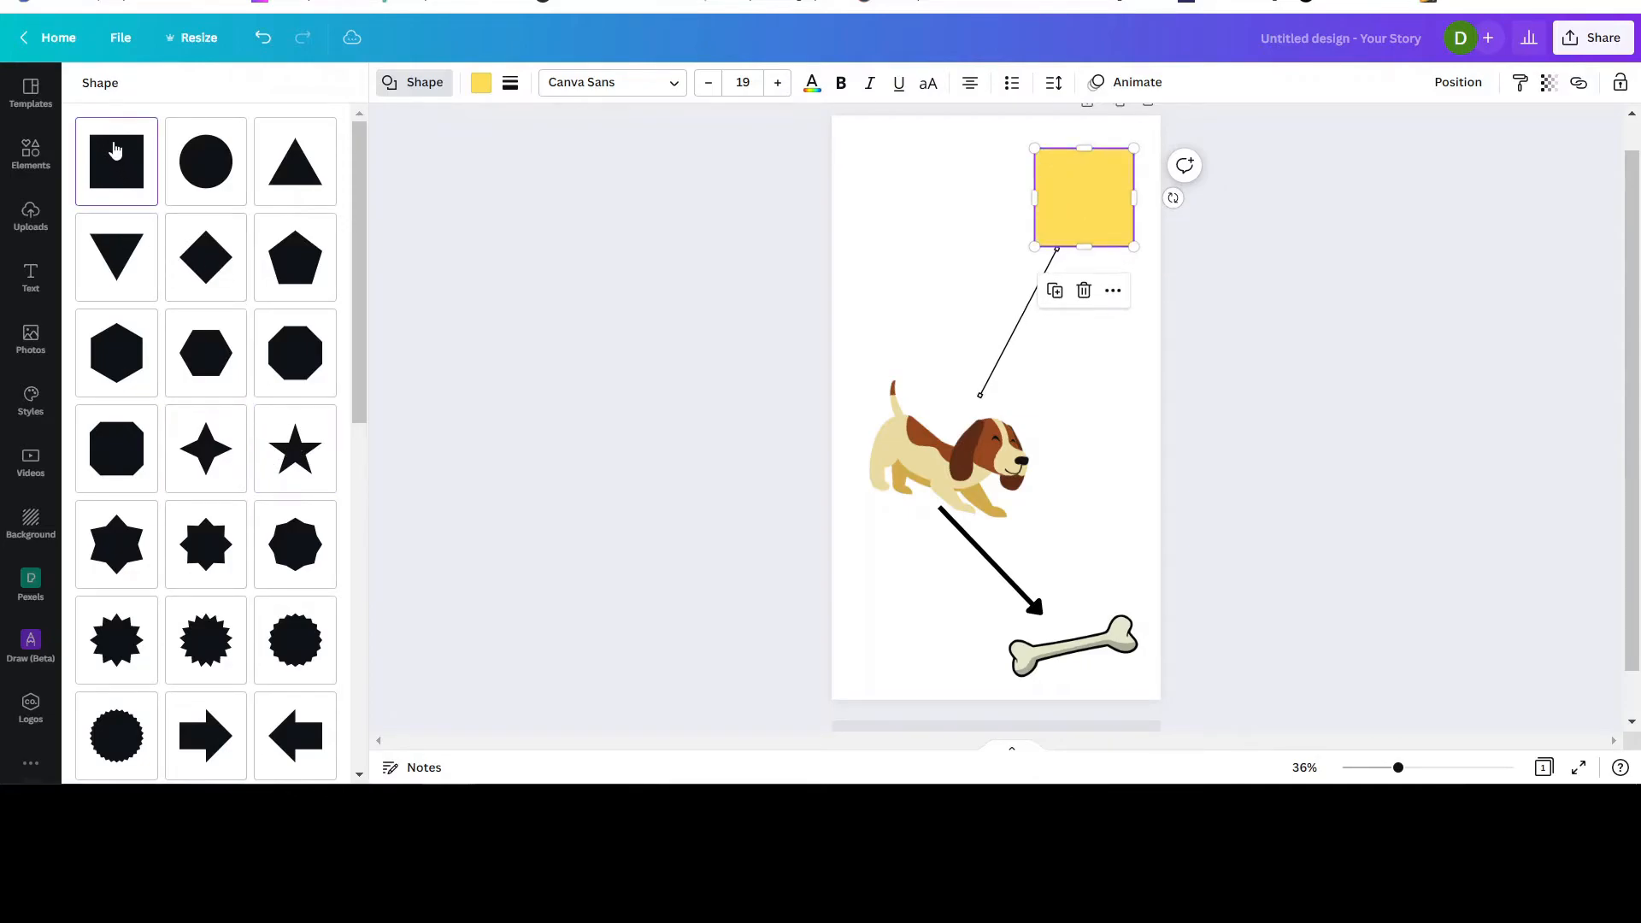
Change the yellow shape connected to the dog into a cloud
scroll(178, 407, down, 3)
scroll(181, 407, down, 5)
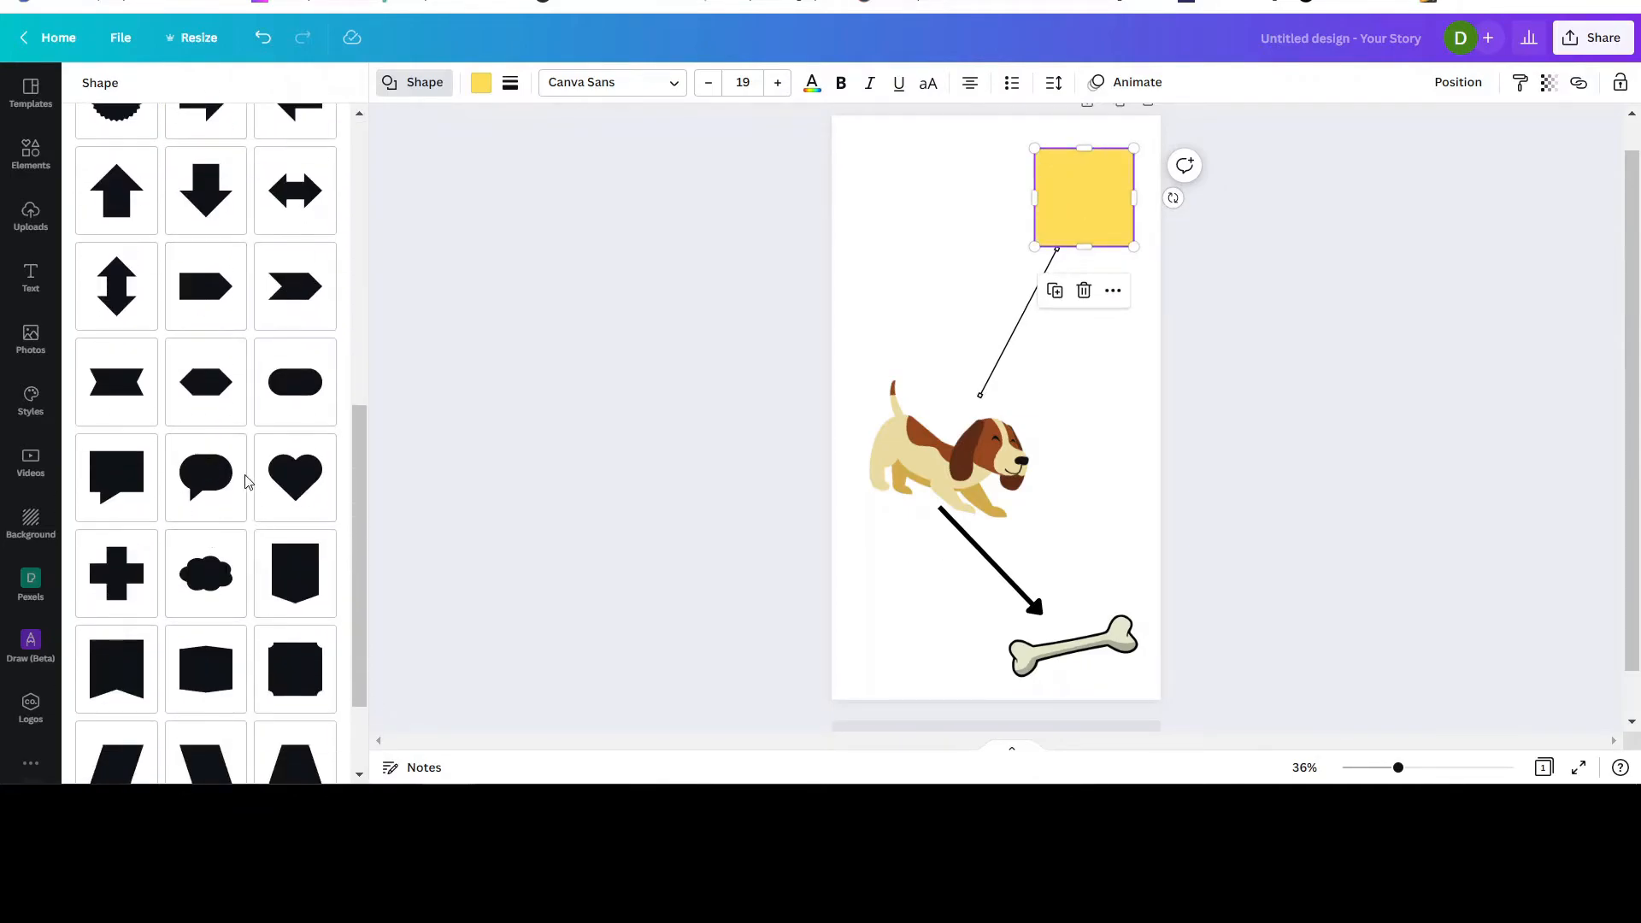
scroll(244, 547, up, 5)
scroll(249, 535, down, 4)
click(216, 566)
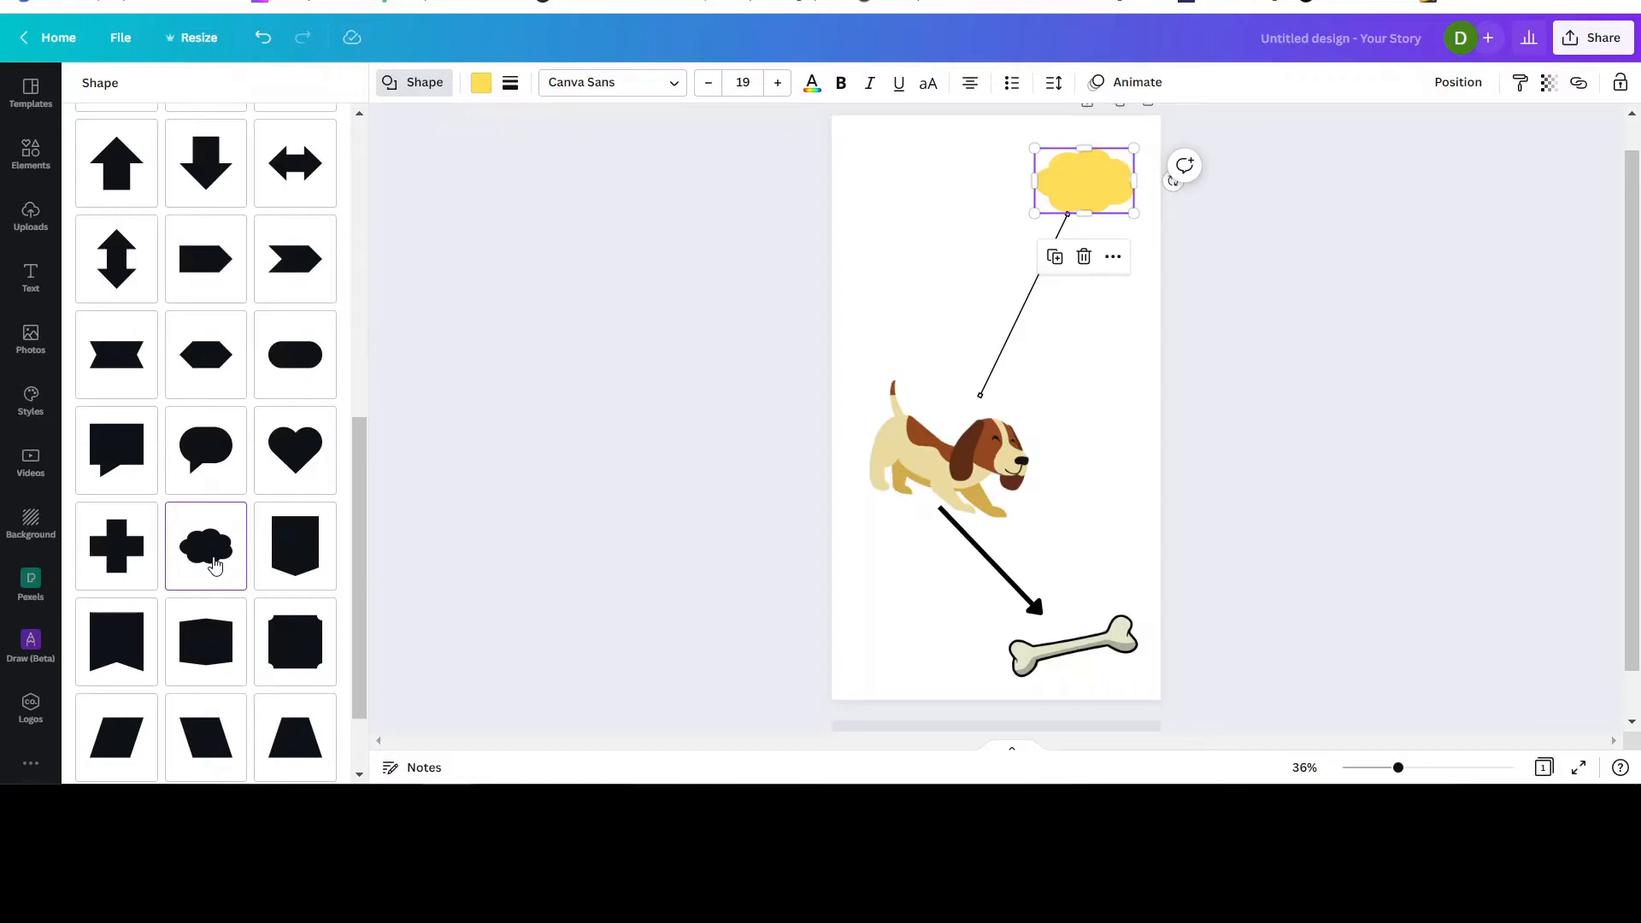
click(957, 256)
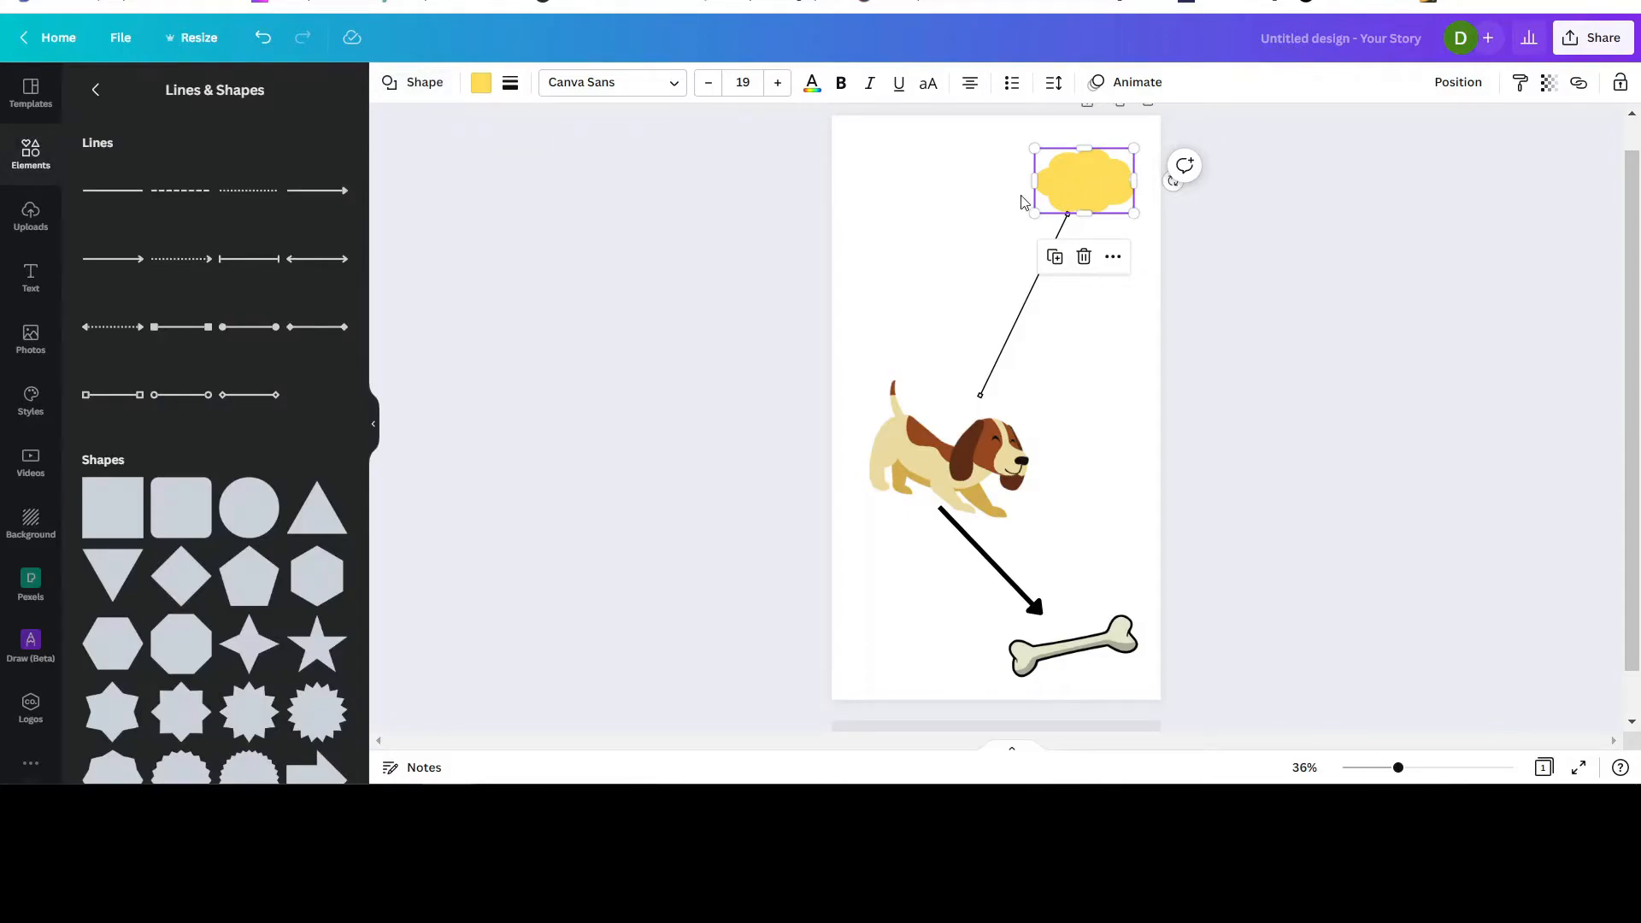
Enlarge the cloud toward the lower left and give it a solid border with a weight of 10
drag(1034, 214, 973, 254)
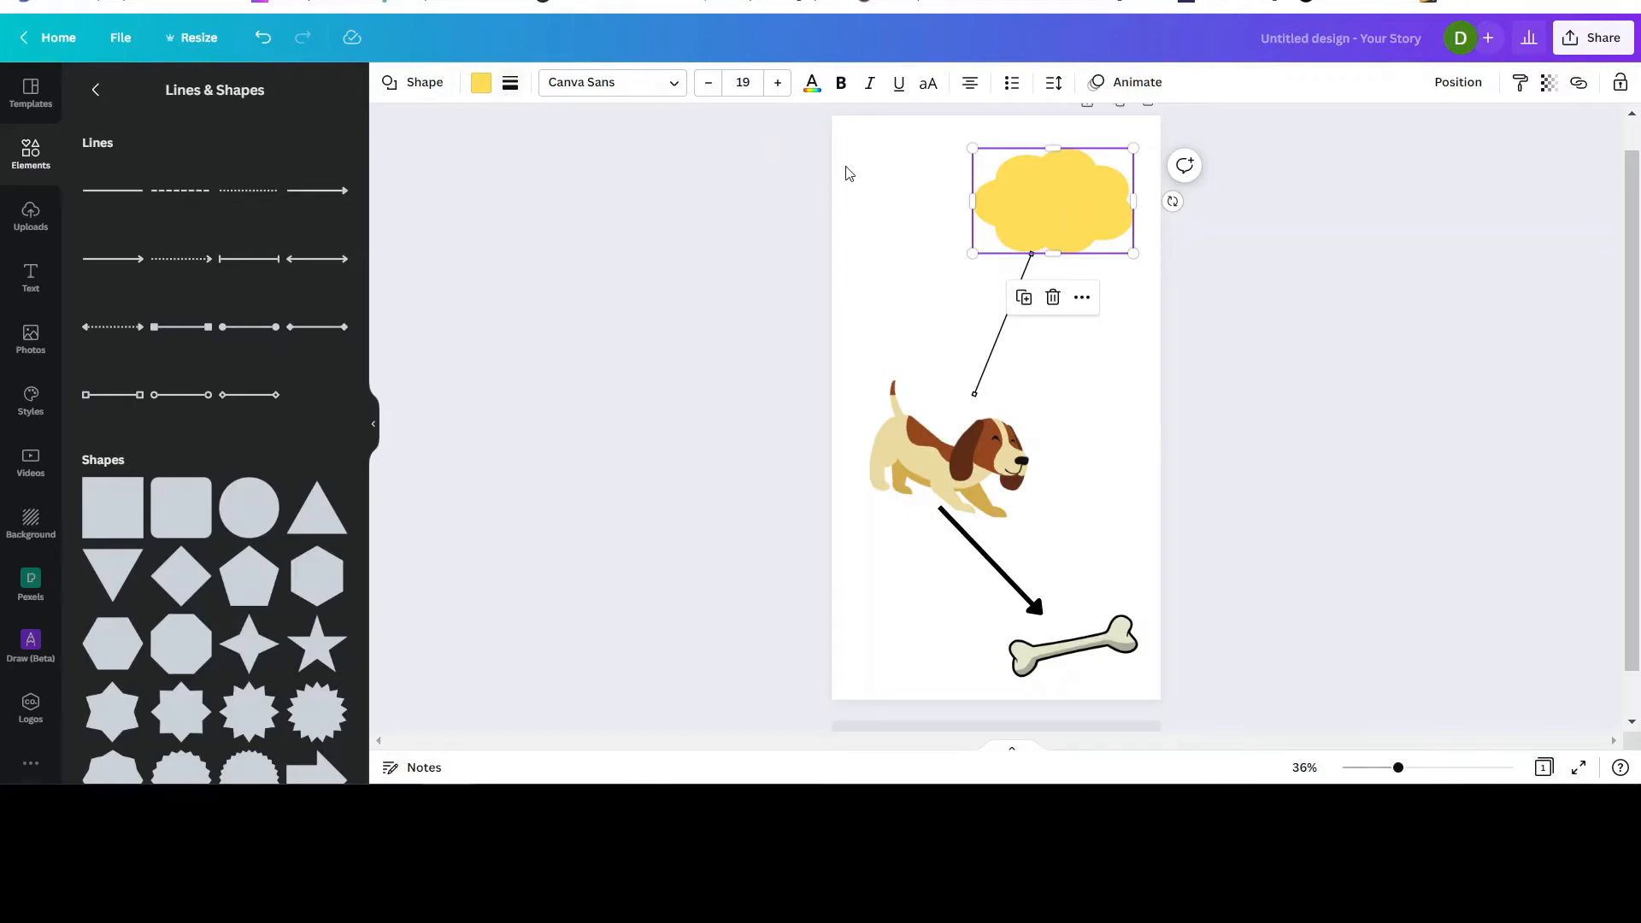
click(1051, 198)
click(511, 96)
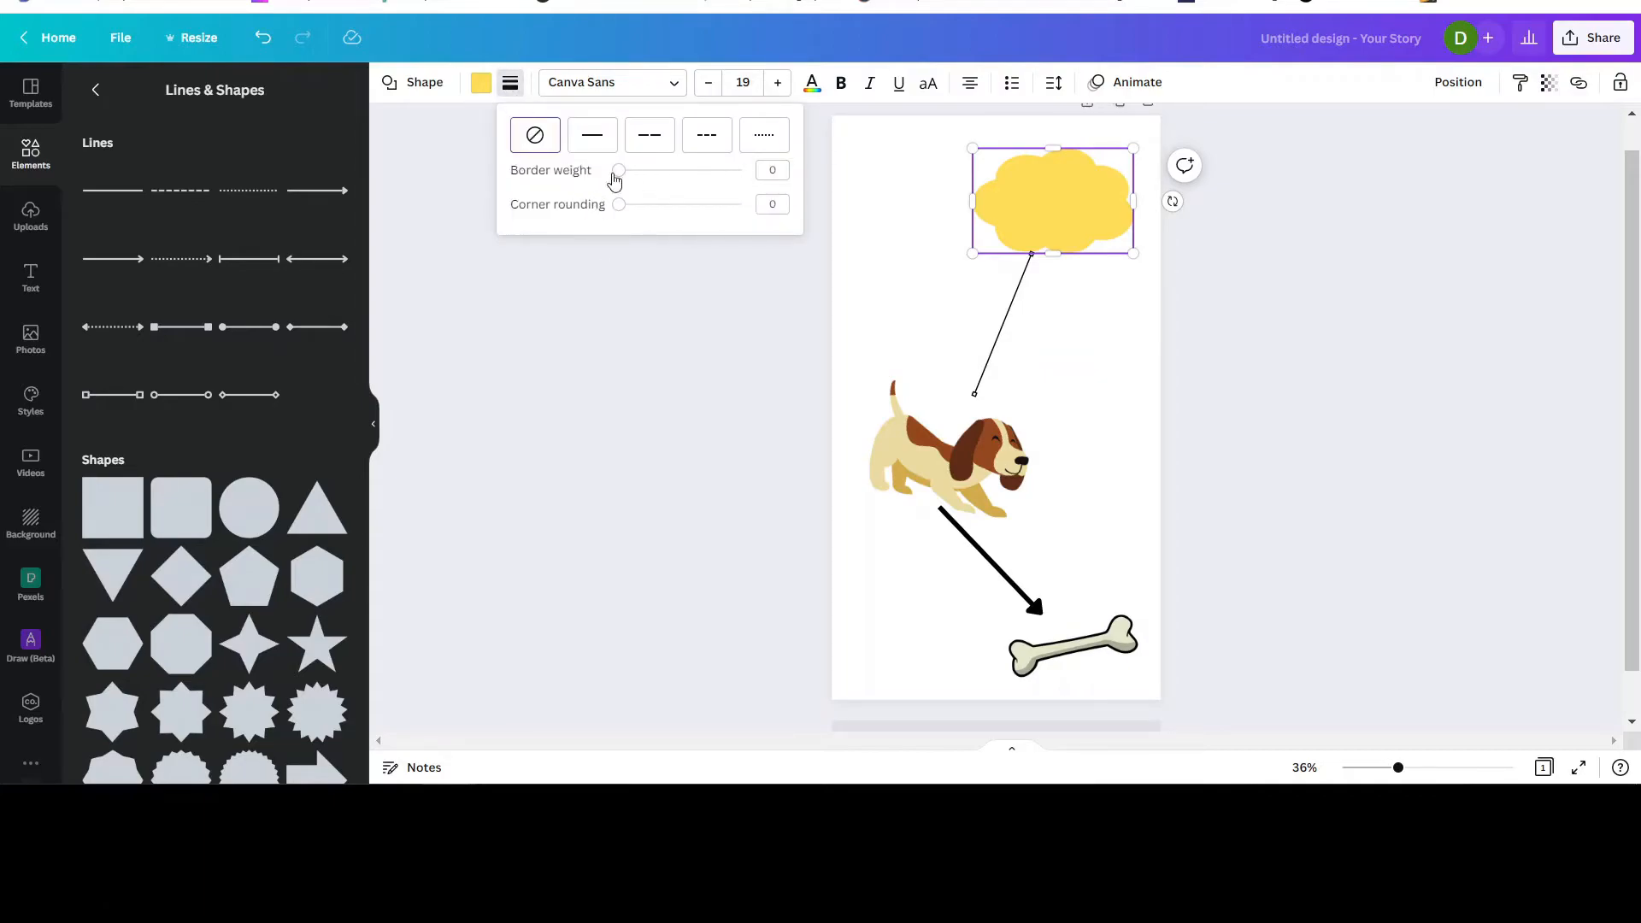
drag(621, 175, 632, 170)
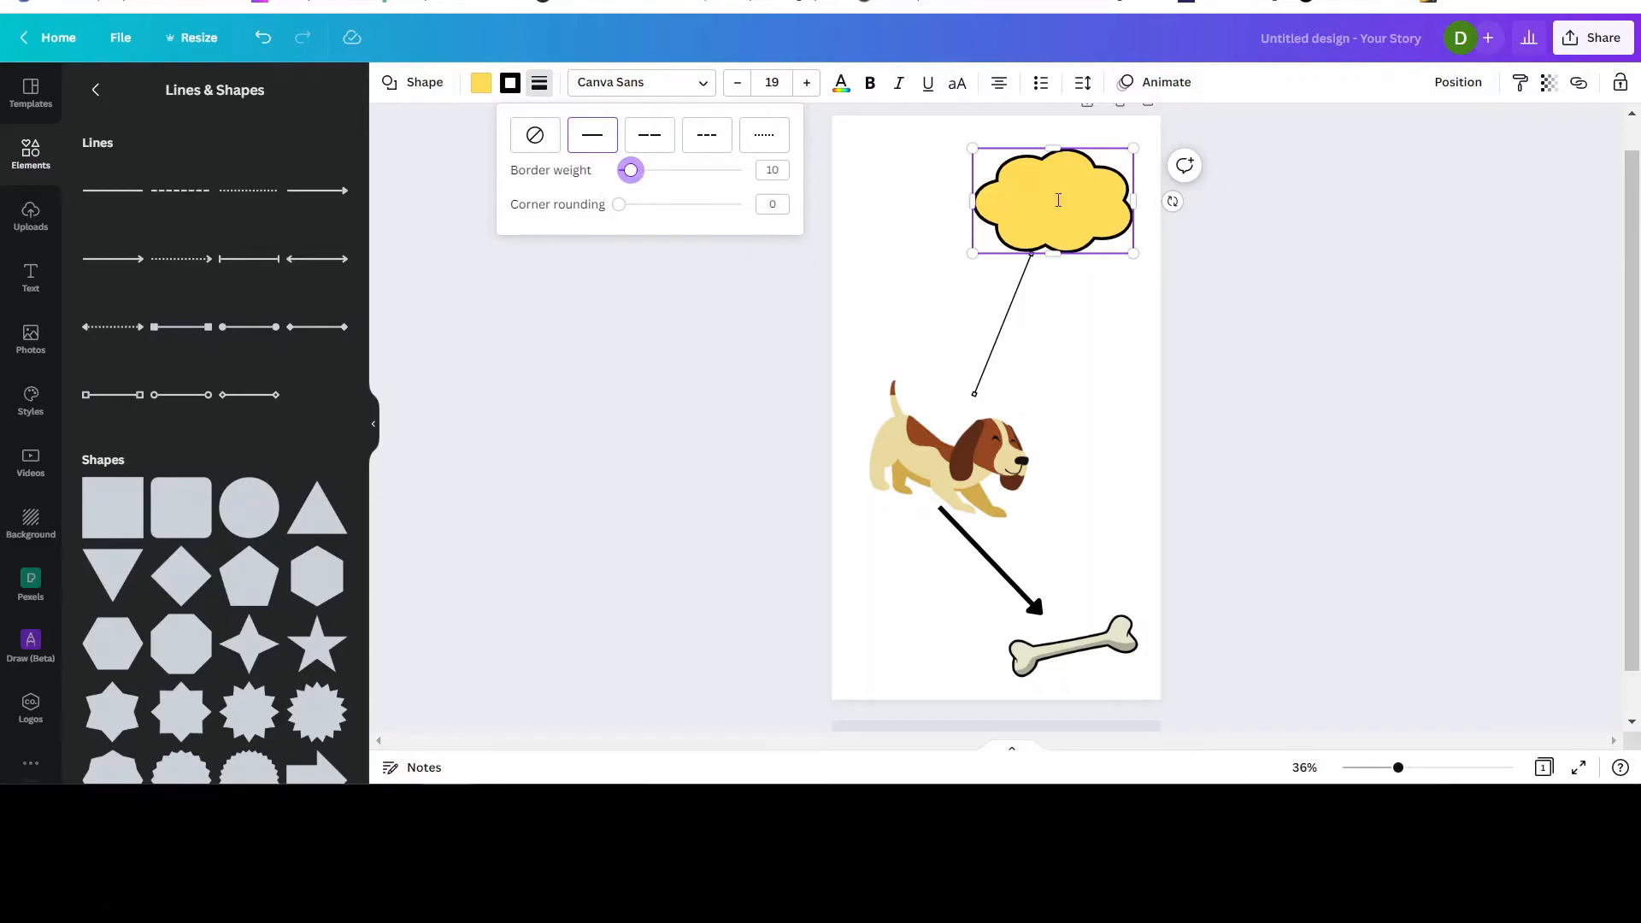
click(1058, 200)
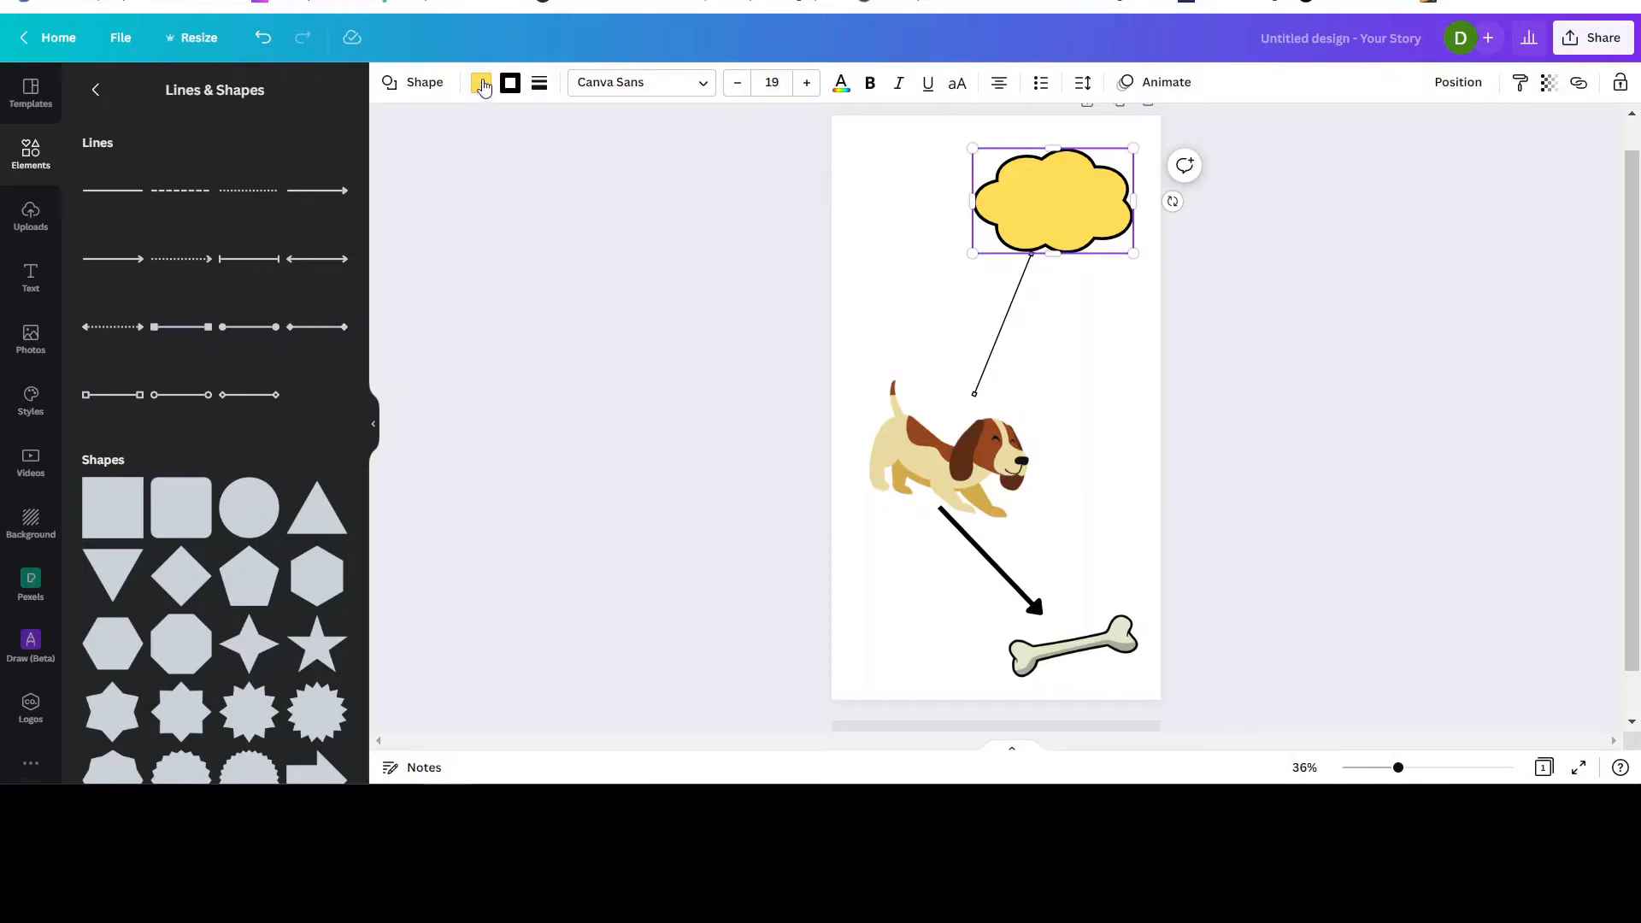
Try a grey fill on the cloud, and set its fill to white from the document colors
click(481, 83)
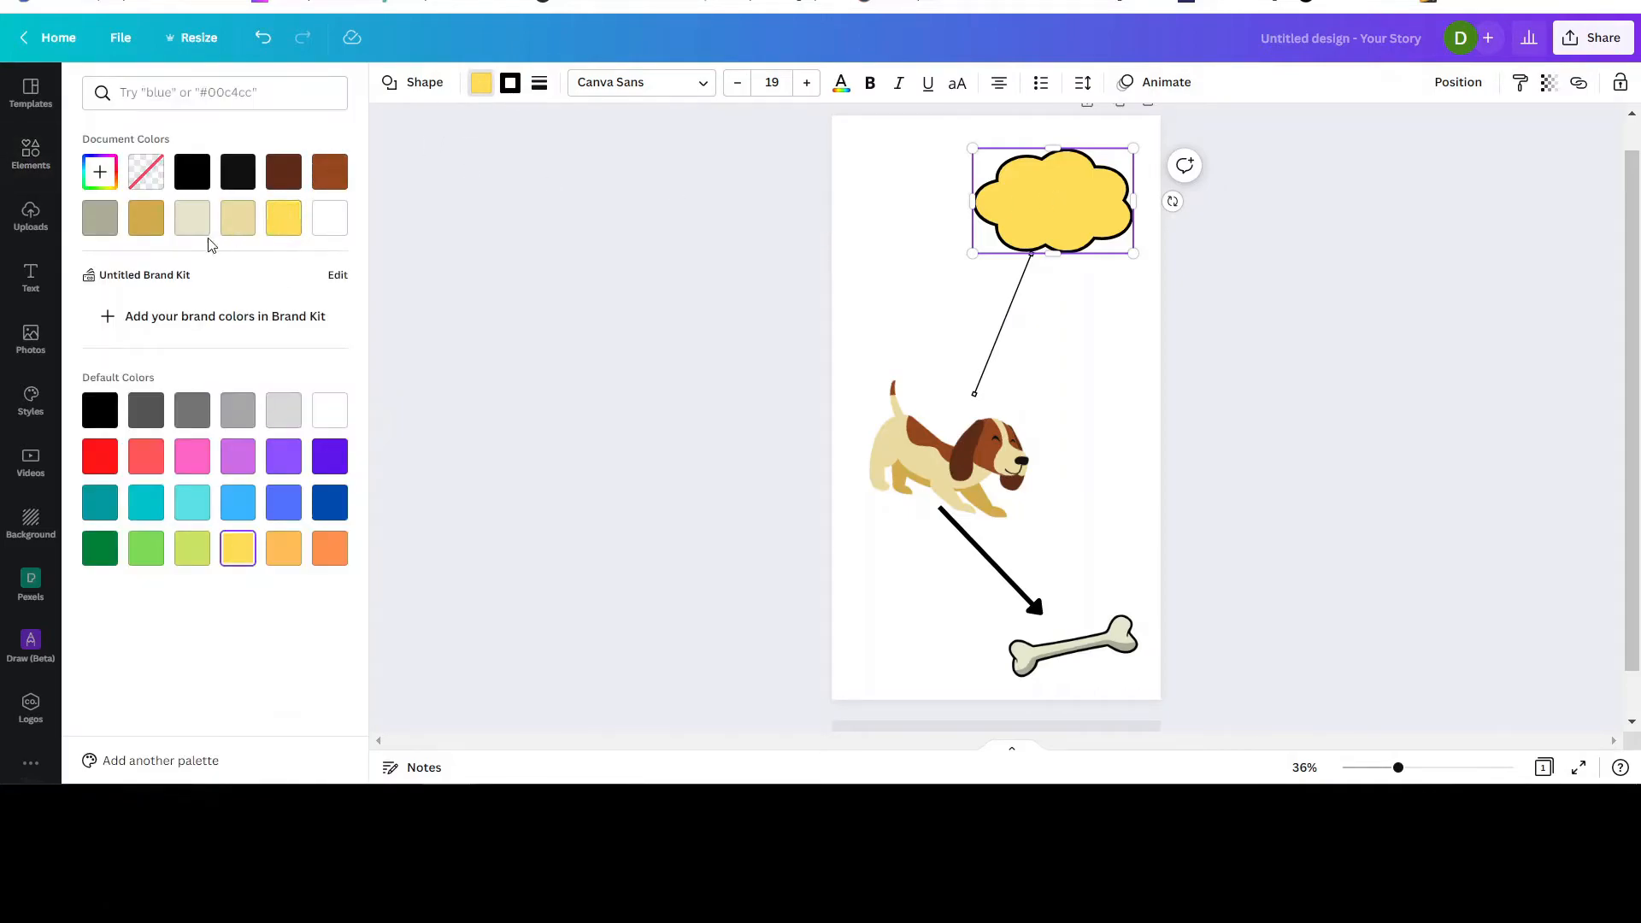
click(97, 224)
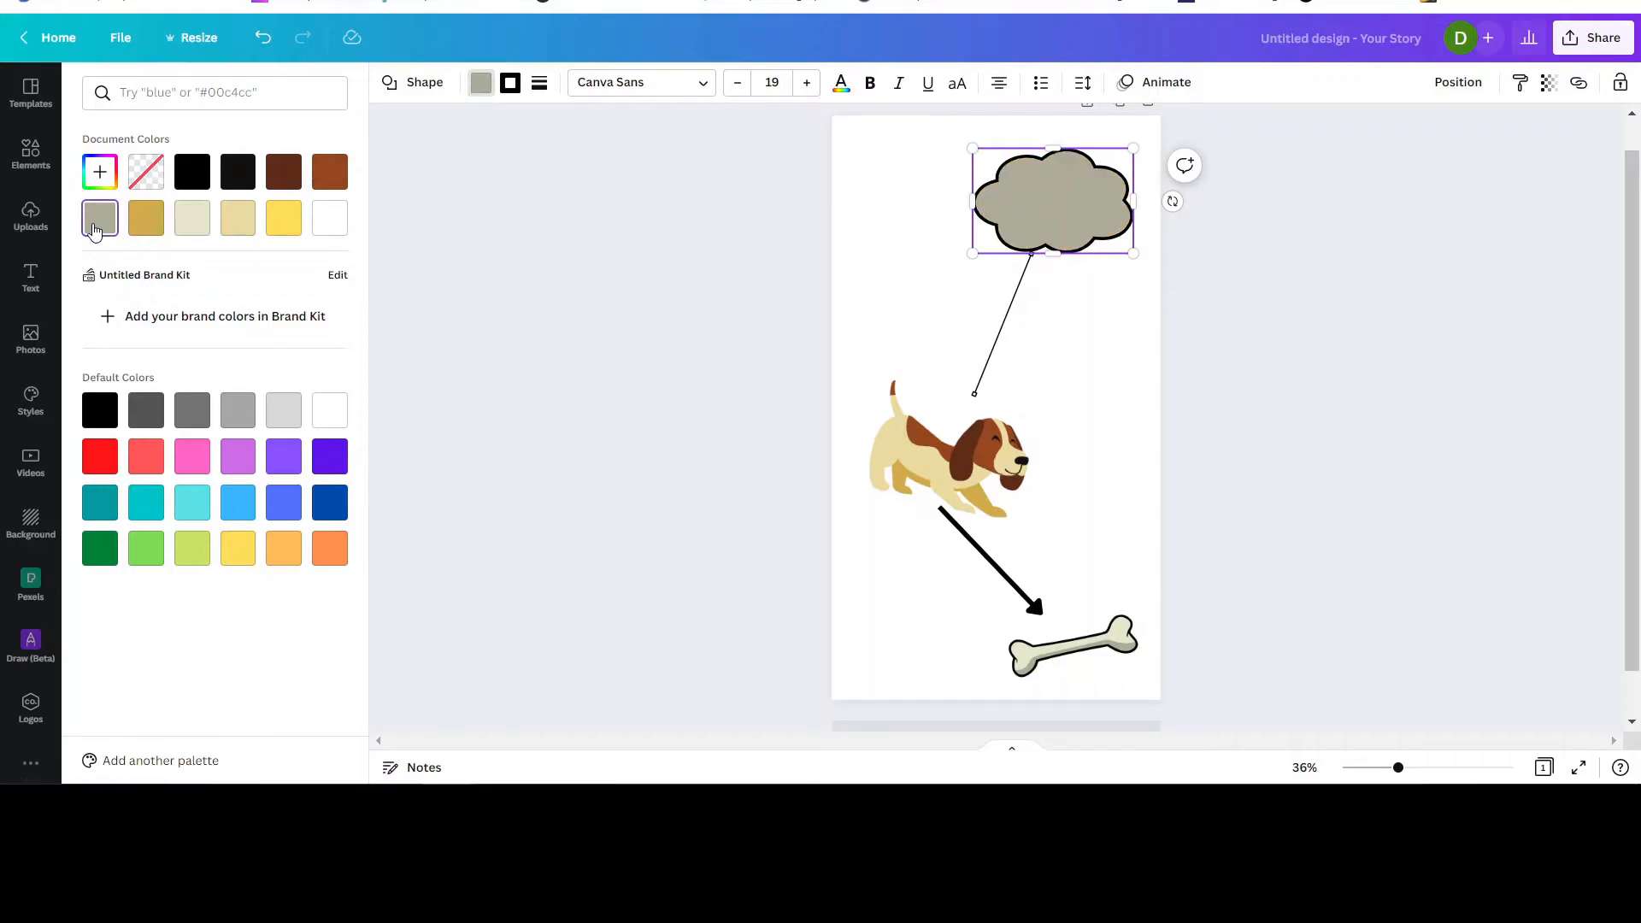
click(336, 223)
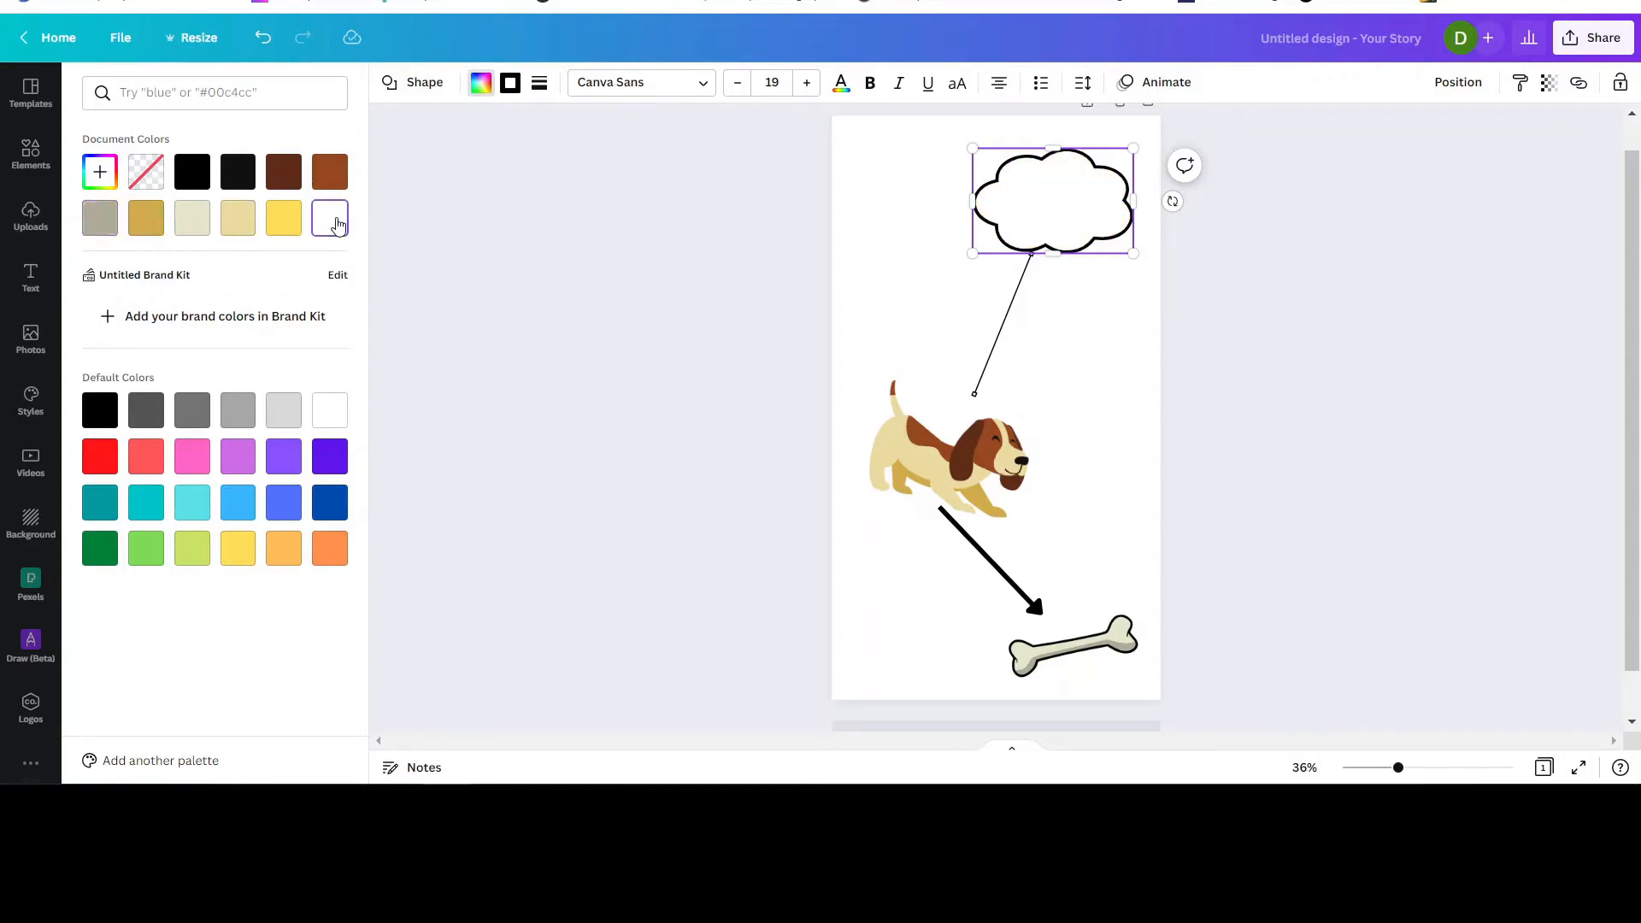
key(Escape)
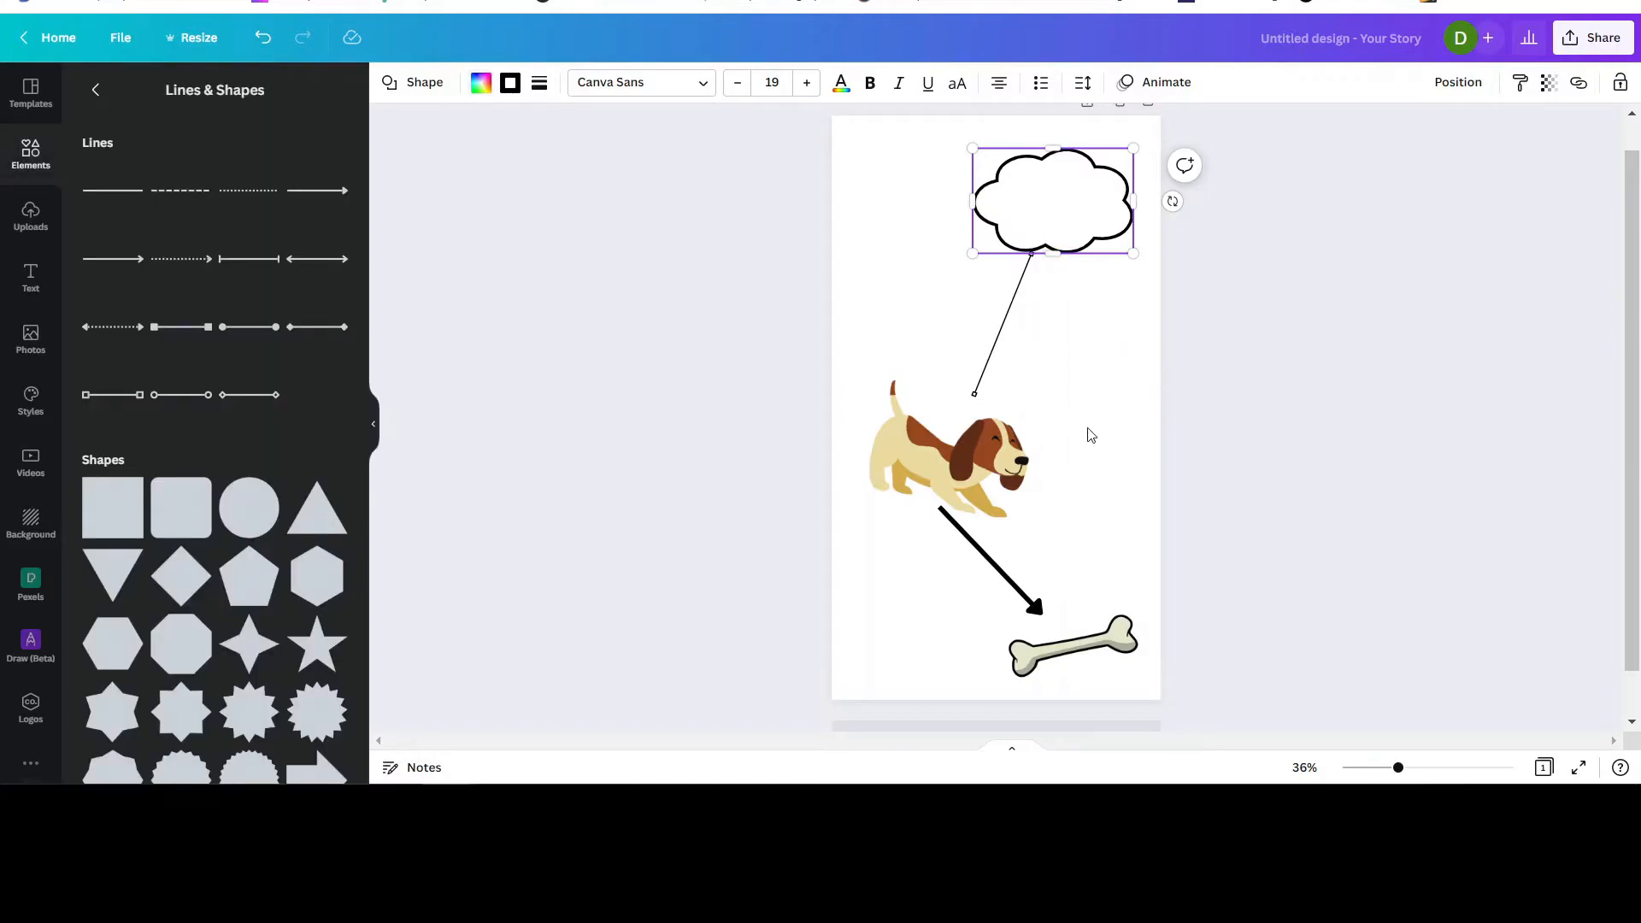
click(1060, 408)
Move the cloud to the upper left, the dog to the right and the bone to the lower left of the page
click(1070, 213)
drag(1070, 213, 927, 193)
drag(910, 460, 1030, 411)
click(1056, 653)
drag(1056, 653, 943, 585)
Move the dog back to the left, the cloud to the upper right and the bone to the lower right
drag(1084, 433, 932, 396)
drag(923, 162, 1055, 161)
drag(996, 581, 1084, 608)
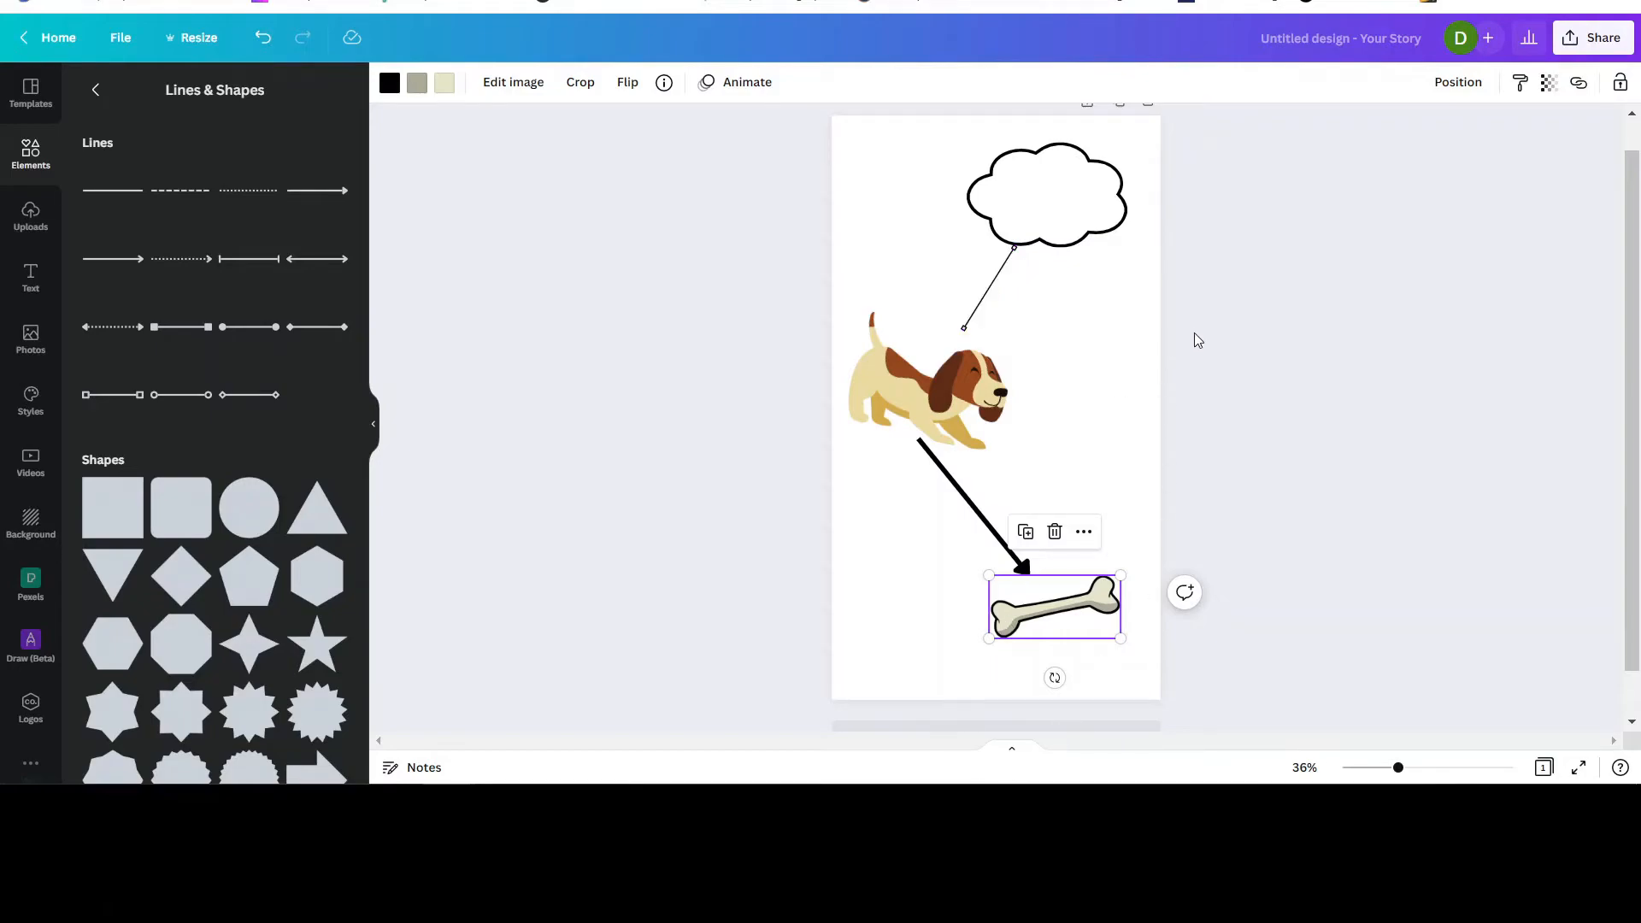
Add a second page, insert a square shape on it and move the square to the upper left
scroll(1197, 340, up, 1)
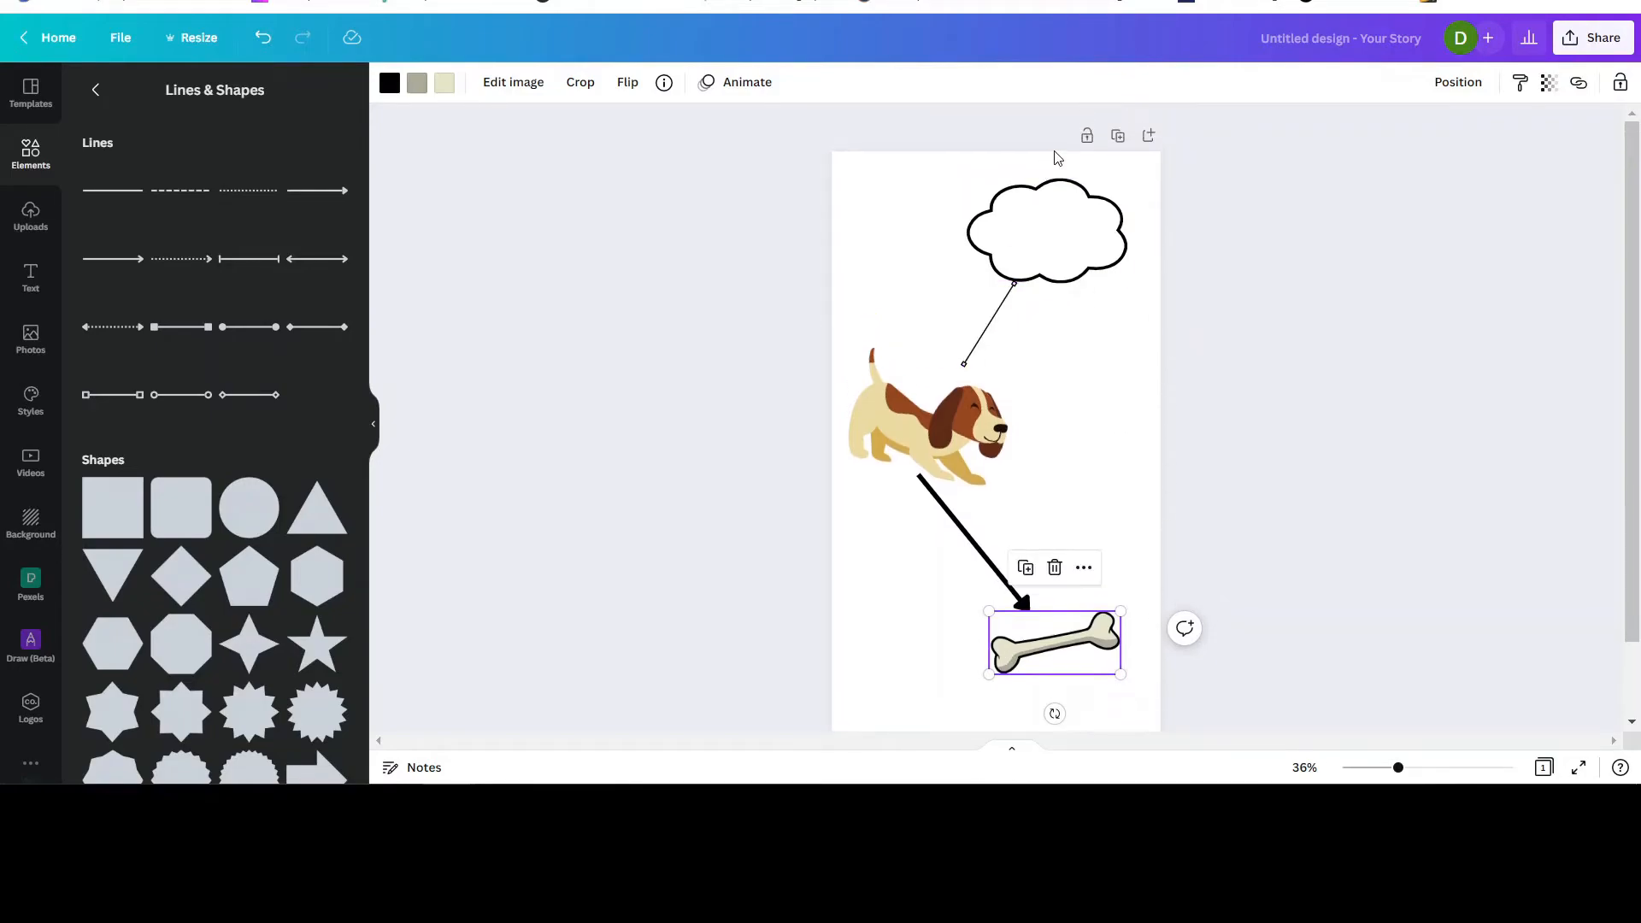
click(1148, 136)
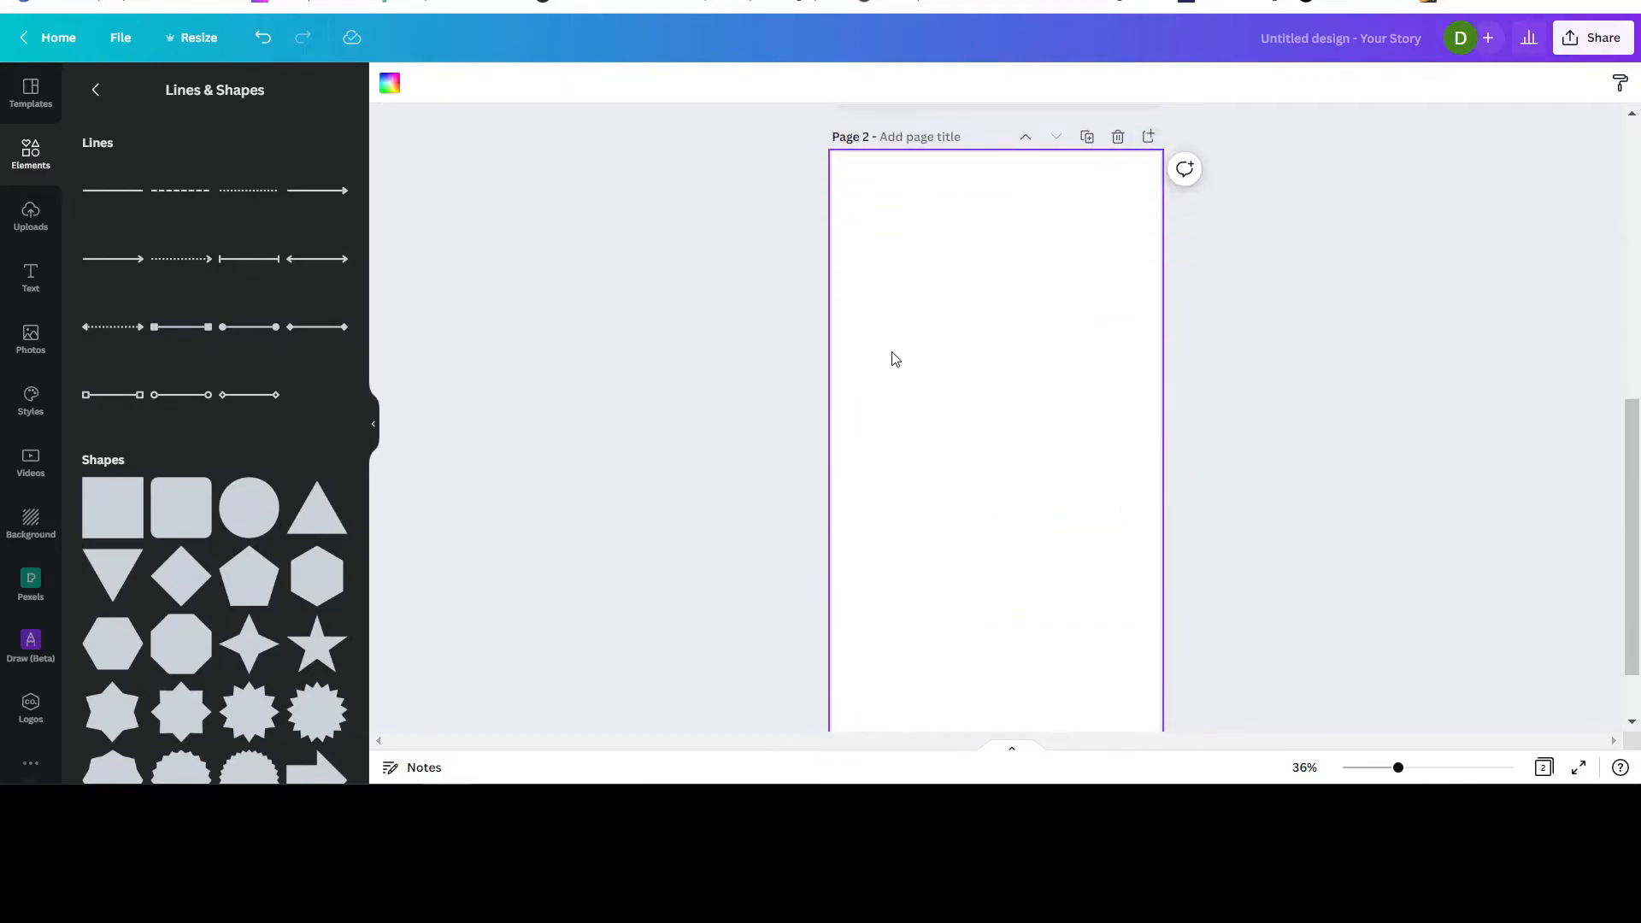
click(125, 489)
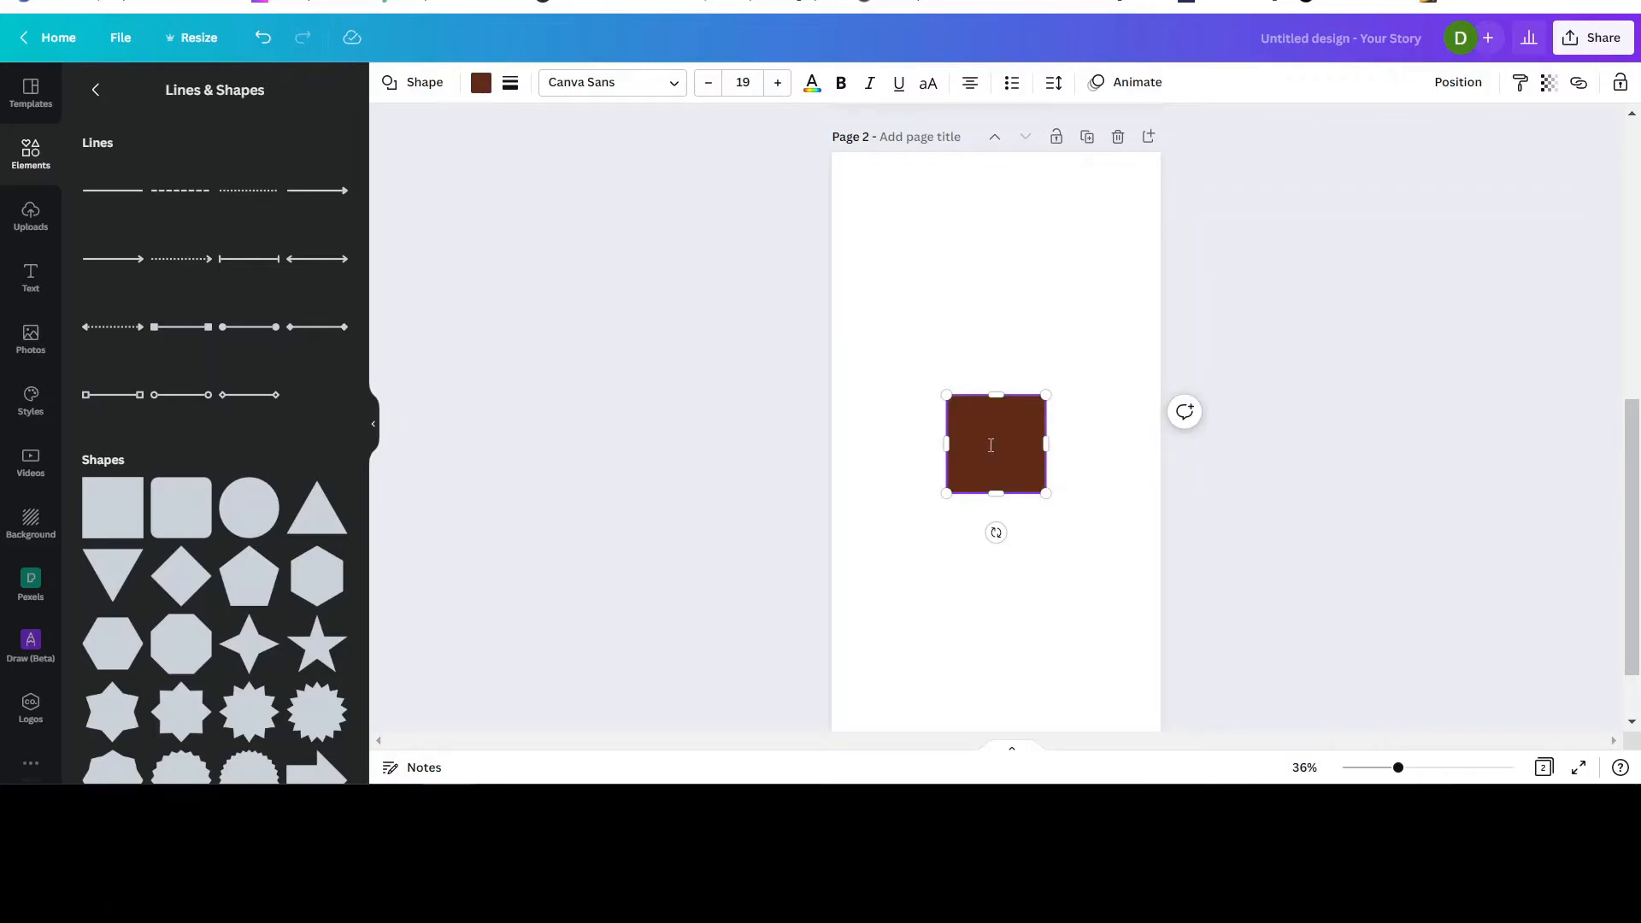
drag(1022, 466, 937, 284)
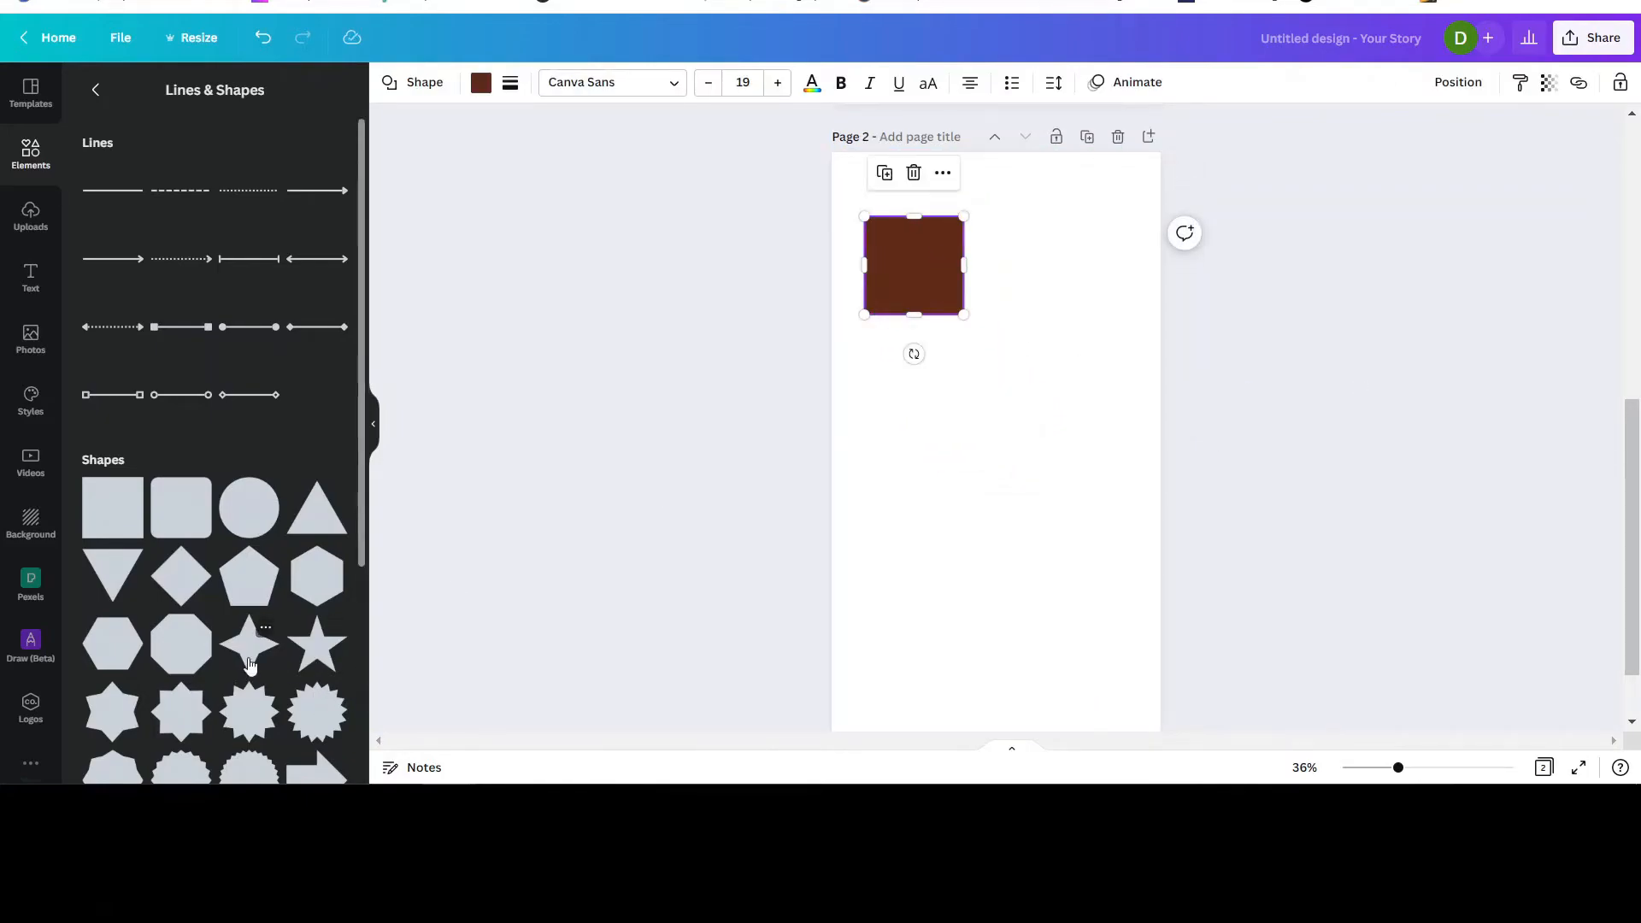
Insert a block arrow rotated to point diagonally down-right, and add an octagon placed below it toward the page's right side
scroll(329, 675, down, 2)
click(322, 670)
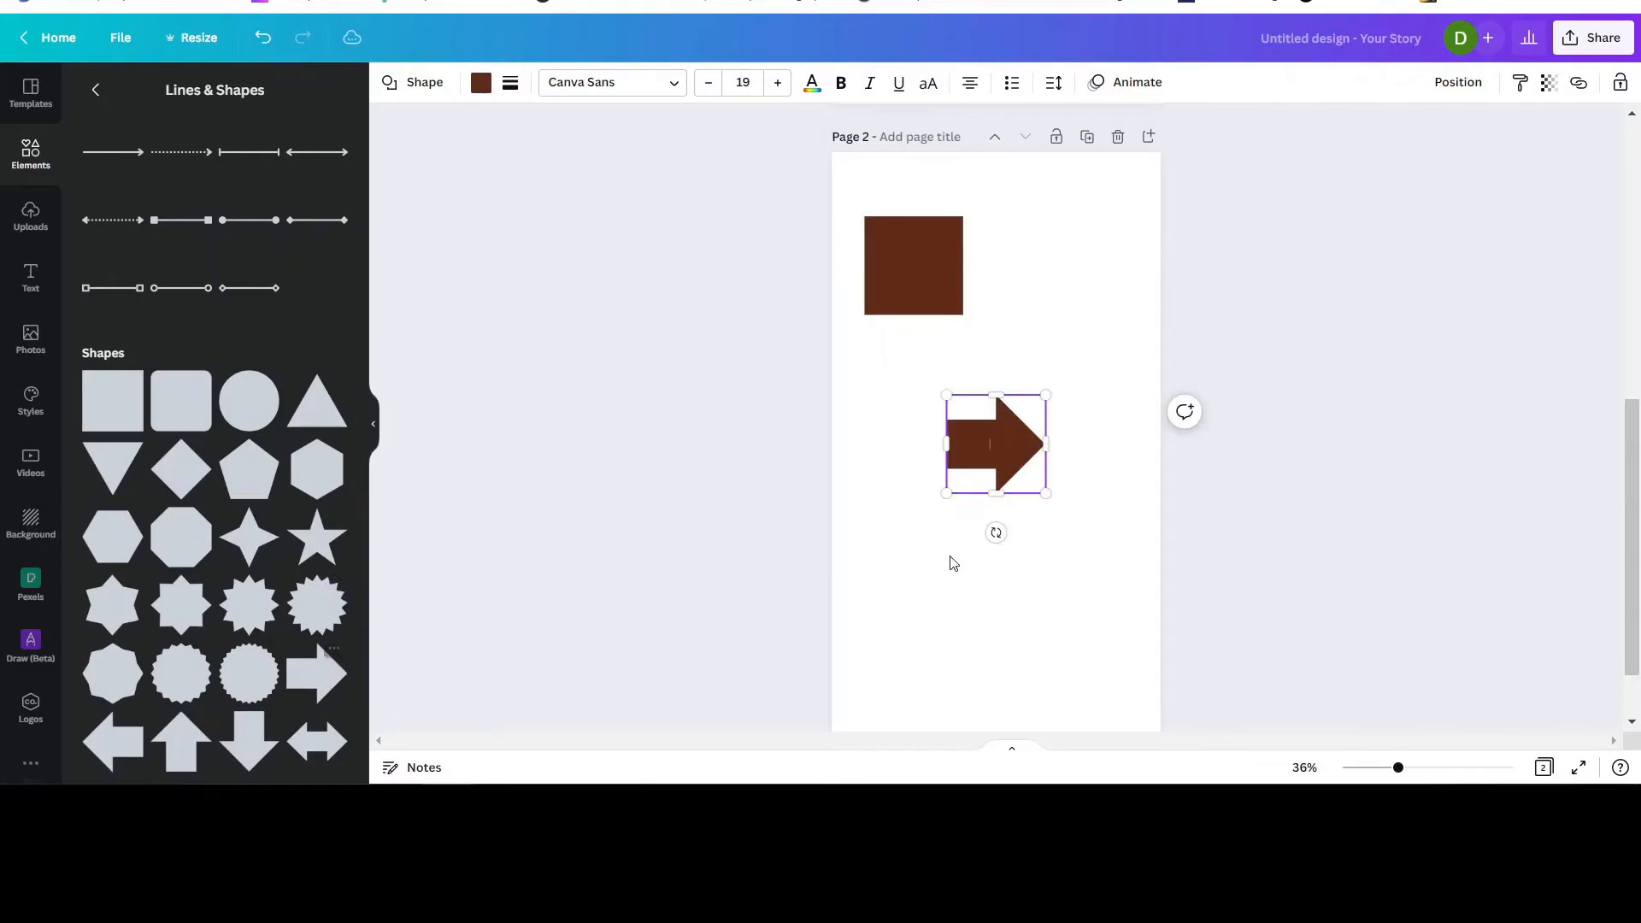
drag(996, 532, 920, 526)
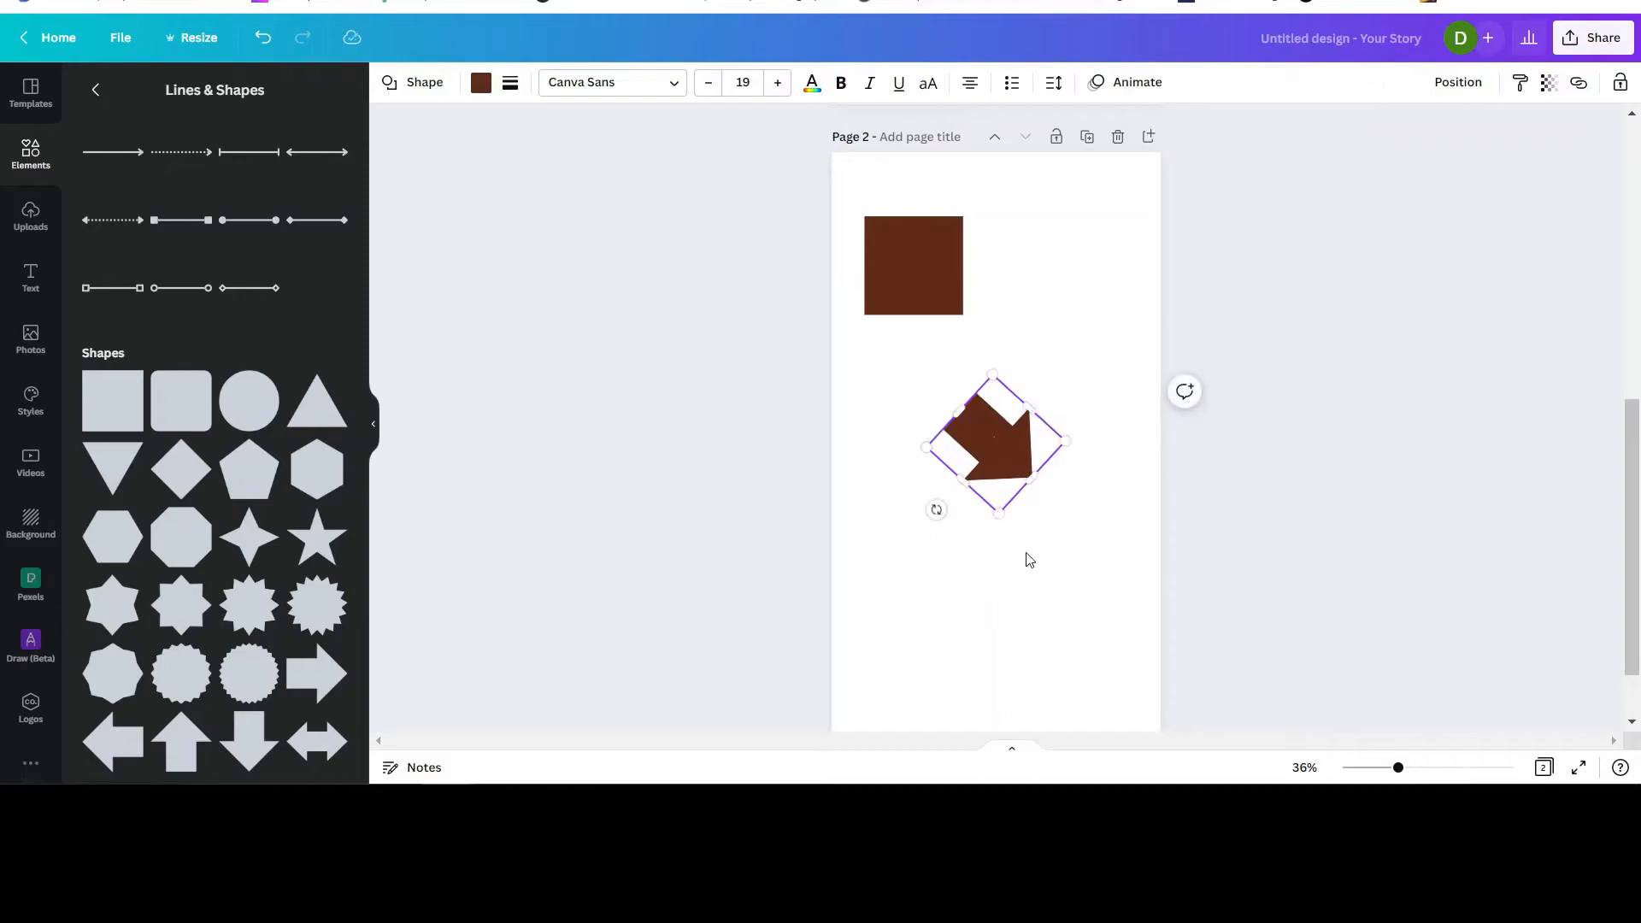
click(181, 556)
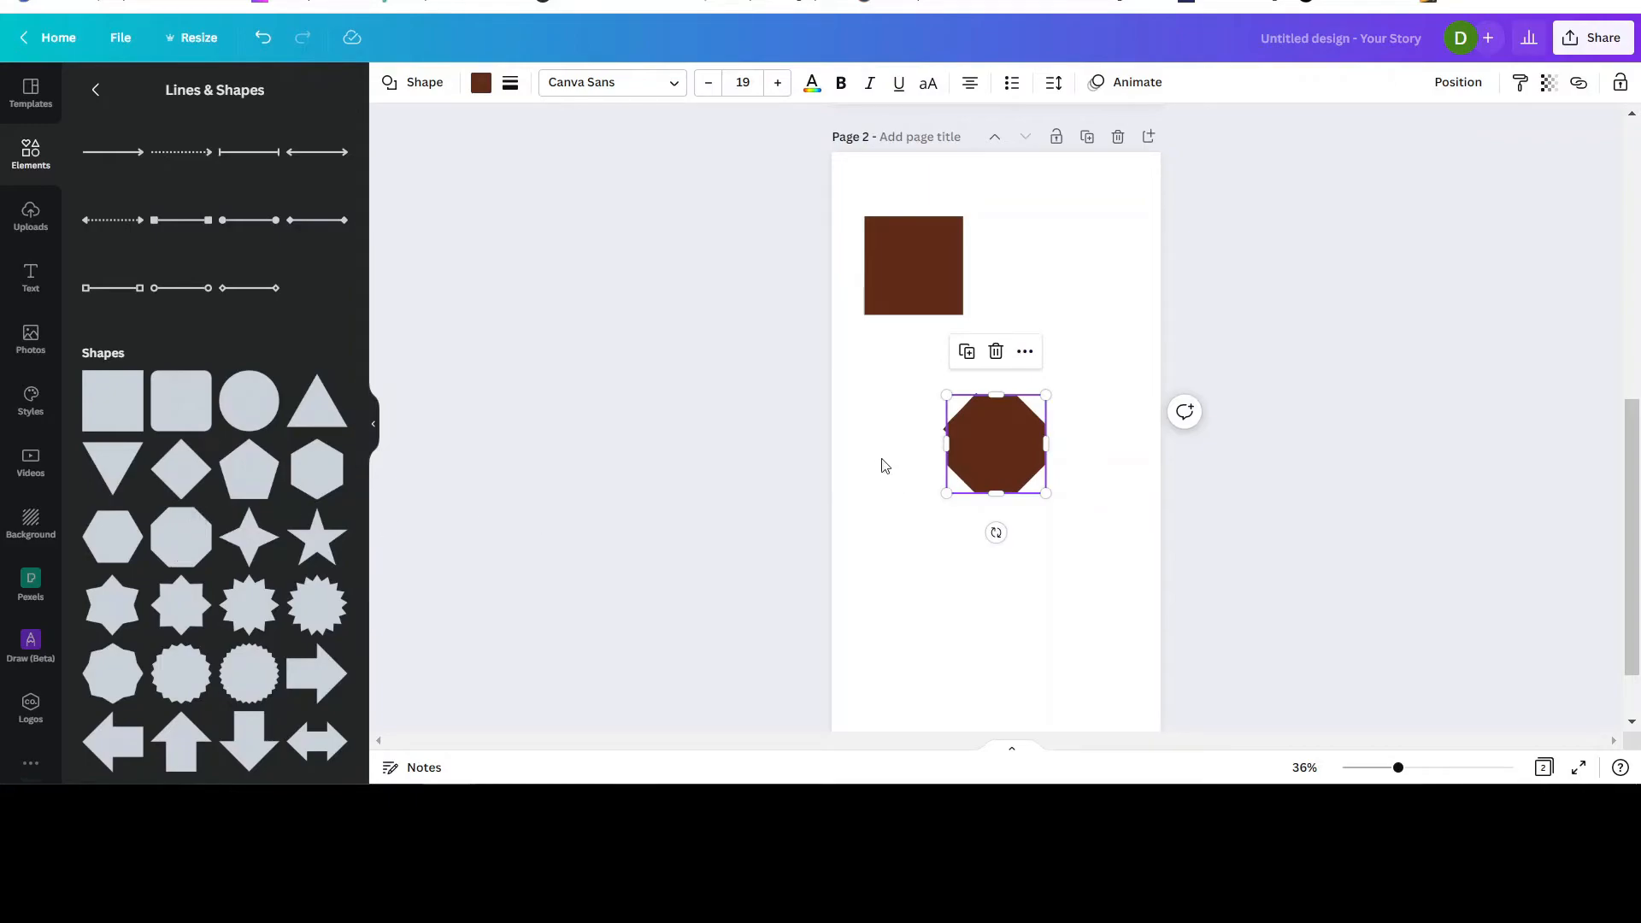
drag(1021, 469, 1088, 620)
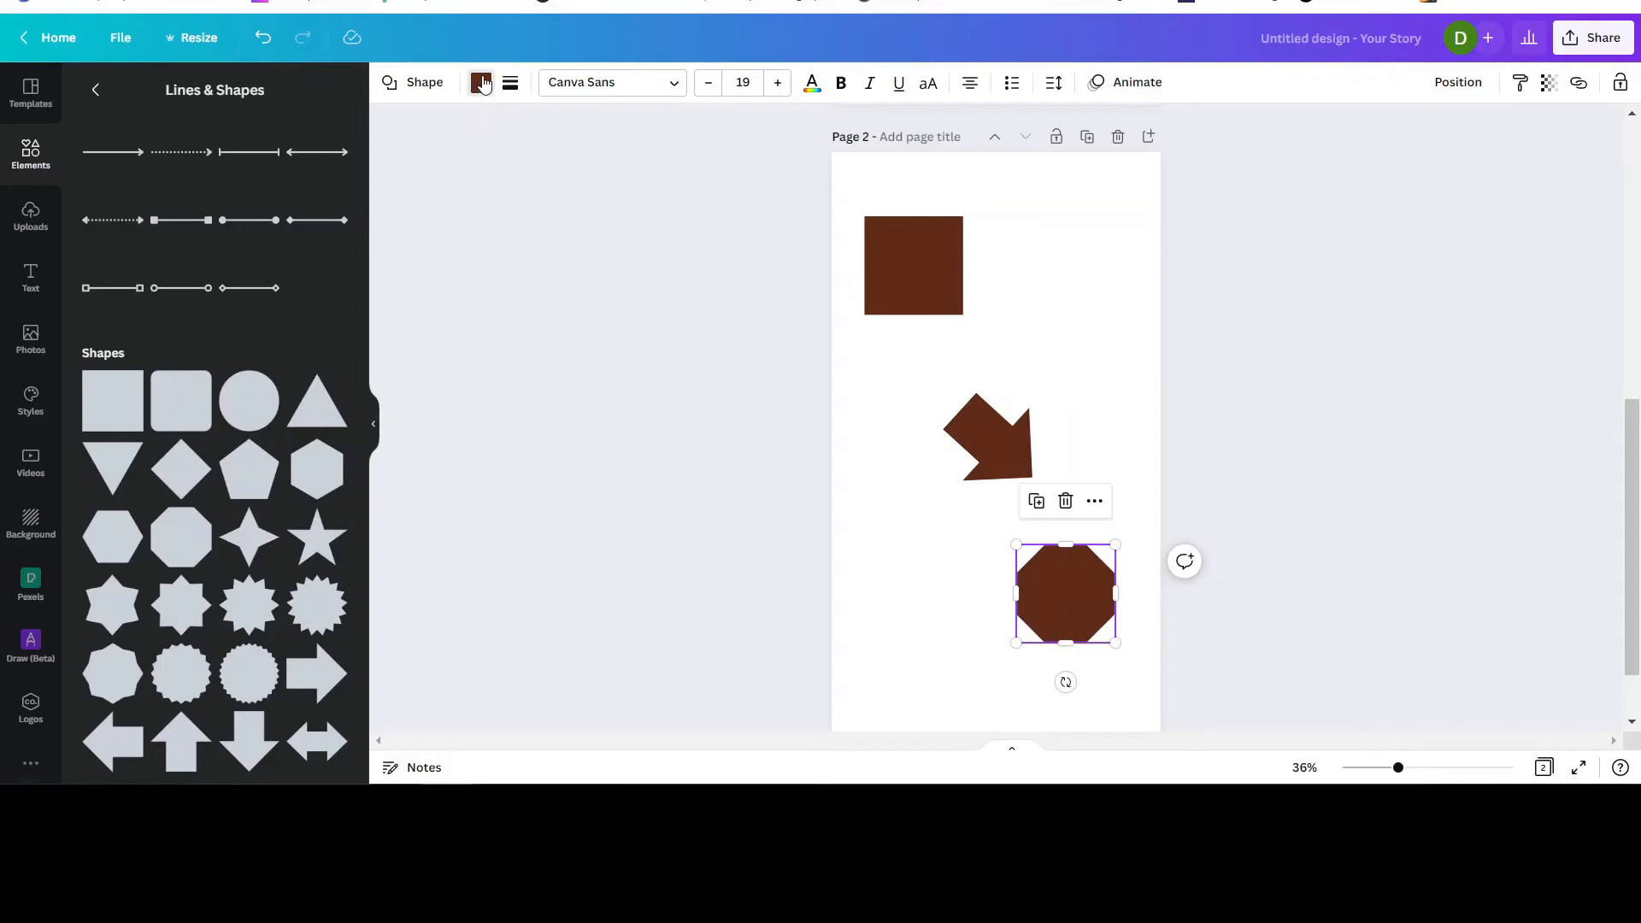
Fill the octagon purple, the block arrow lime green and the square red
click(481, 82)
click(236, 223)
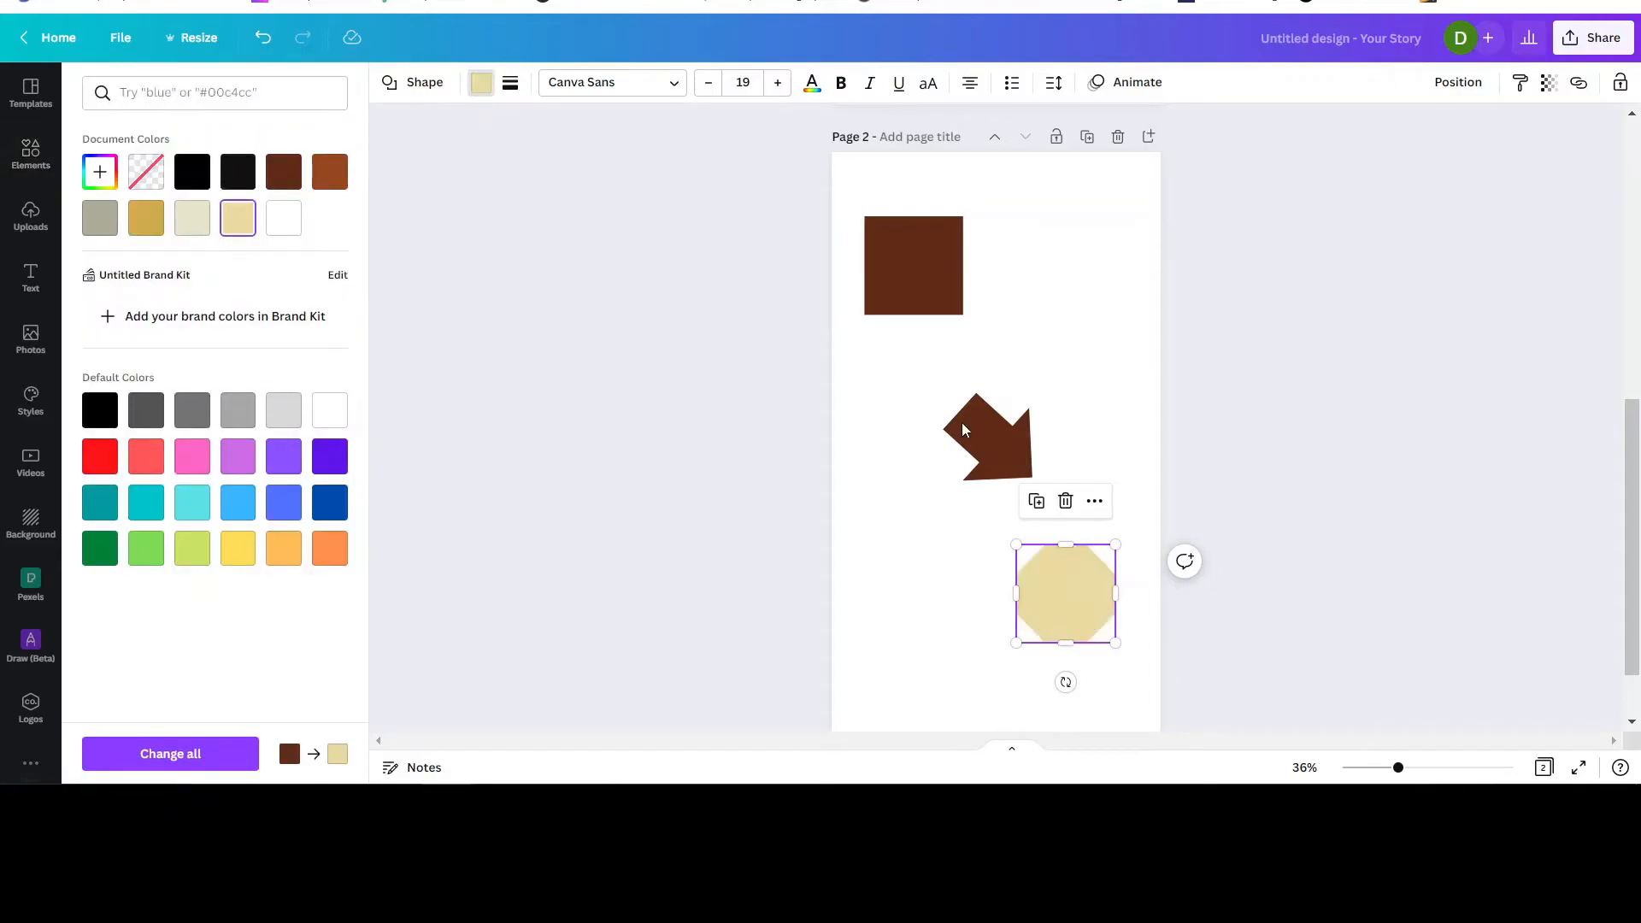
click(283, 470)
click(988, 444)
click(192, 548)
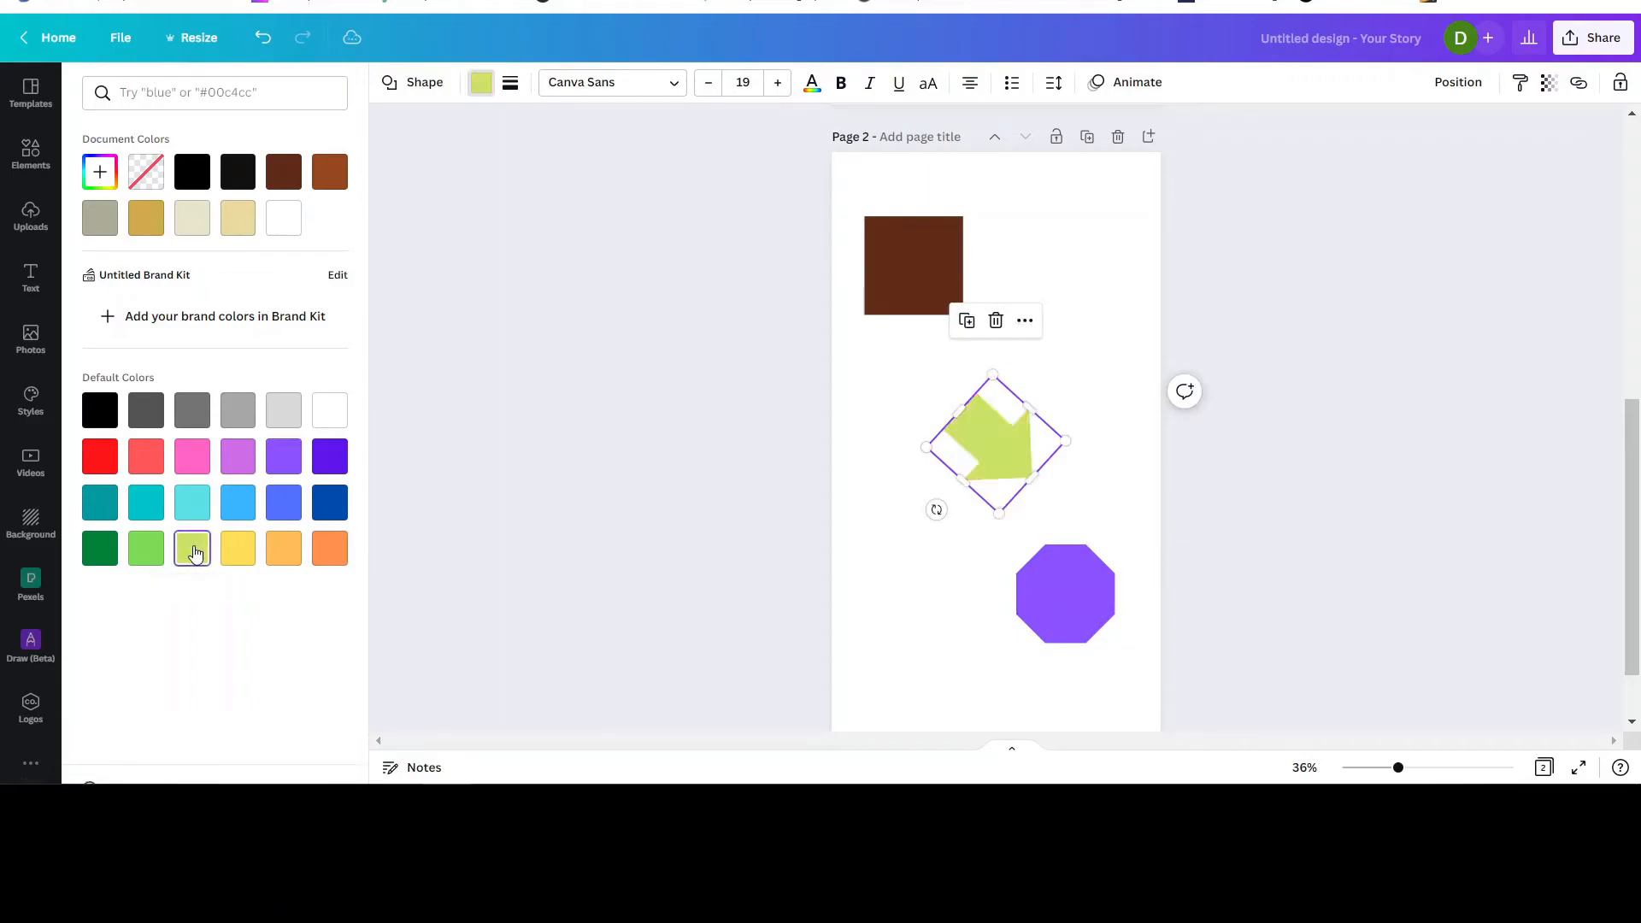
click(868, 263)
click(100, 456)
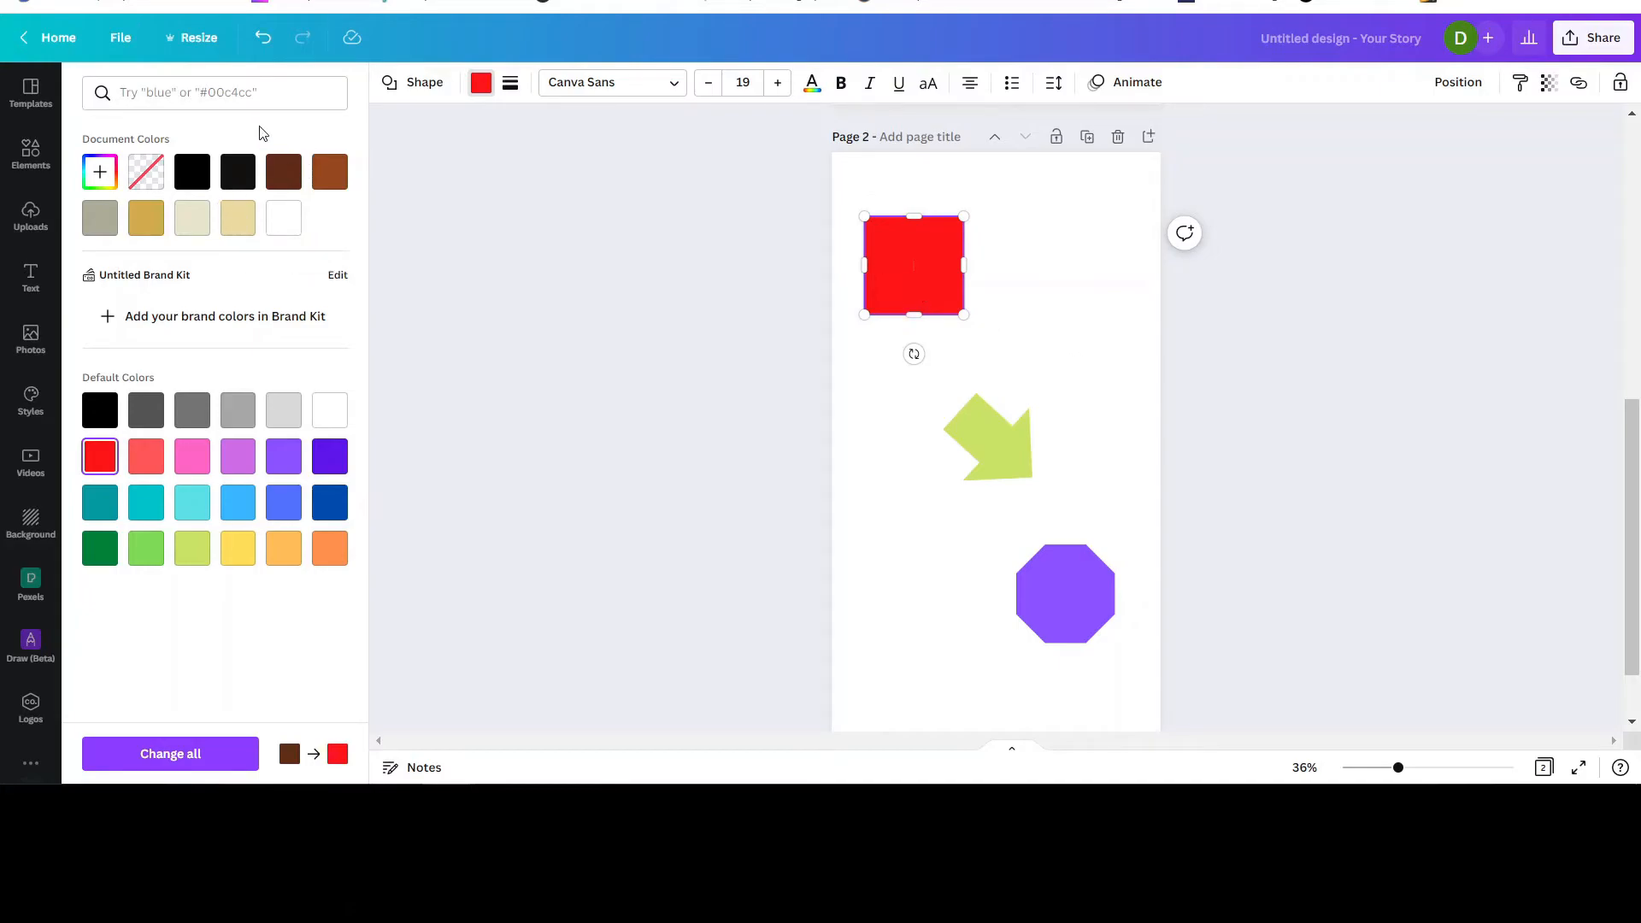
Insert a plain solid line and attach its ends to the square and the block arrow
click(30, 154)
click(99, 88)
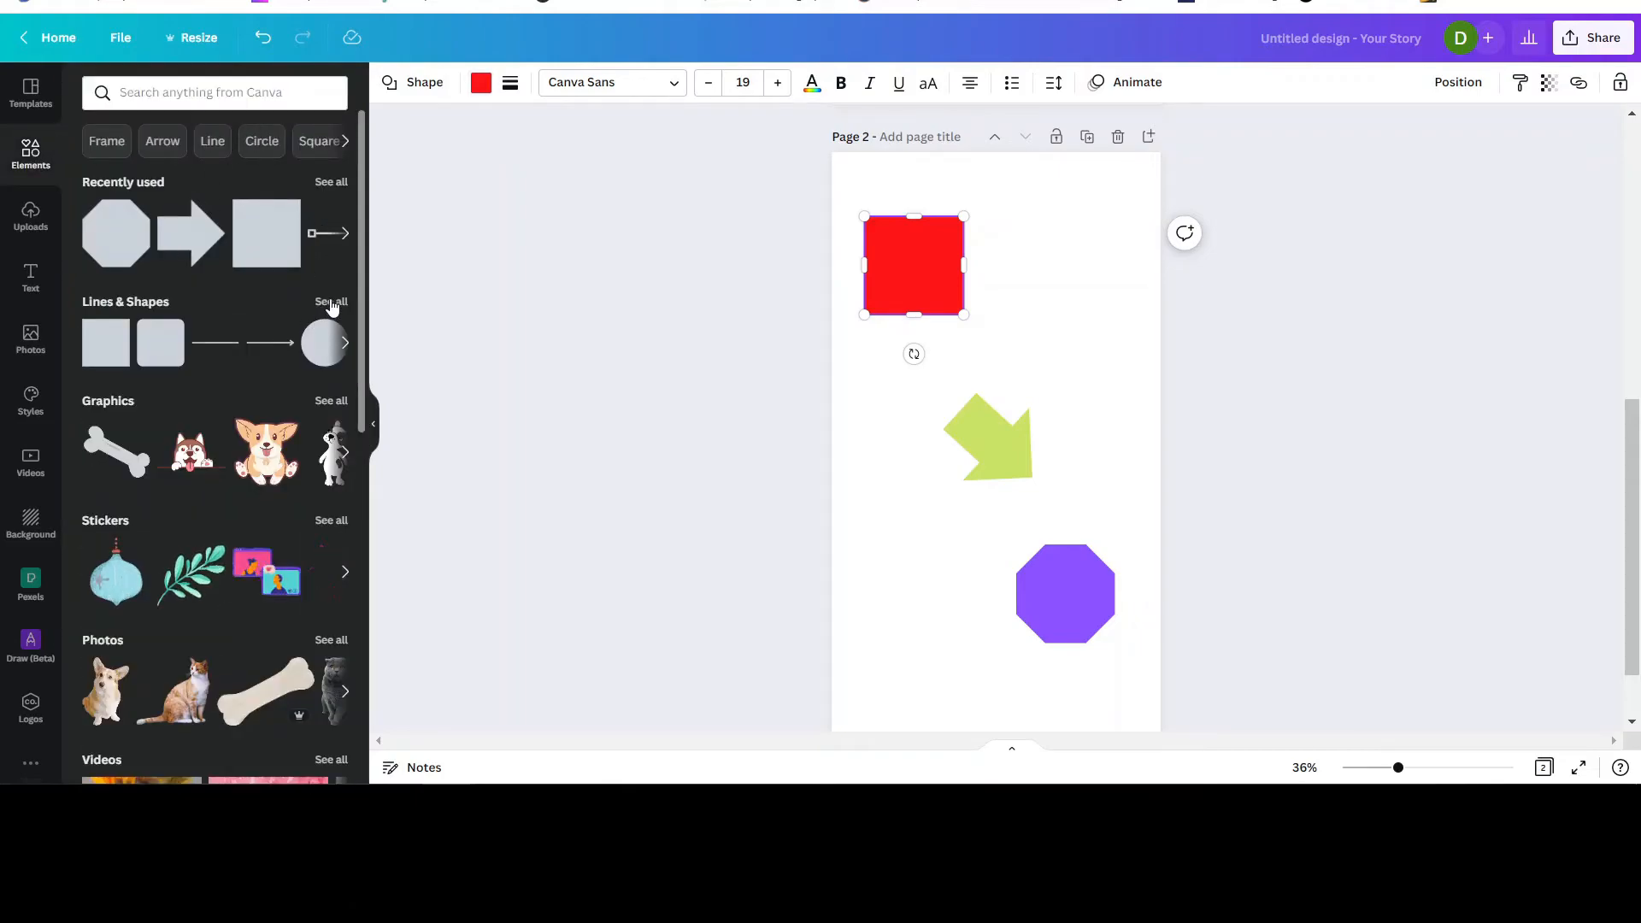
click(331, 301)
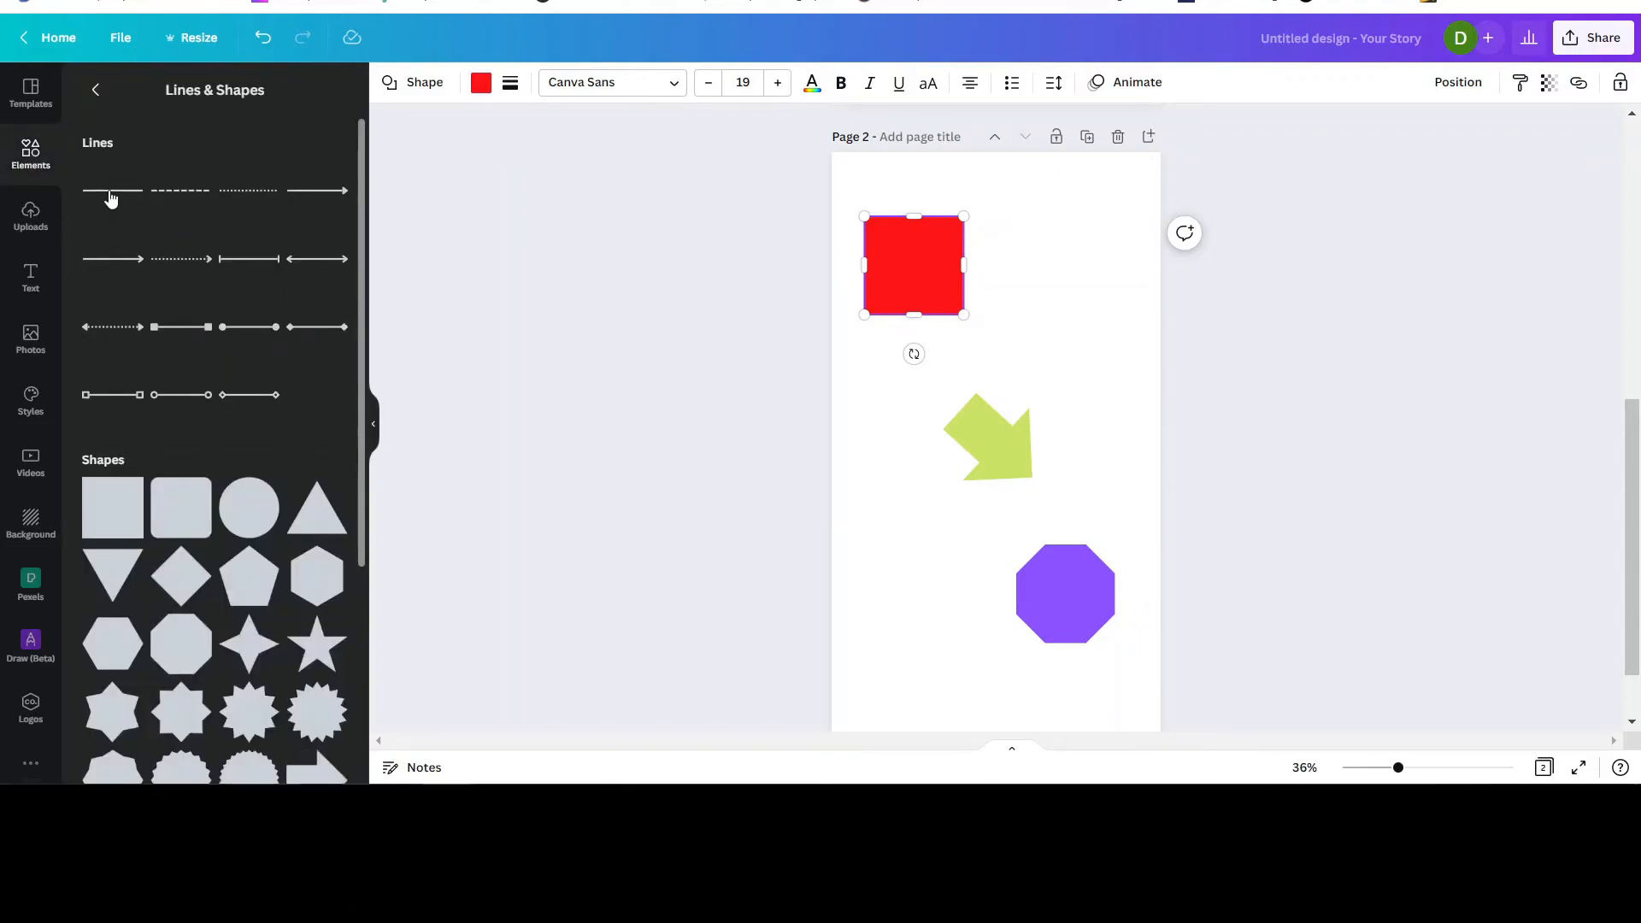
click(111, 190)
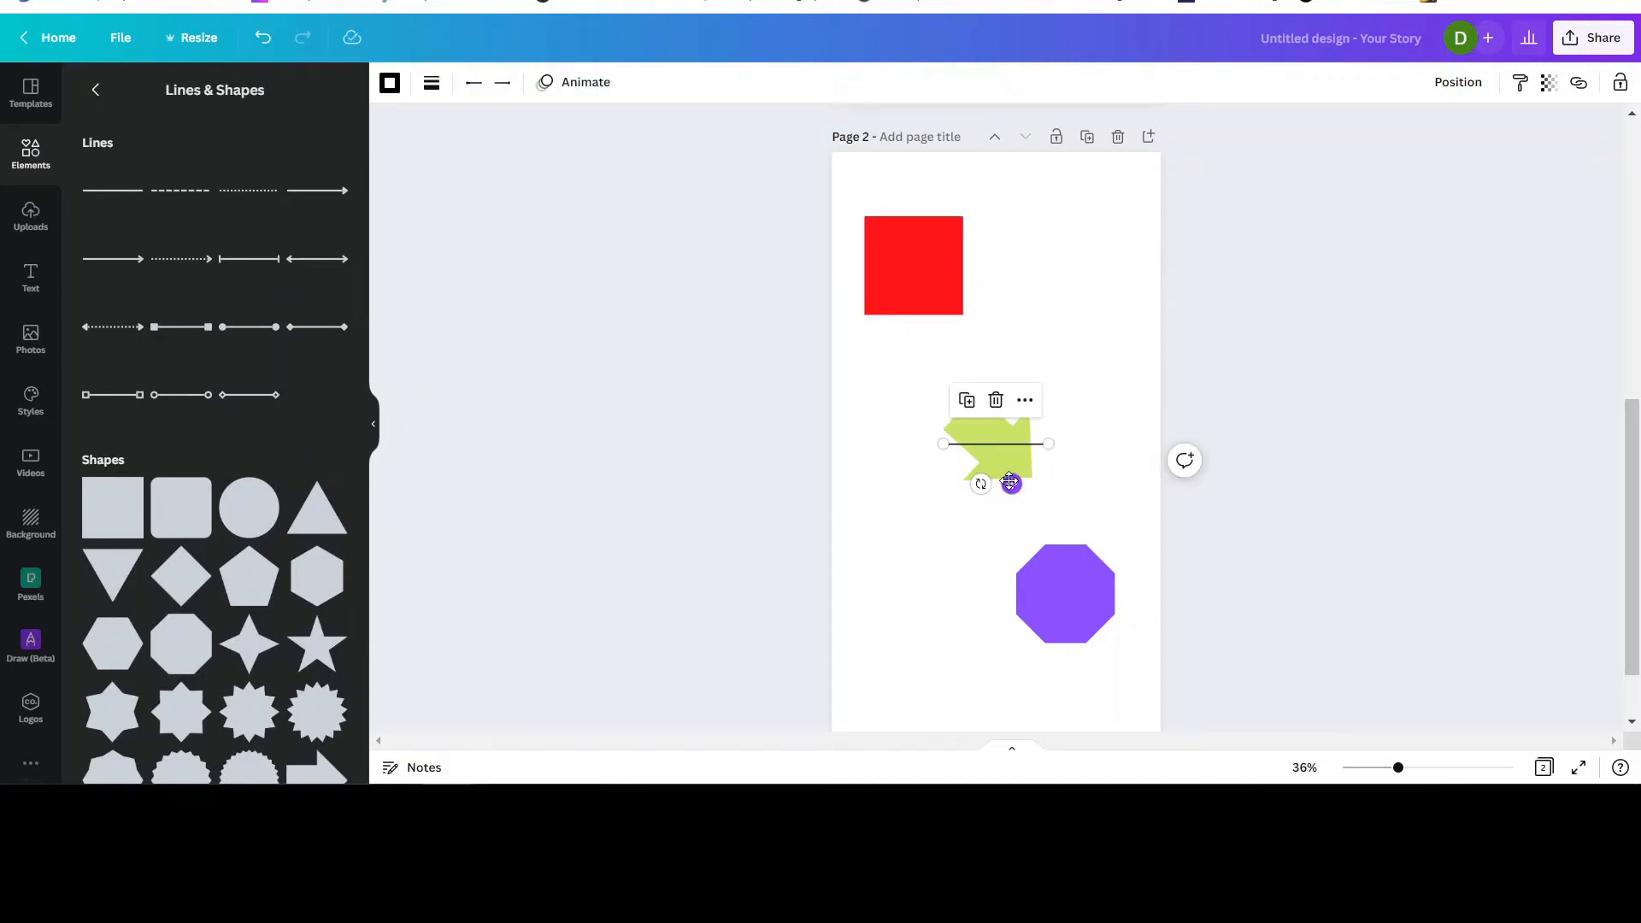
drag(1009, 480, 913, 270)
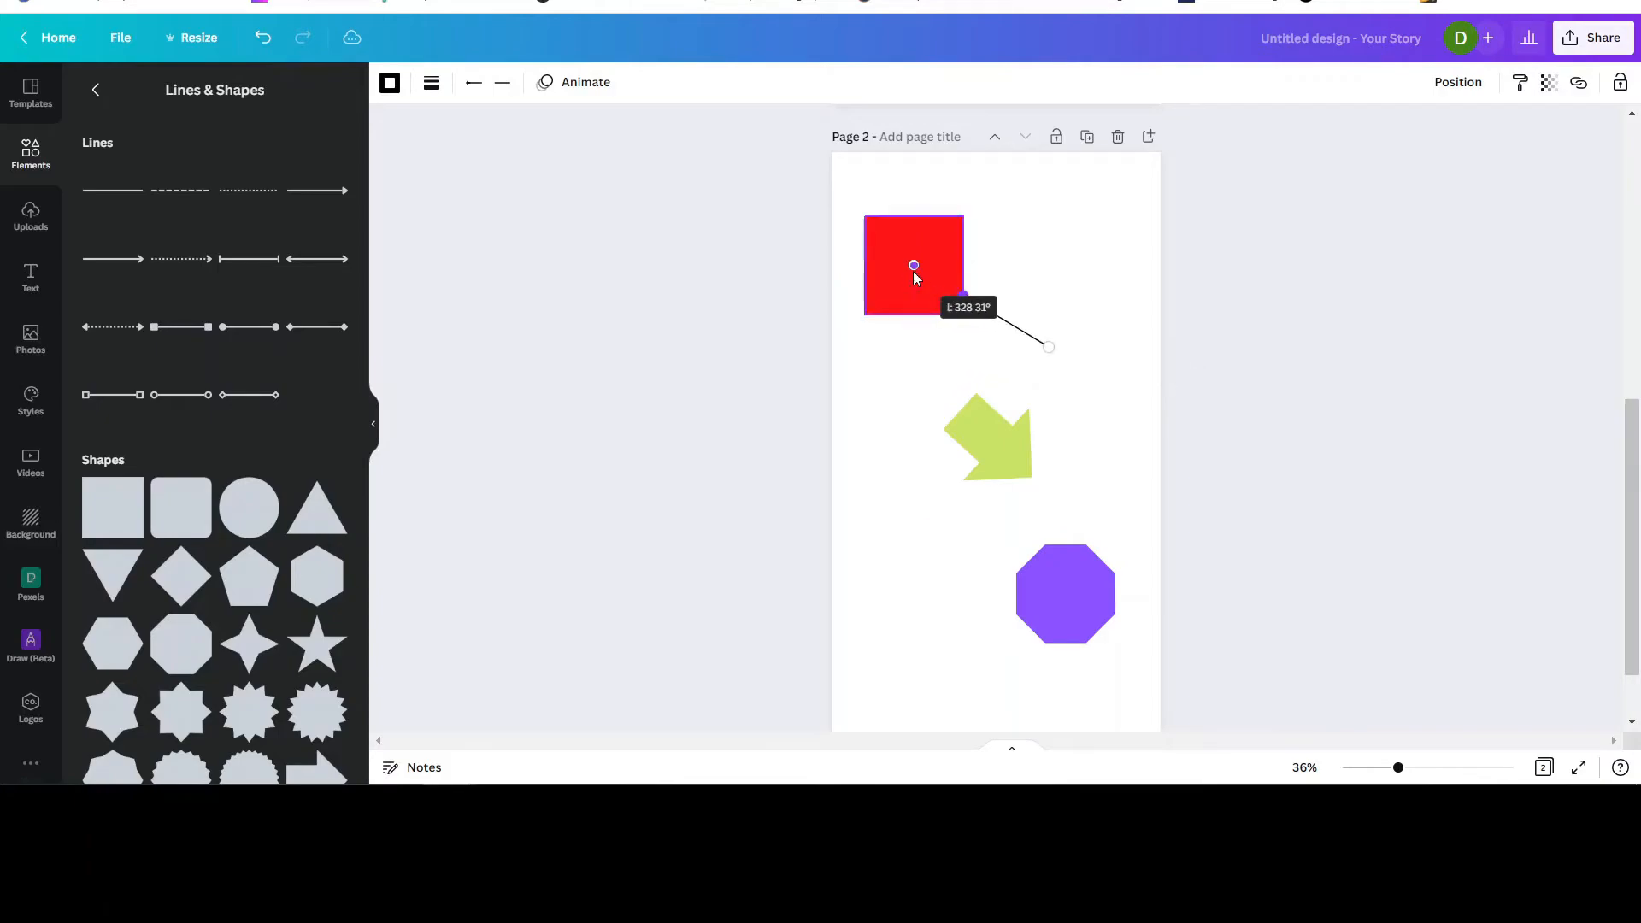
drag(1045, 344, 962, 412)
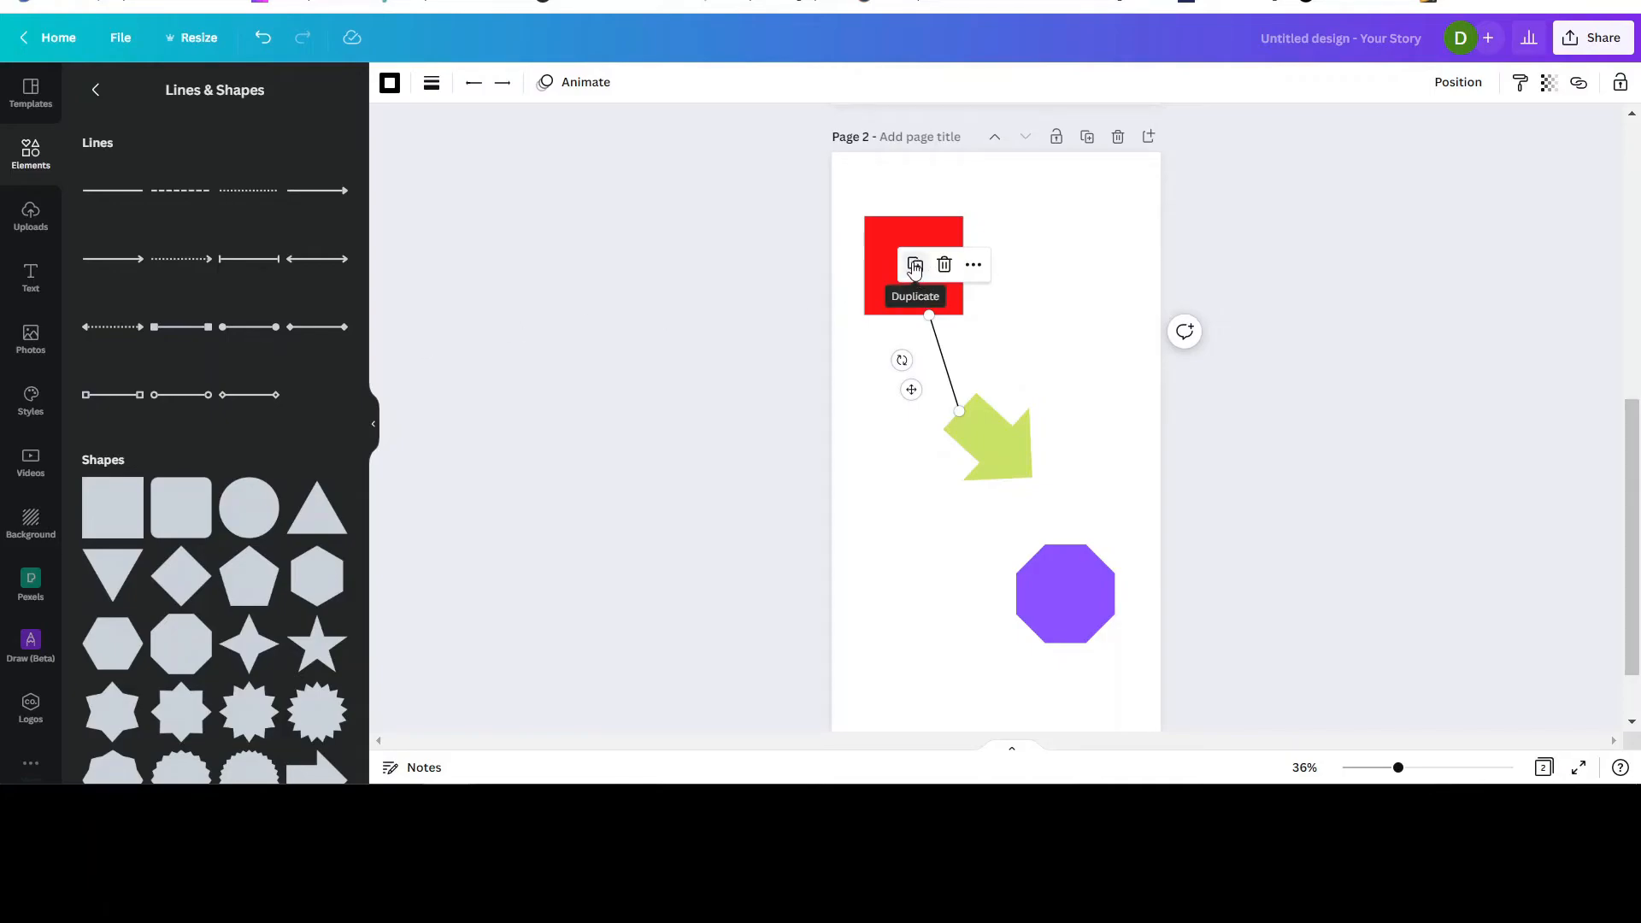
Duplicate the connecting line and attach the copy's ends to the block arrow and the octagon
click(916, 267)
drag(916, 394, 994, 572)
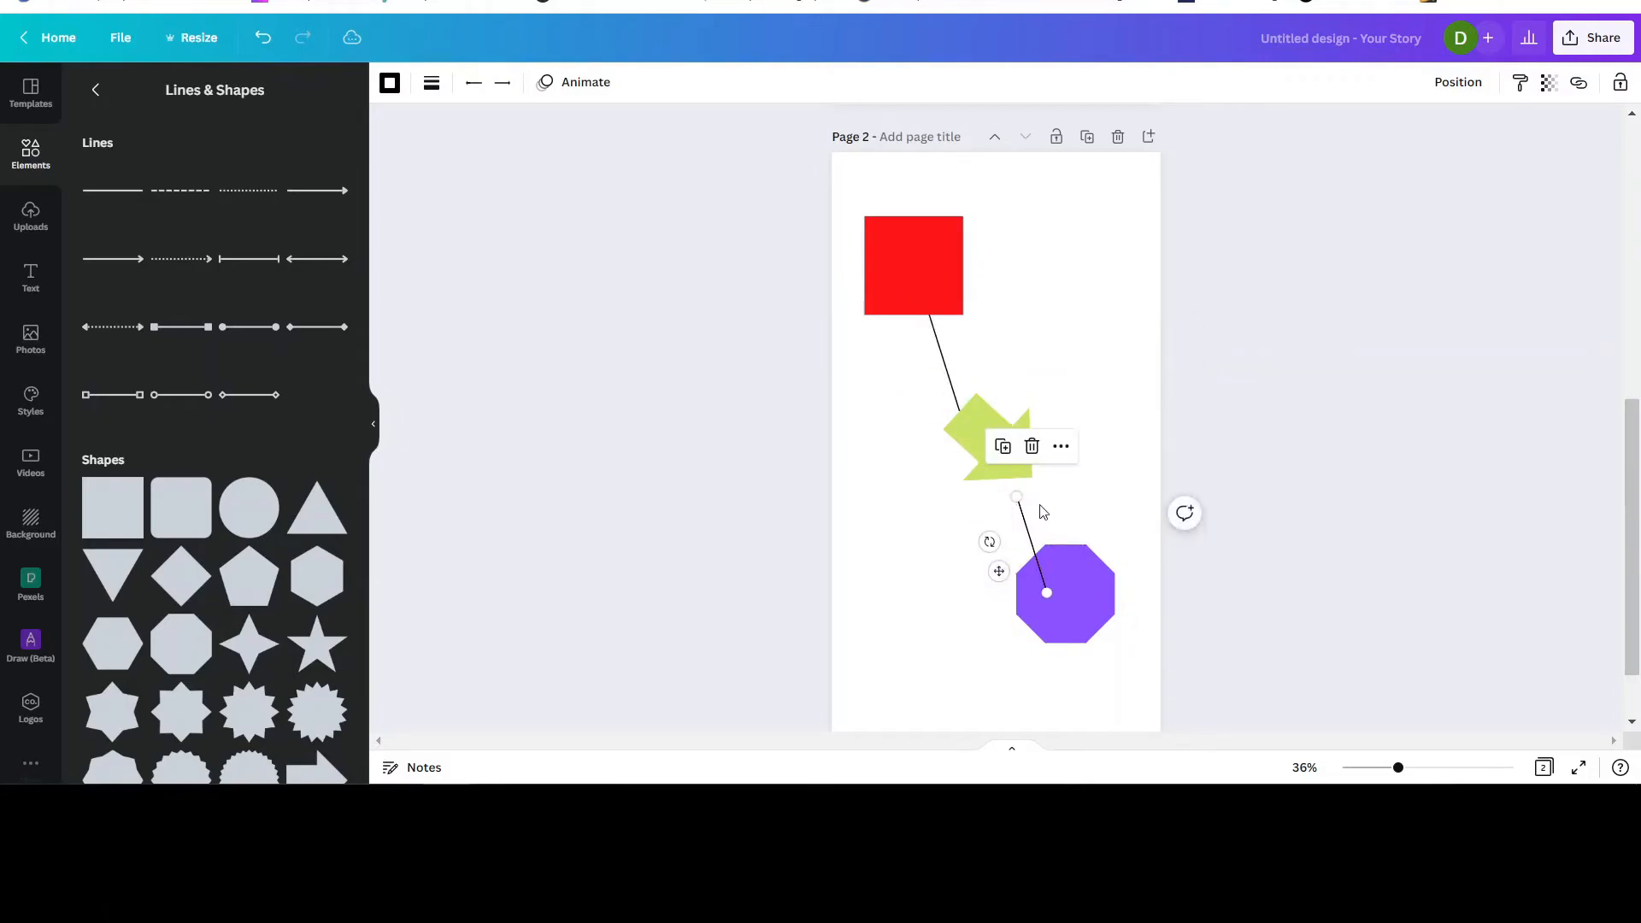
drag(1016, 497, 996, 453)
drag(1046, 590, 1062, 542)
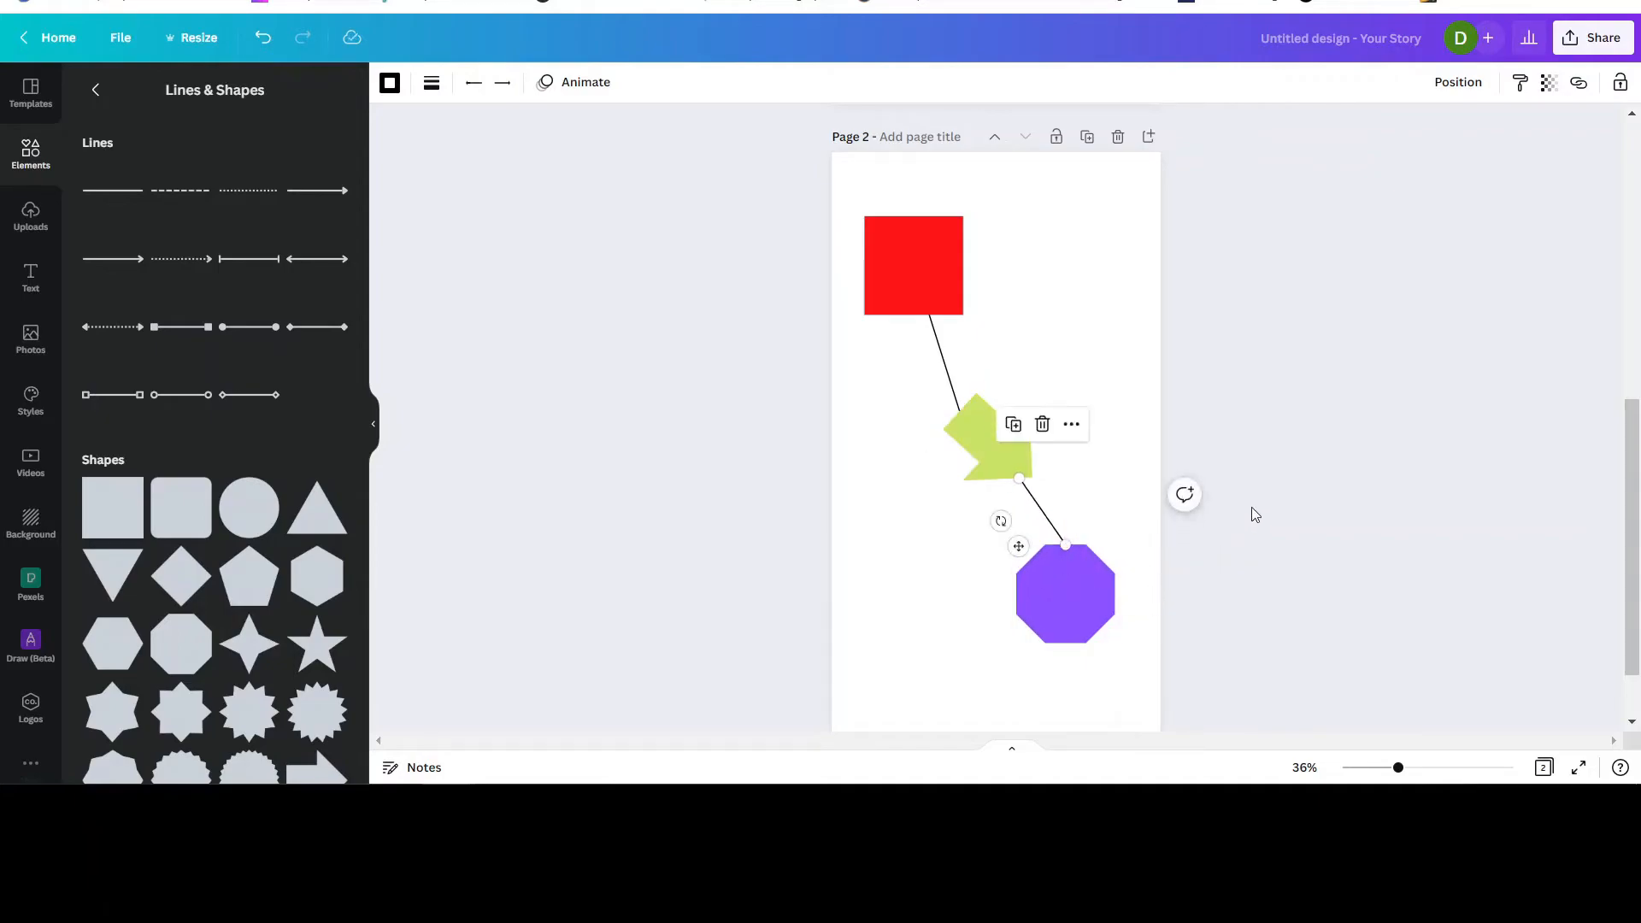
click(1084, 336)
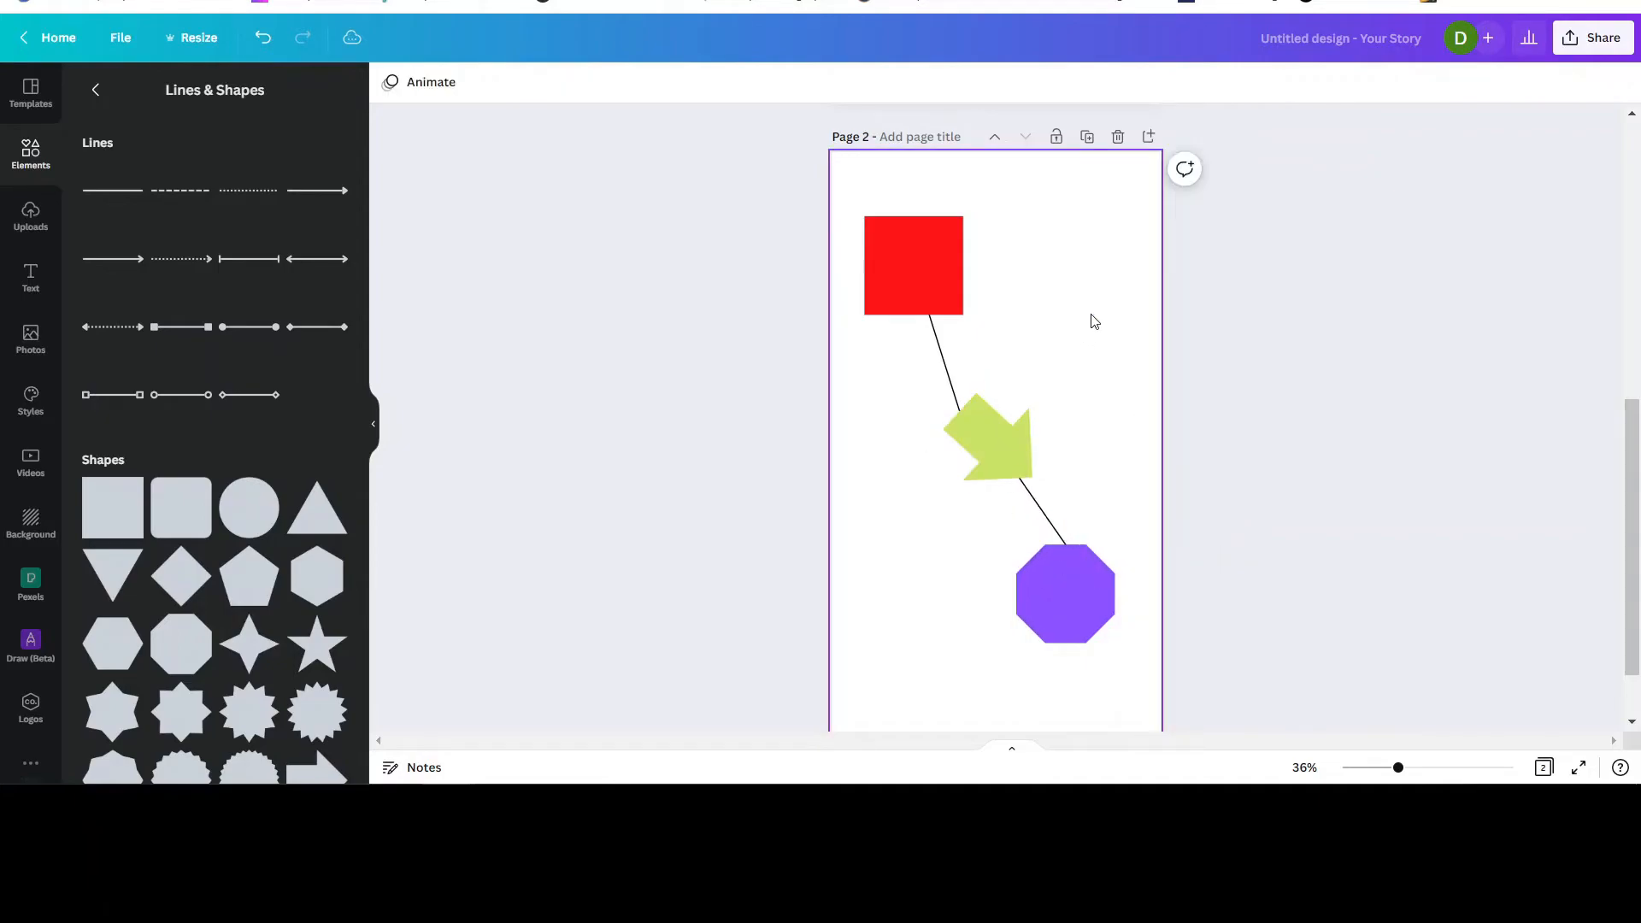
Thicken the line between the square and the block arrow, and move the arrow down-left and the octagon slightly down
click(936, 349)
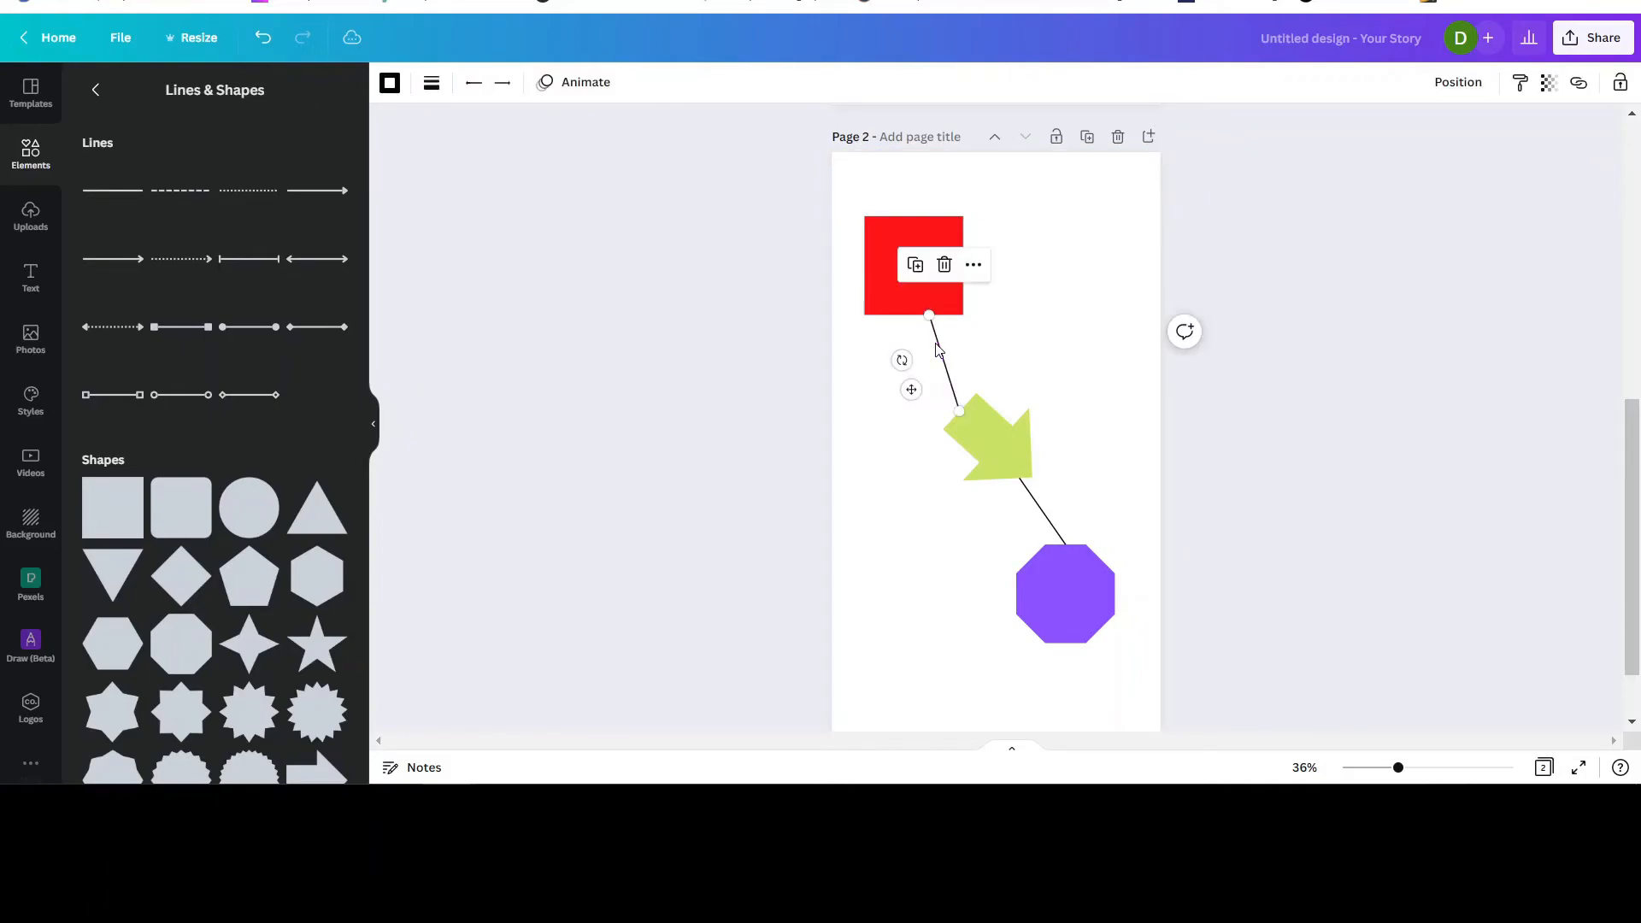
click(432, 84)
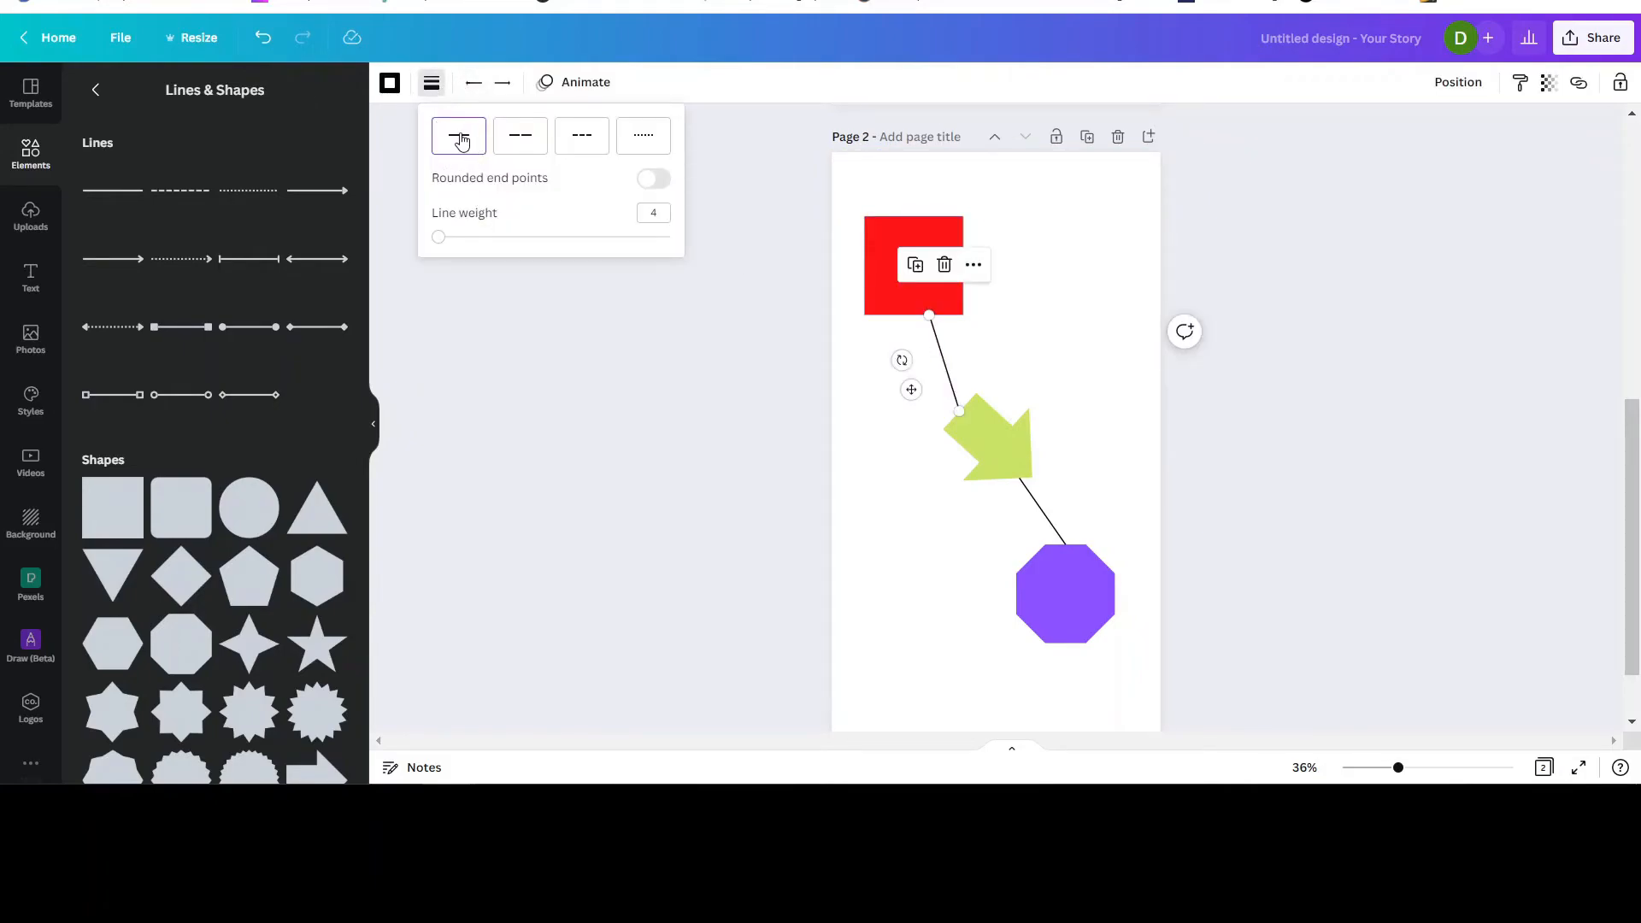
mouse_move(439, 239)
mouse_down()
mouse_move(484, 240)
mouse_move(455, 241)
mouse_up()
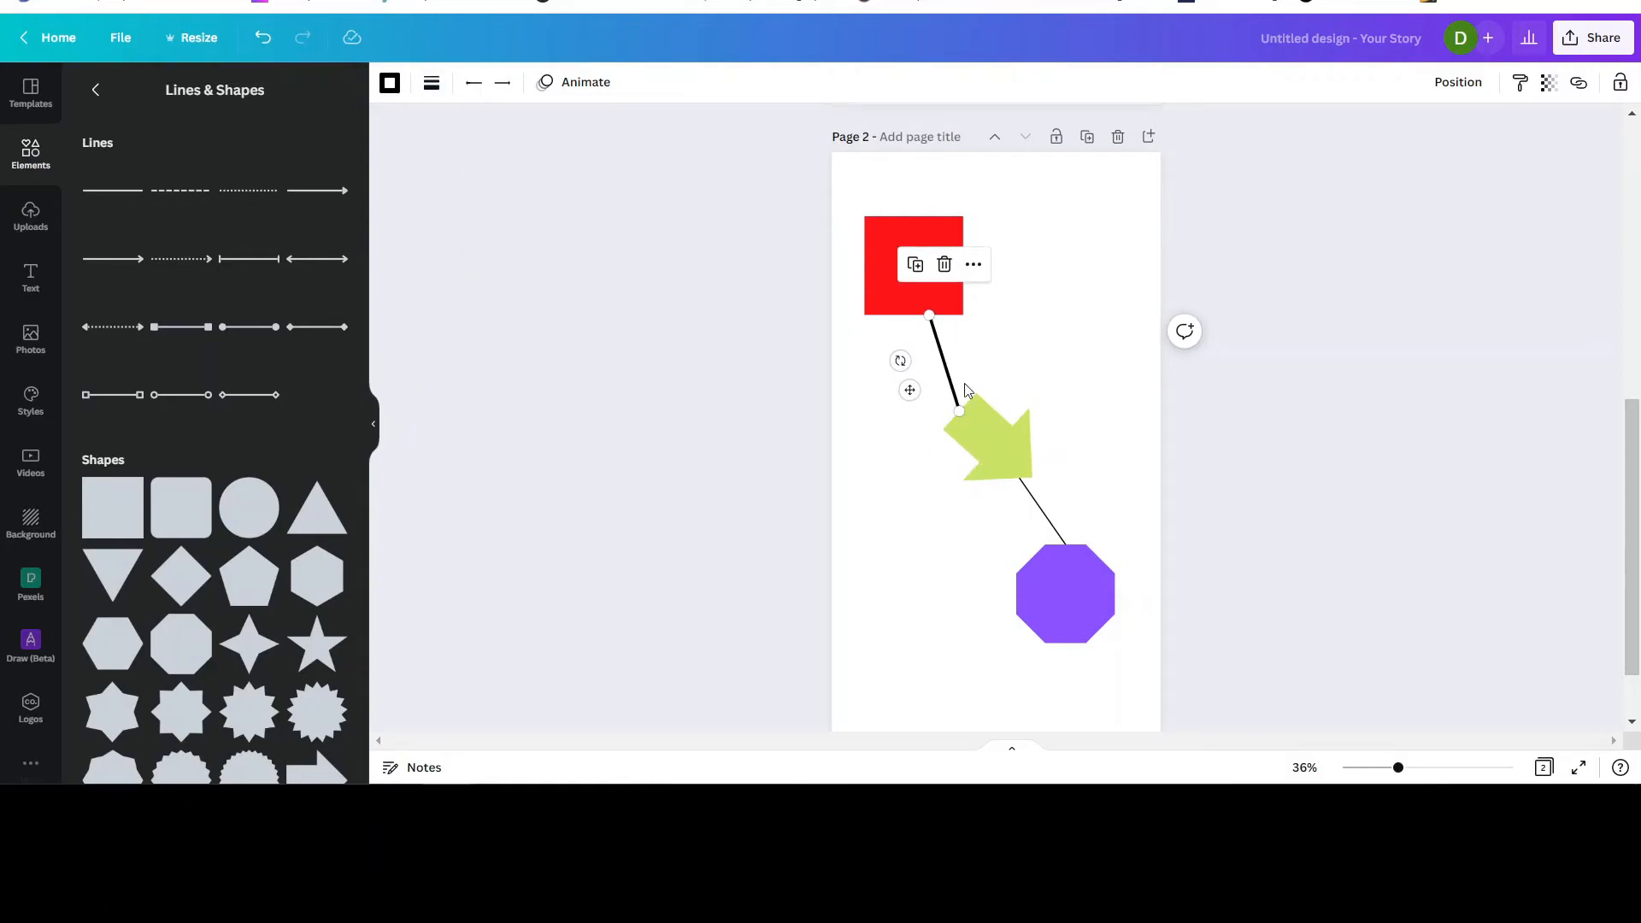
drag(977, 465, 908, 533)
drag(1080, 595, 1070, 636)
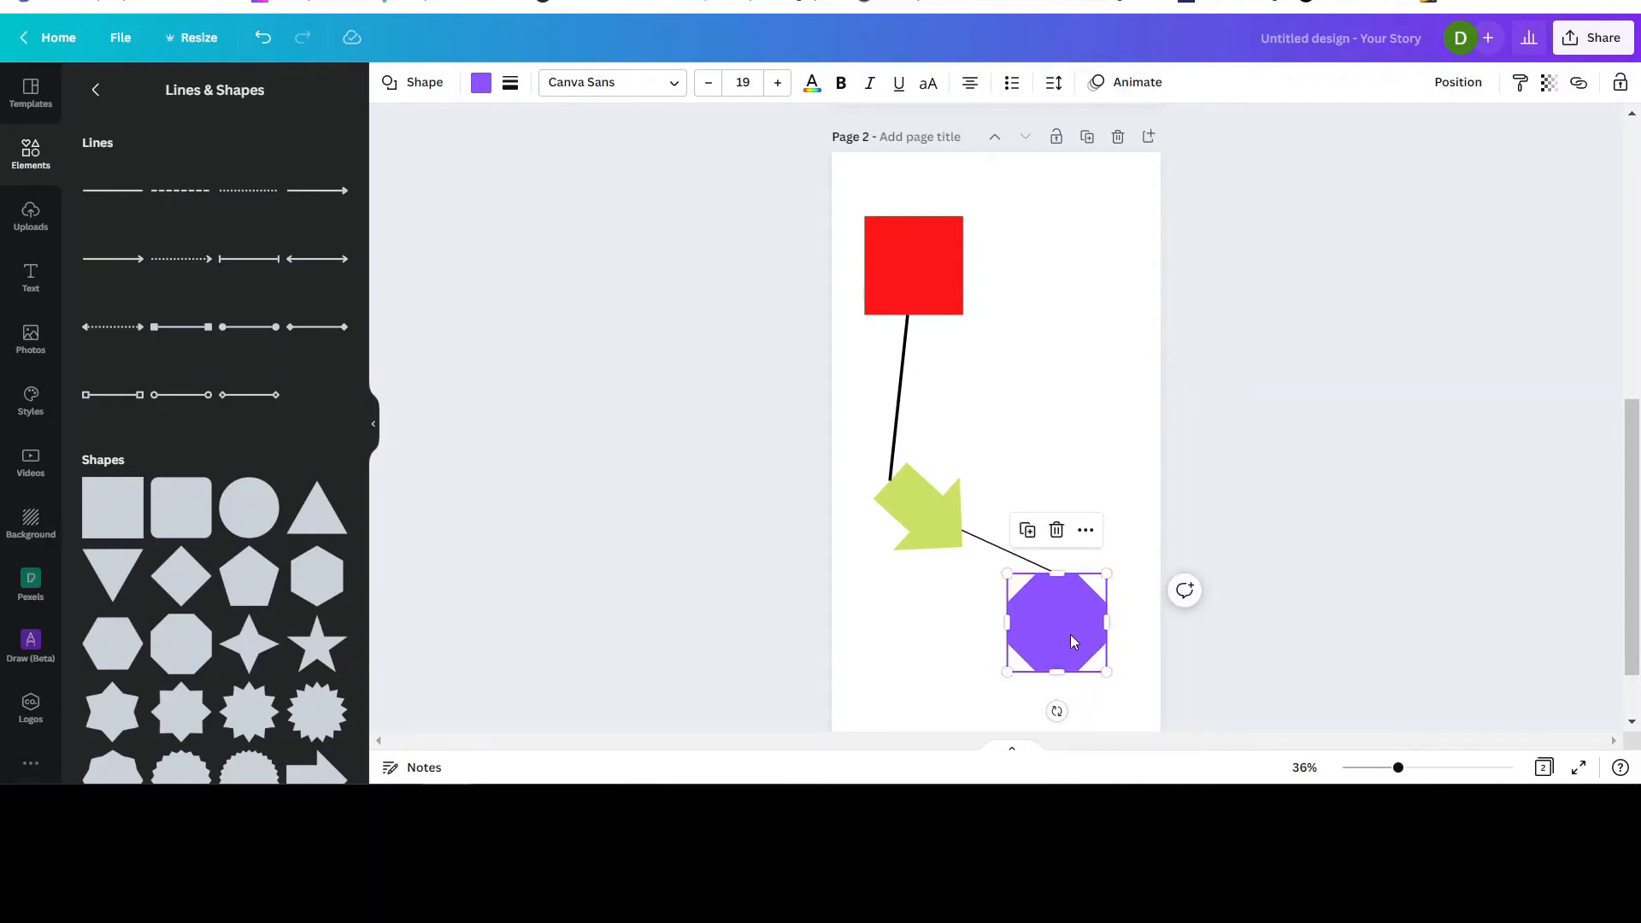
Give the red square a solid black border with a weight of 15
click(949, 253)
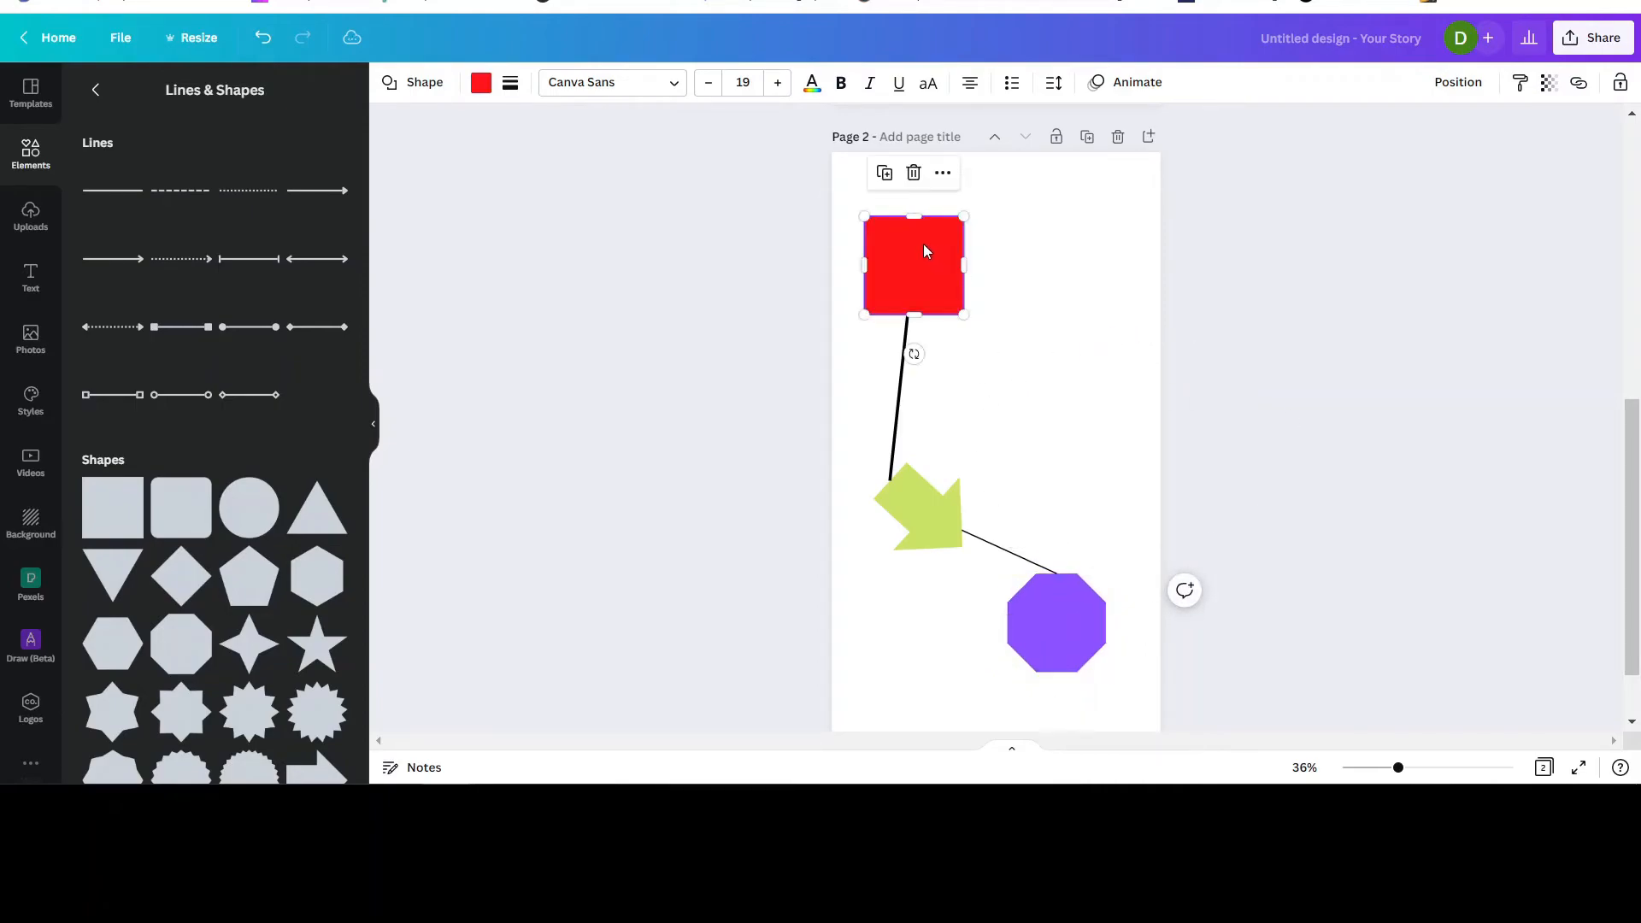
click(510, 89)
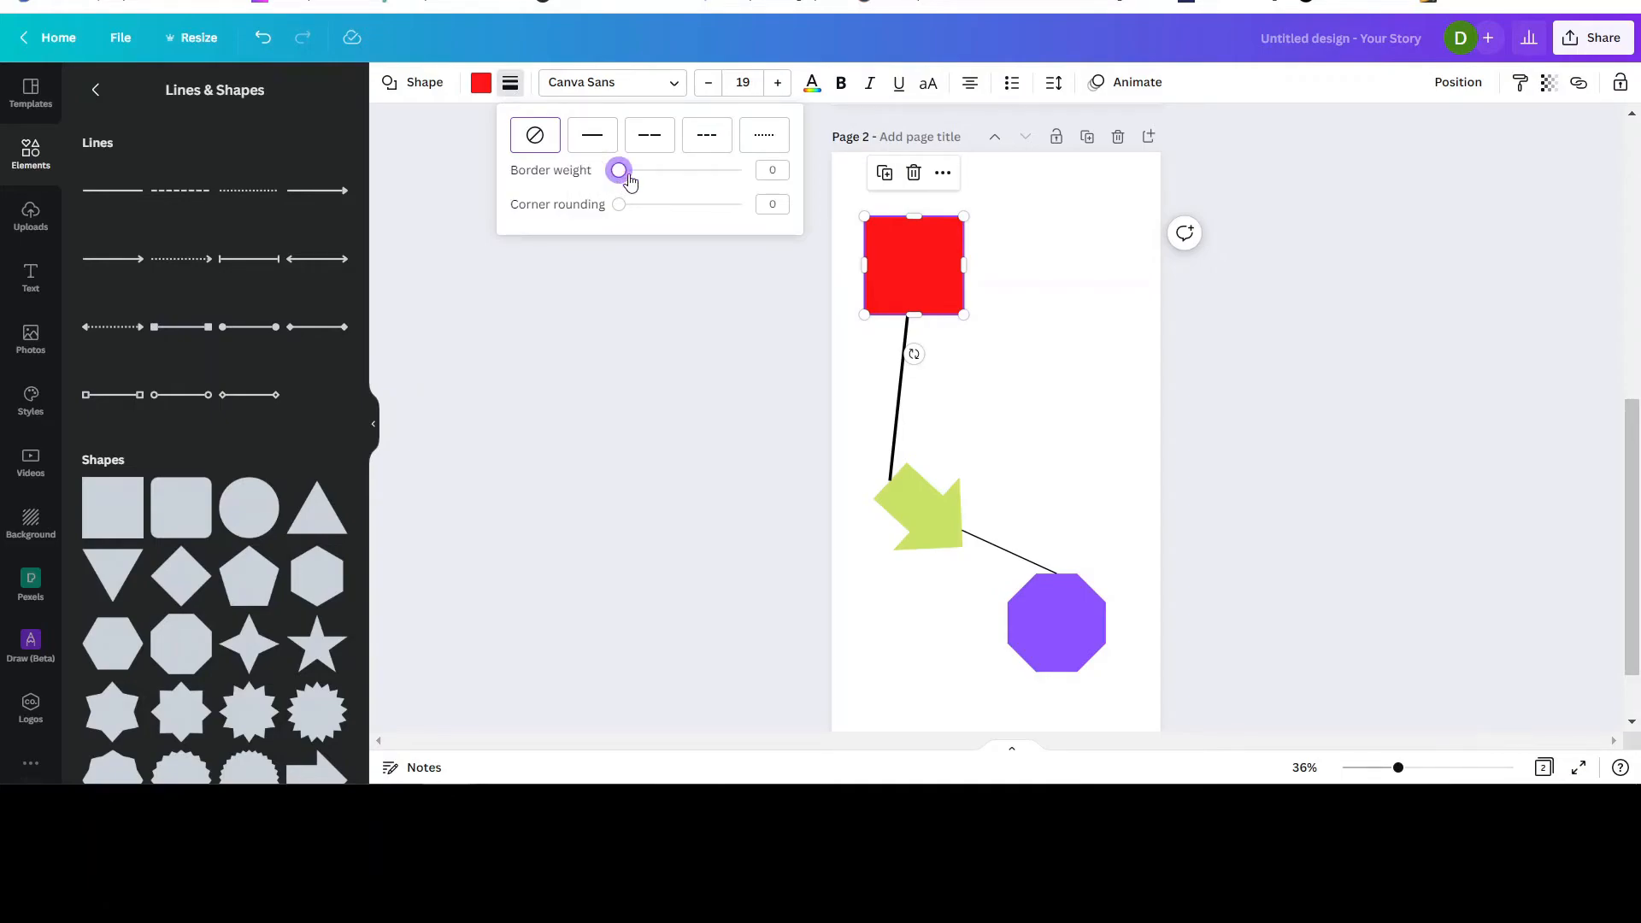
drag(621, 170, 646, 171)
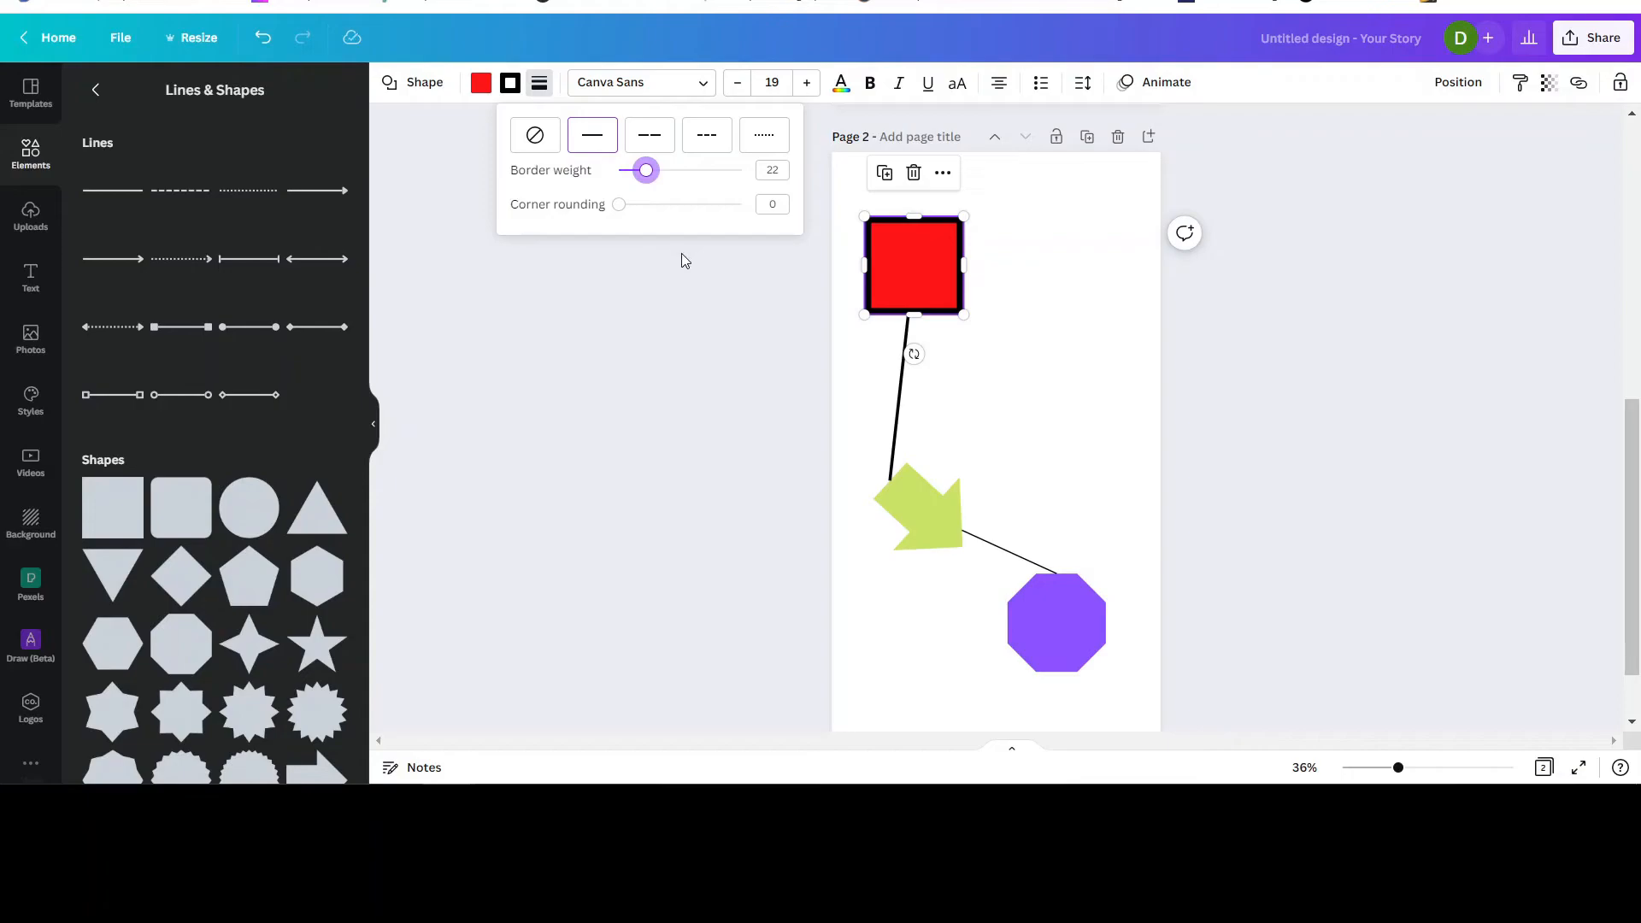
drag(646, 170, 638, 168)
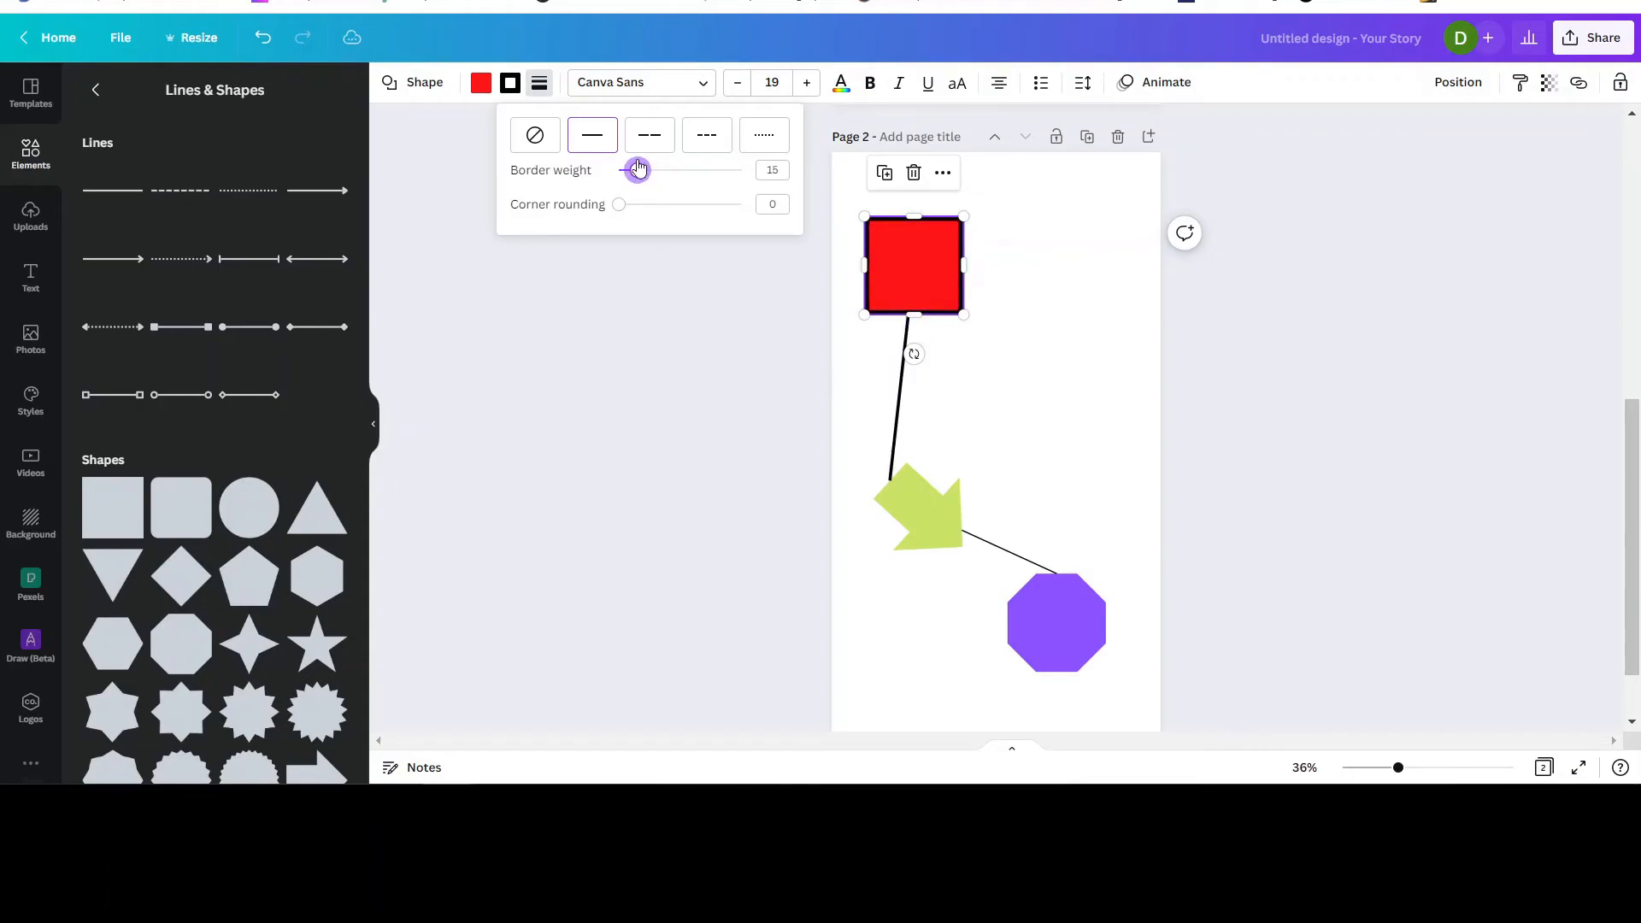
click(1068, 386)
Fill the square lime green and copy its bordered style to the block arrow and from there to the octagon
click(921, 263)
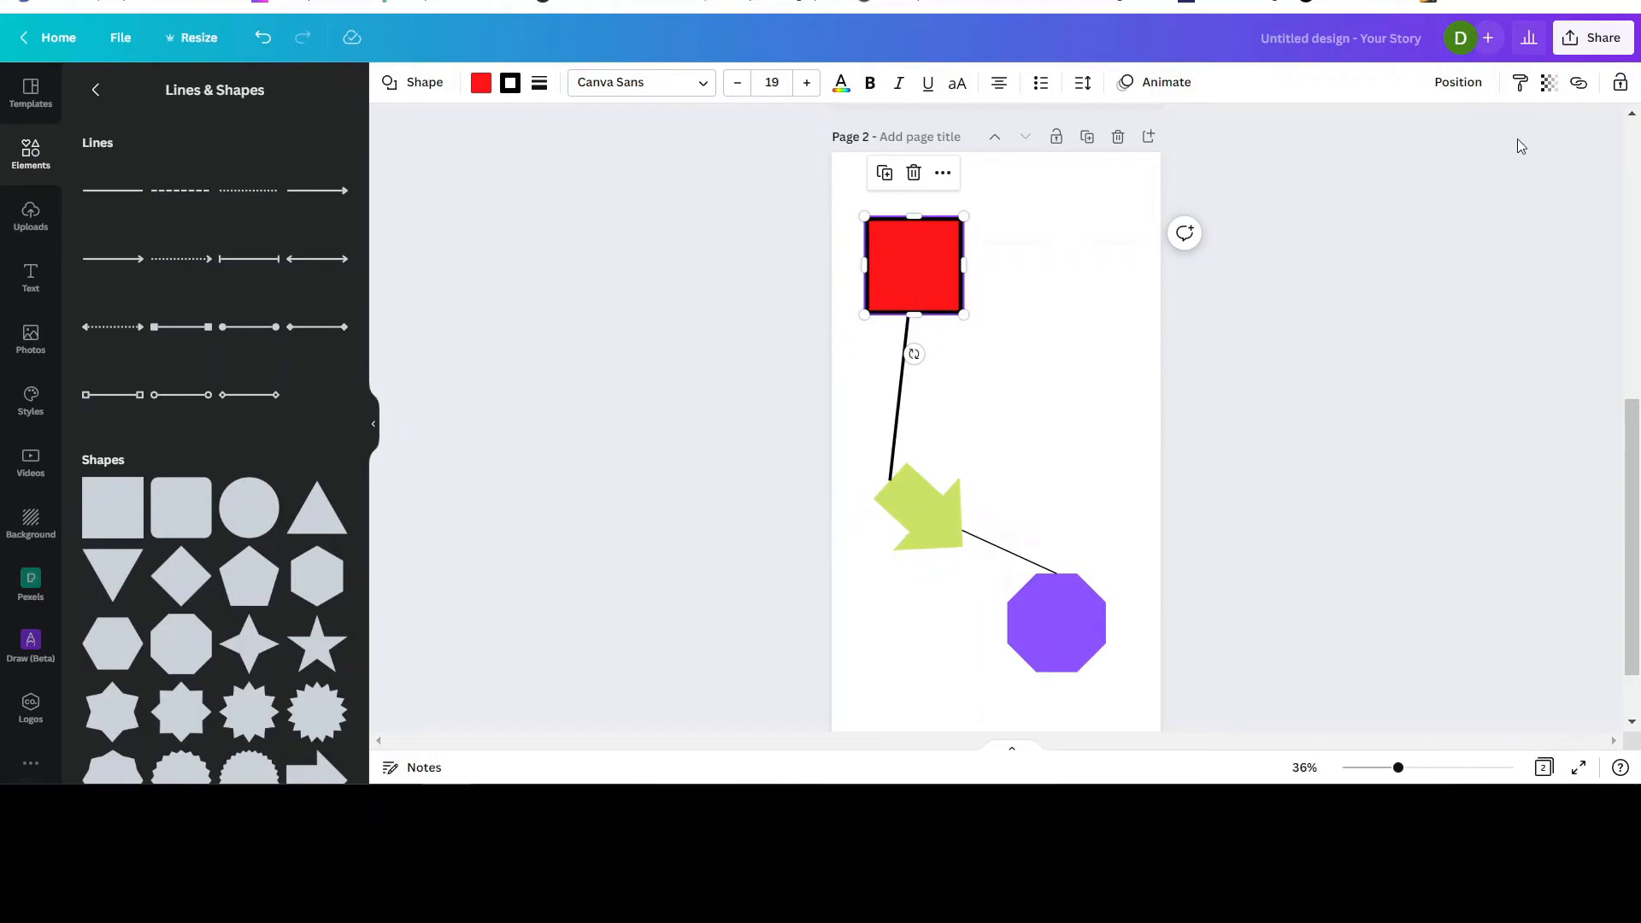
click(1520, 86)
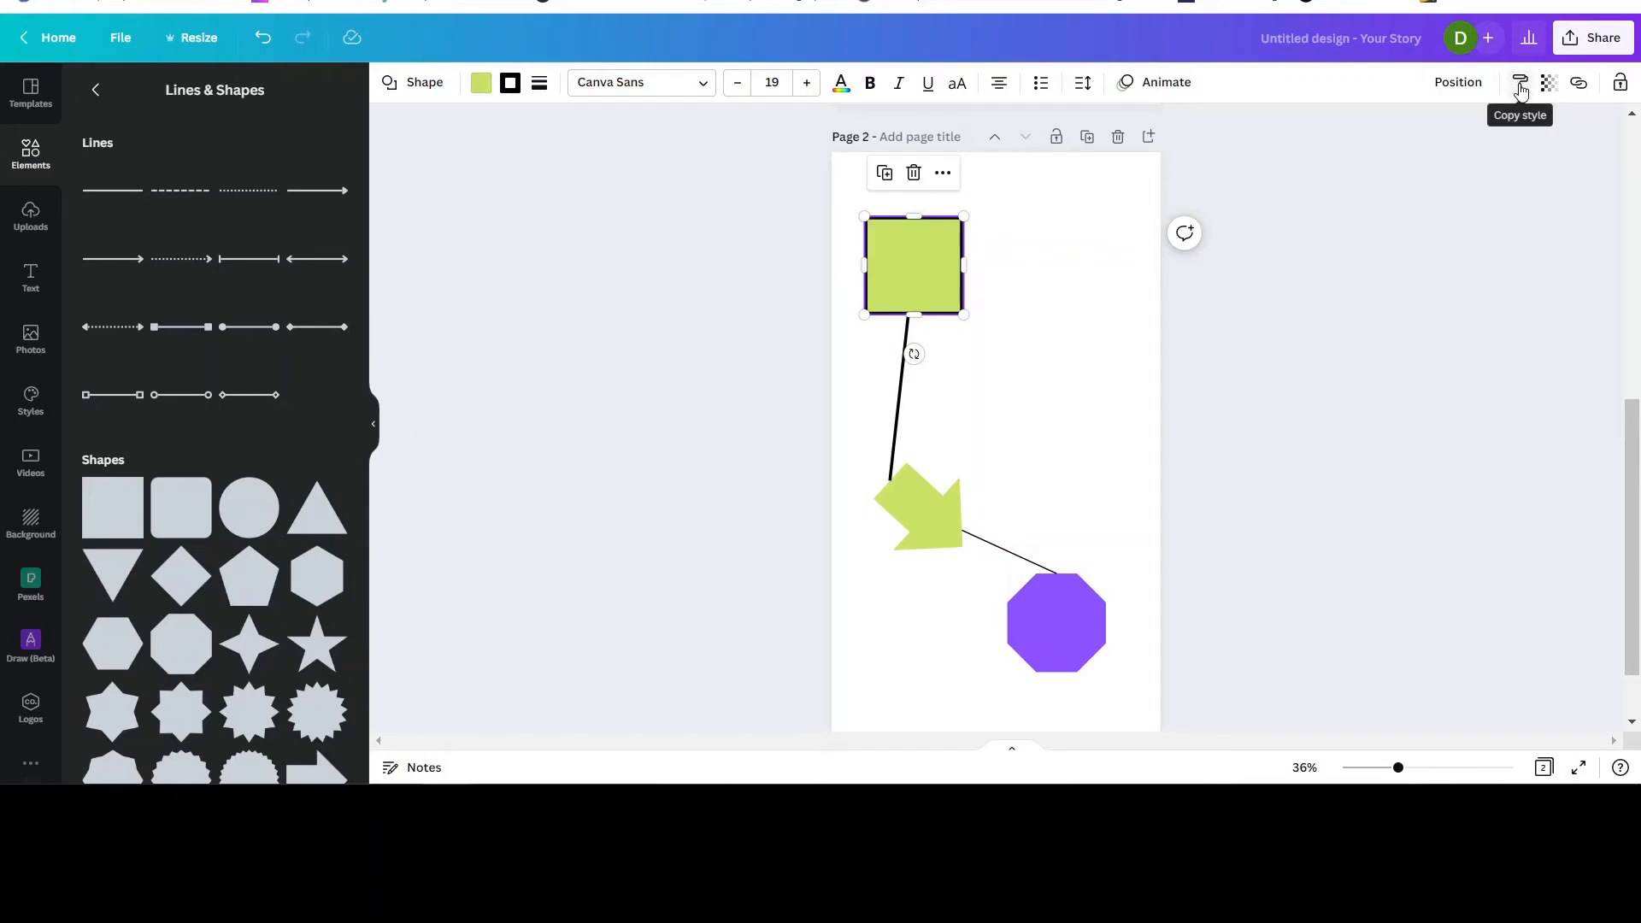
click(1518, 90)
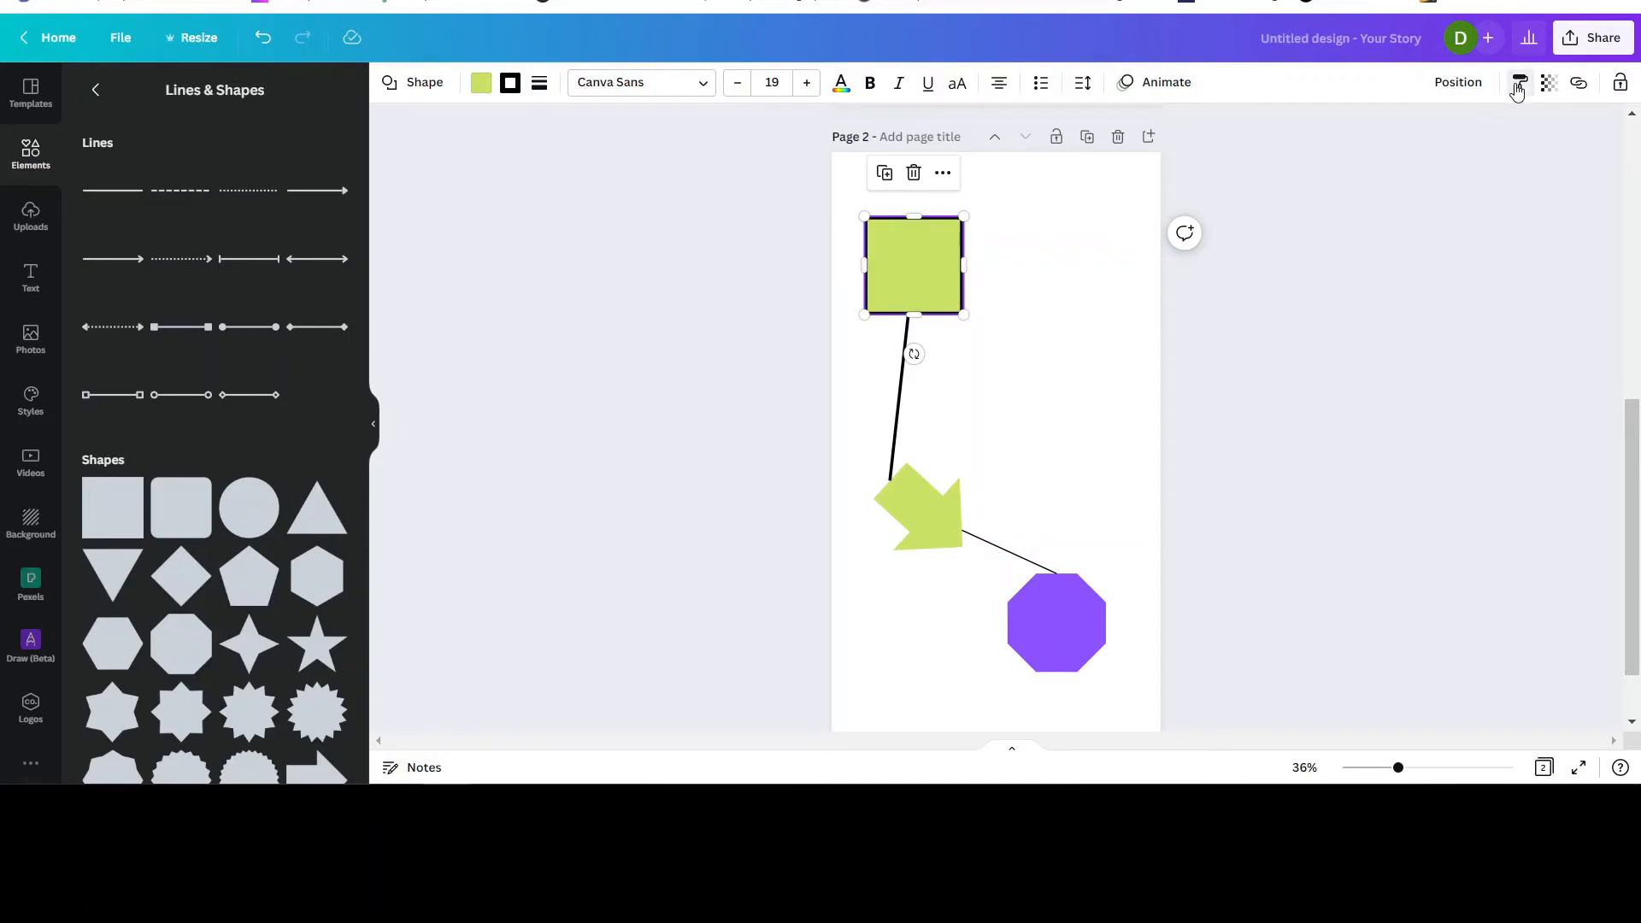
click(928, 489)
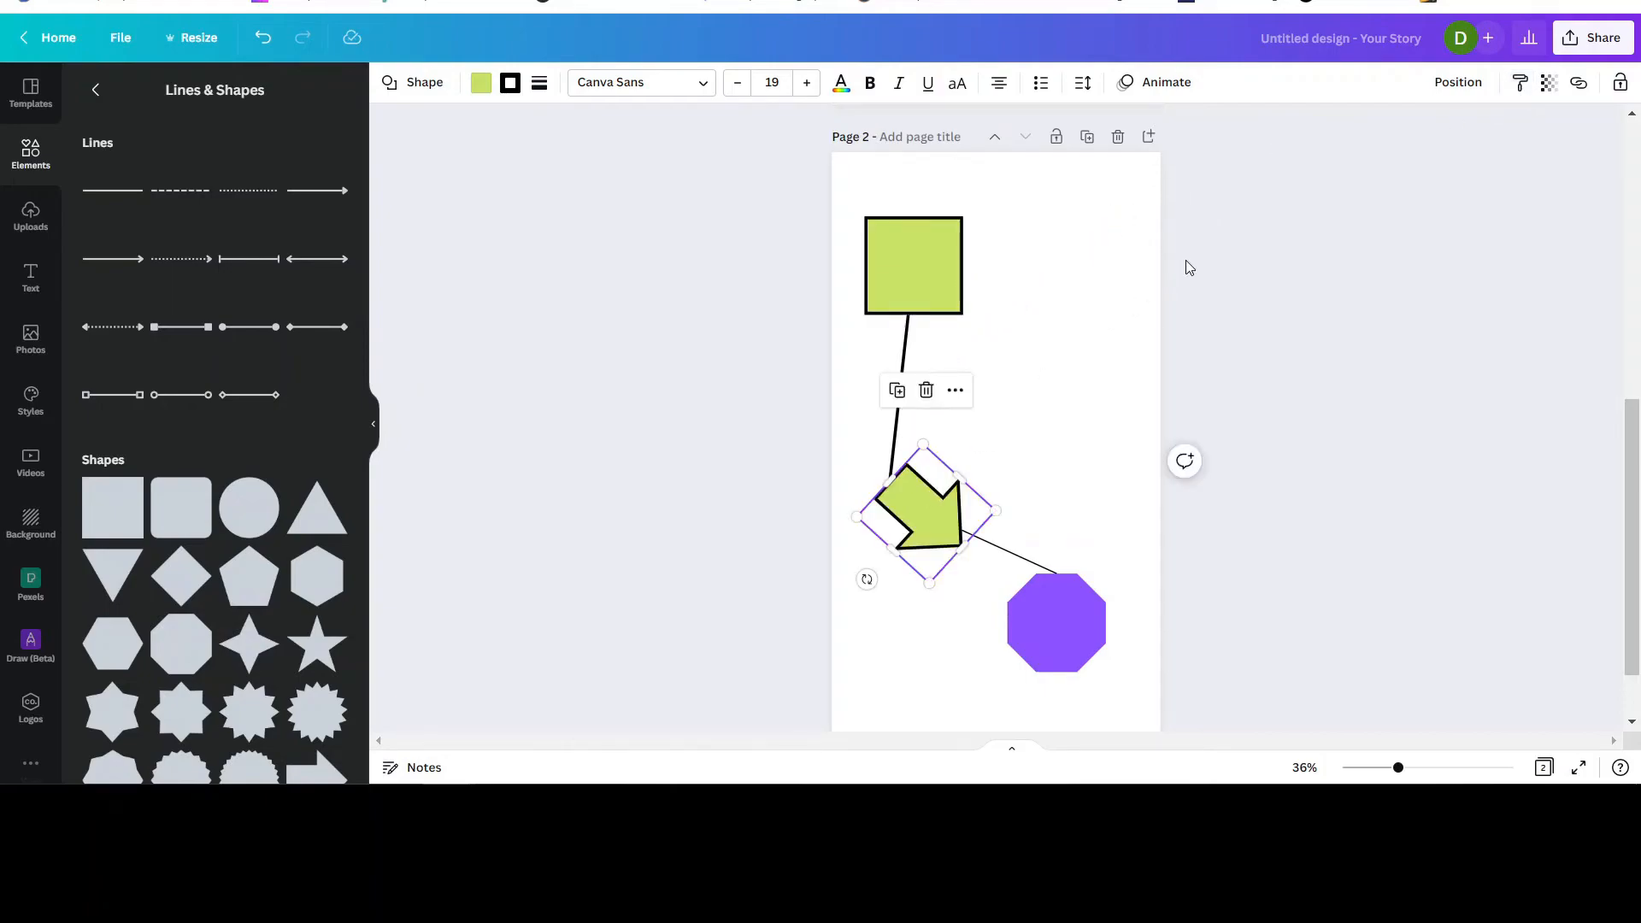
click(1520, 83)
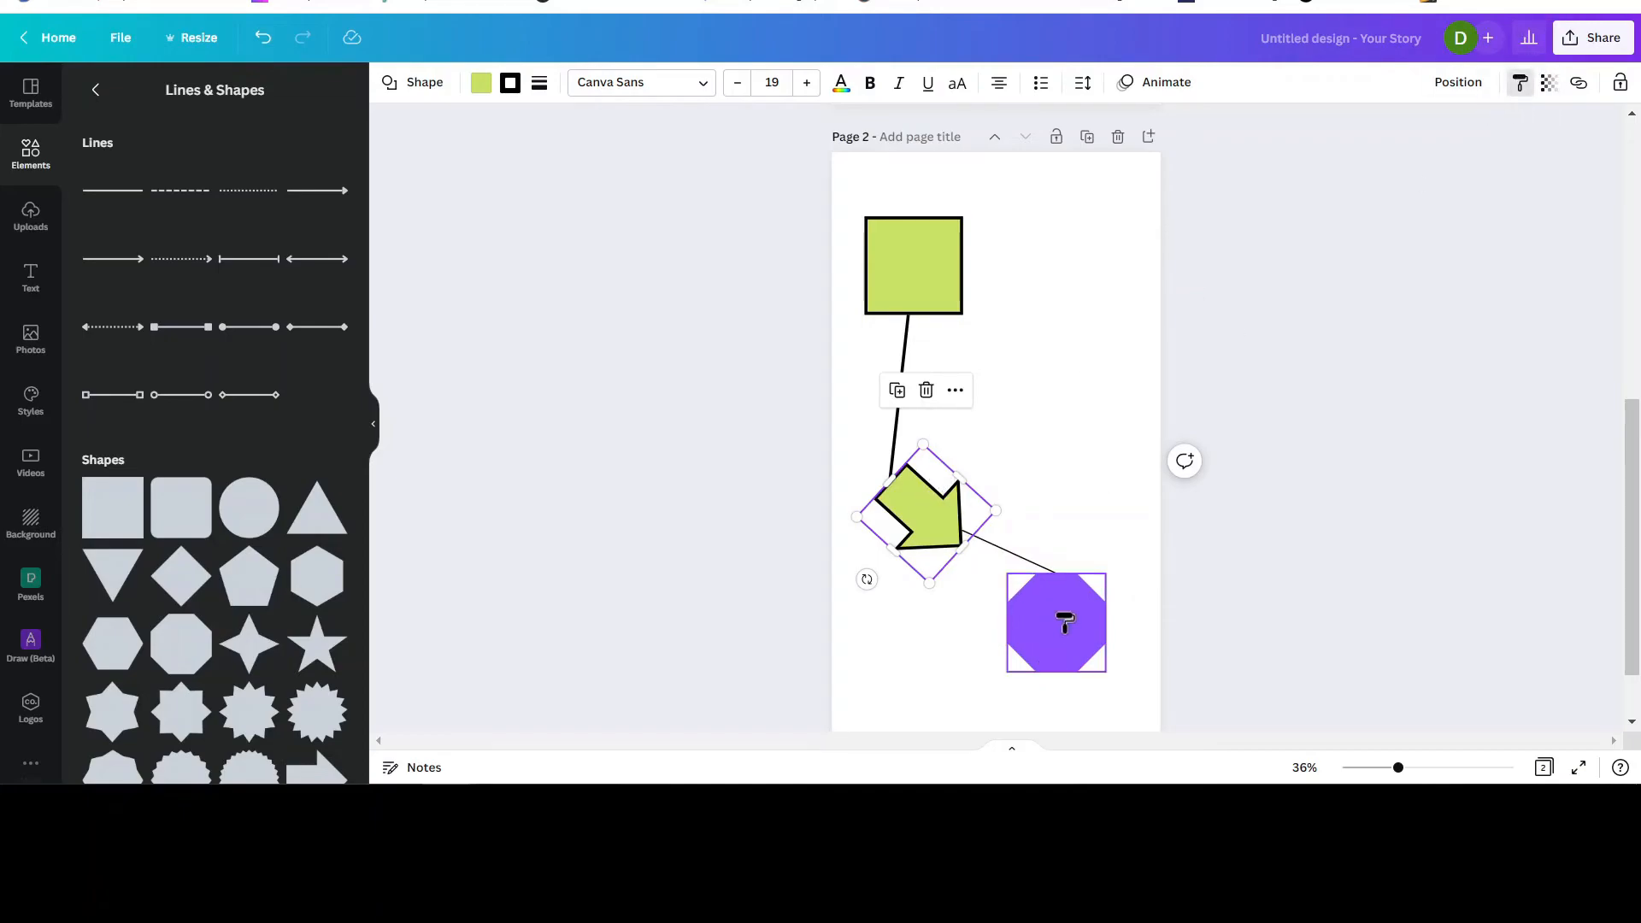
click(1065, 623)
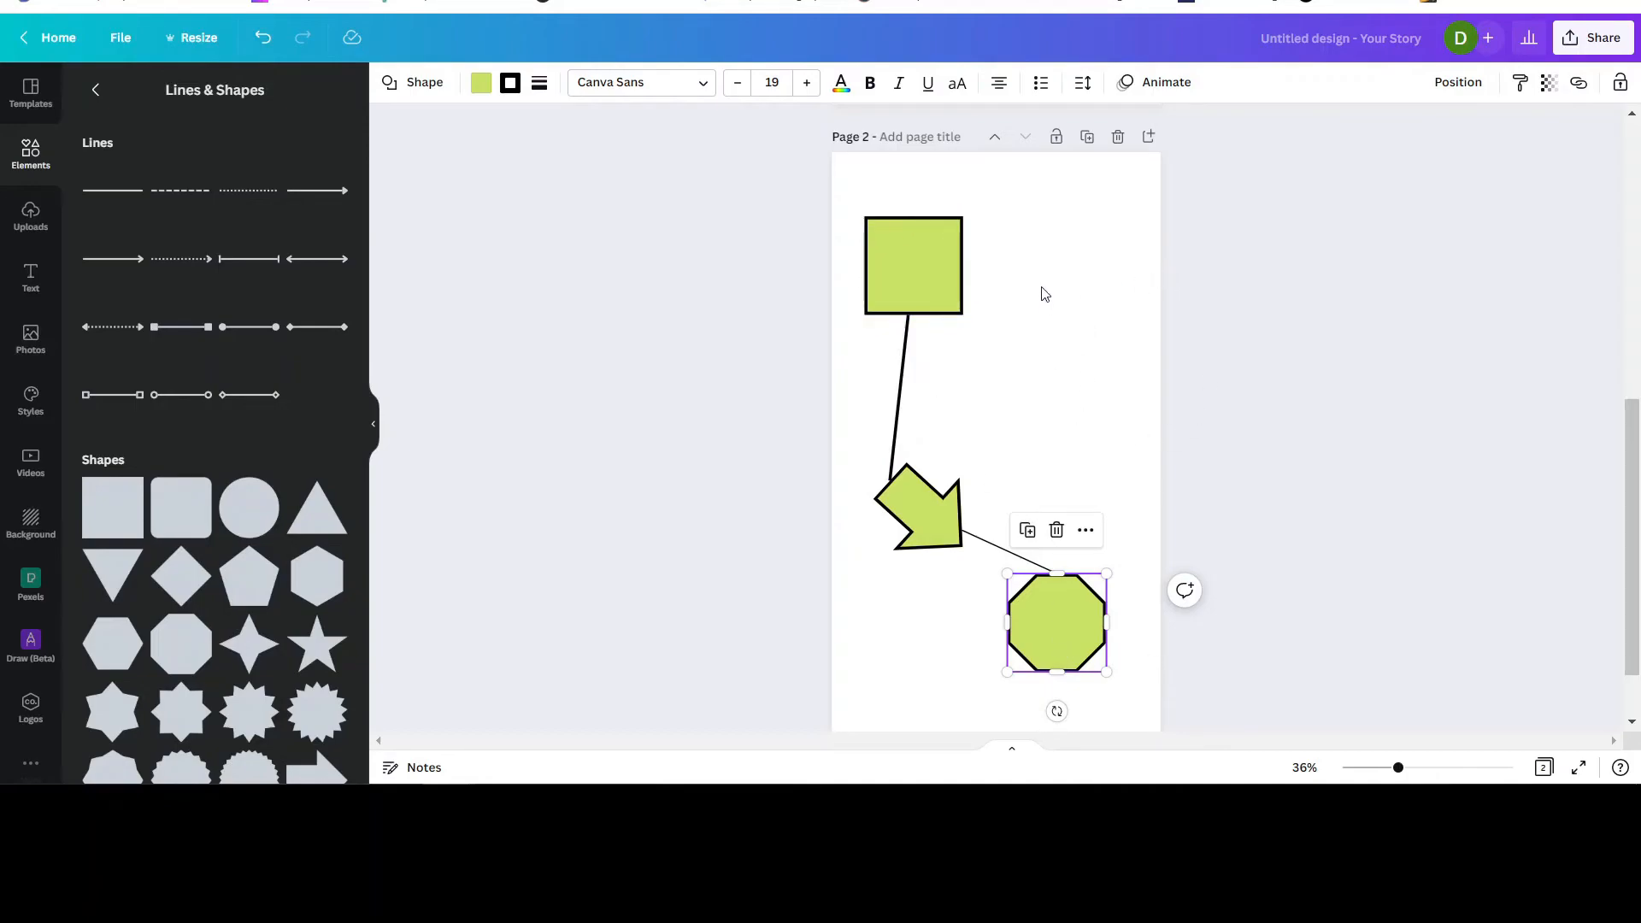
Copy the style of the thicker square-to-arrow line onto the line between the block arrow and the octagon
click(1090, 250)
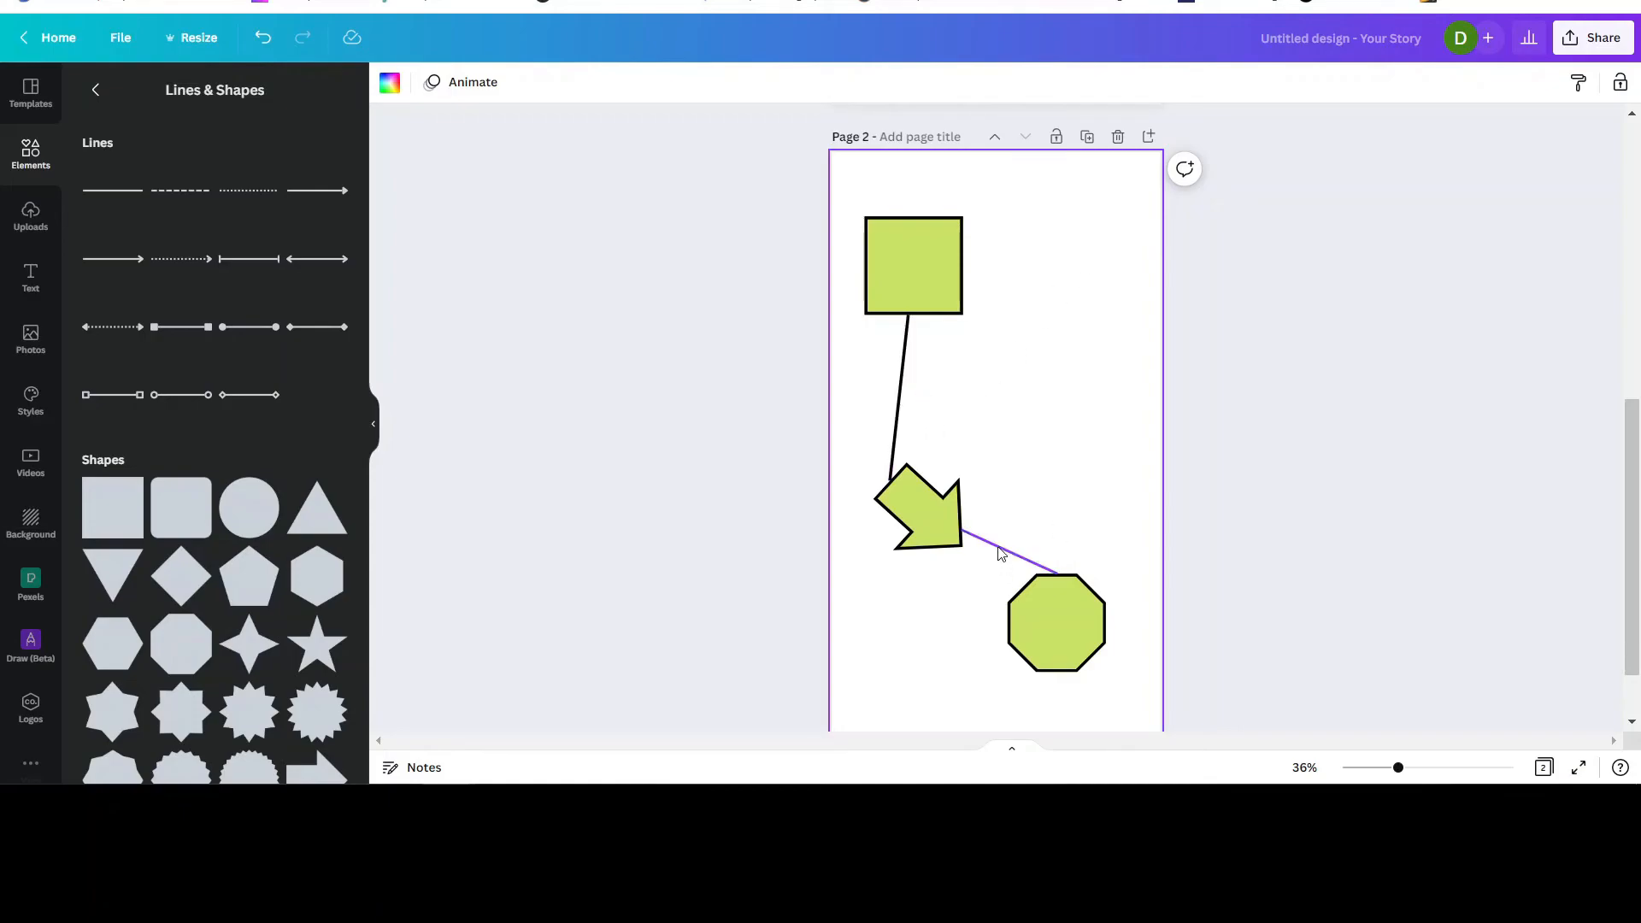
click(900, 420)
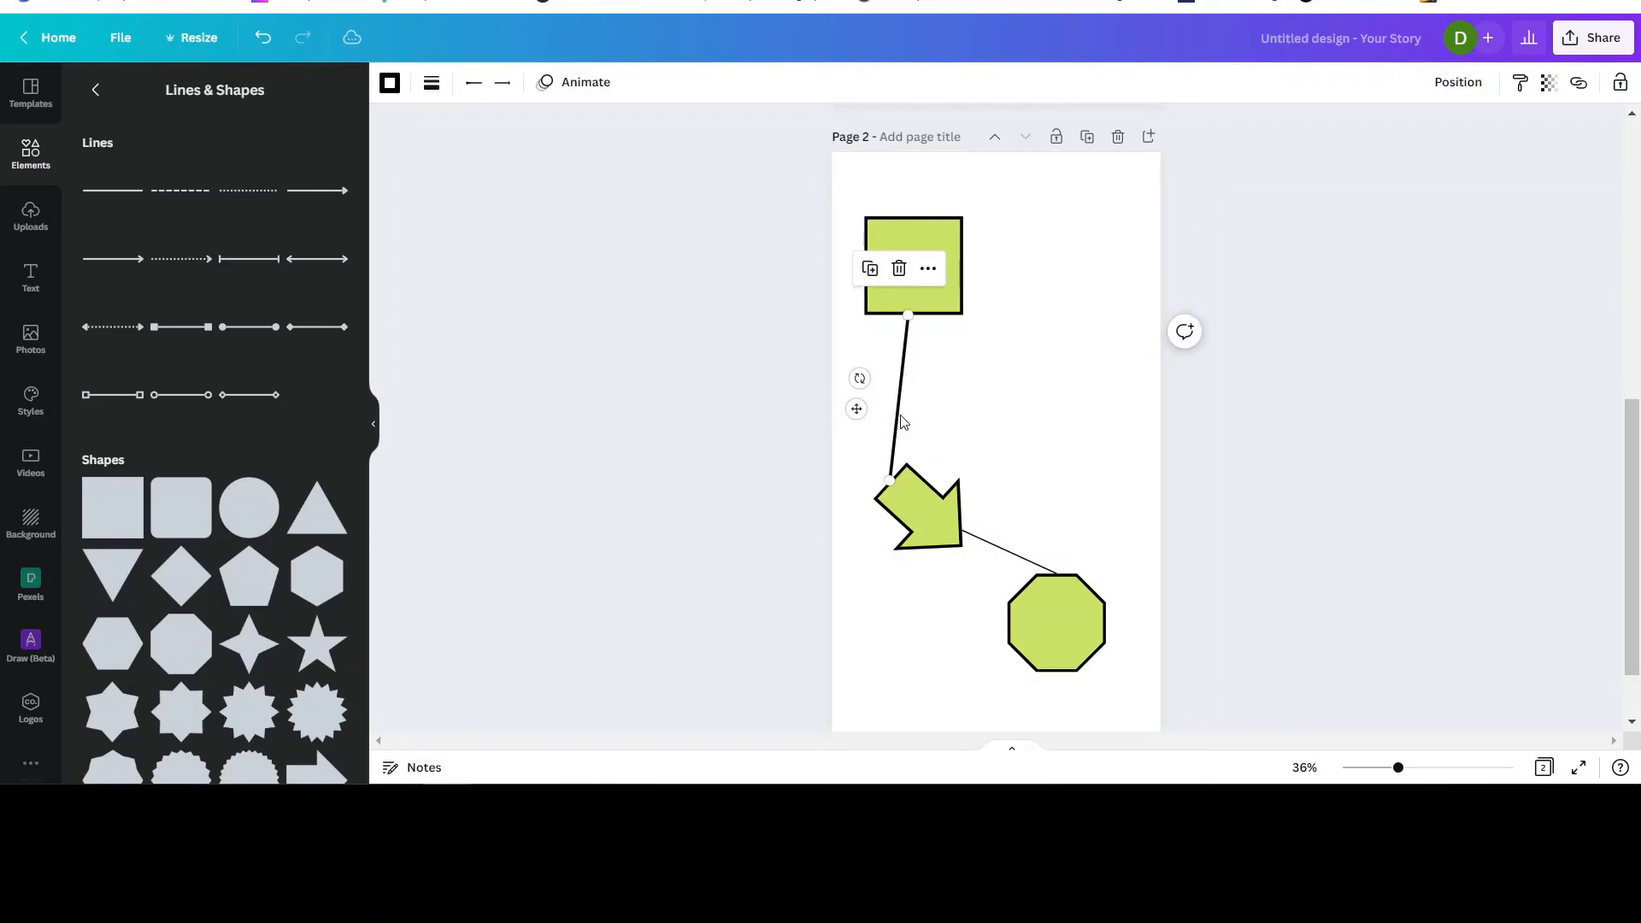
click(1518, 85)
click(1007, 557)
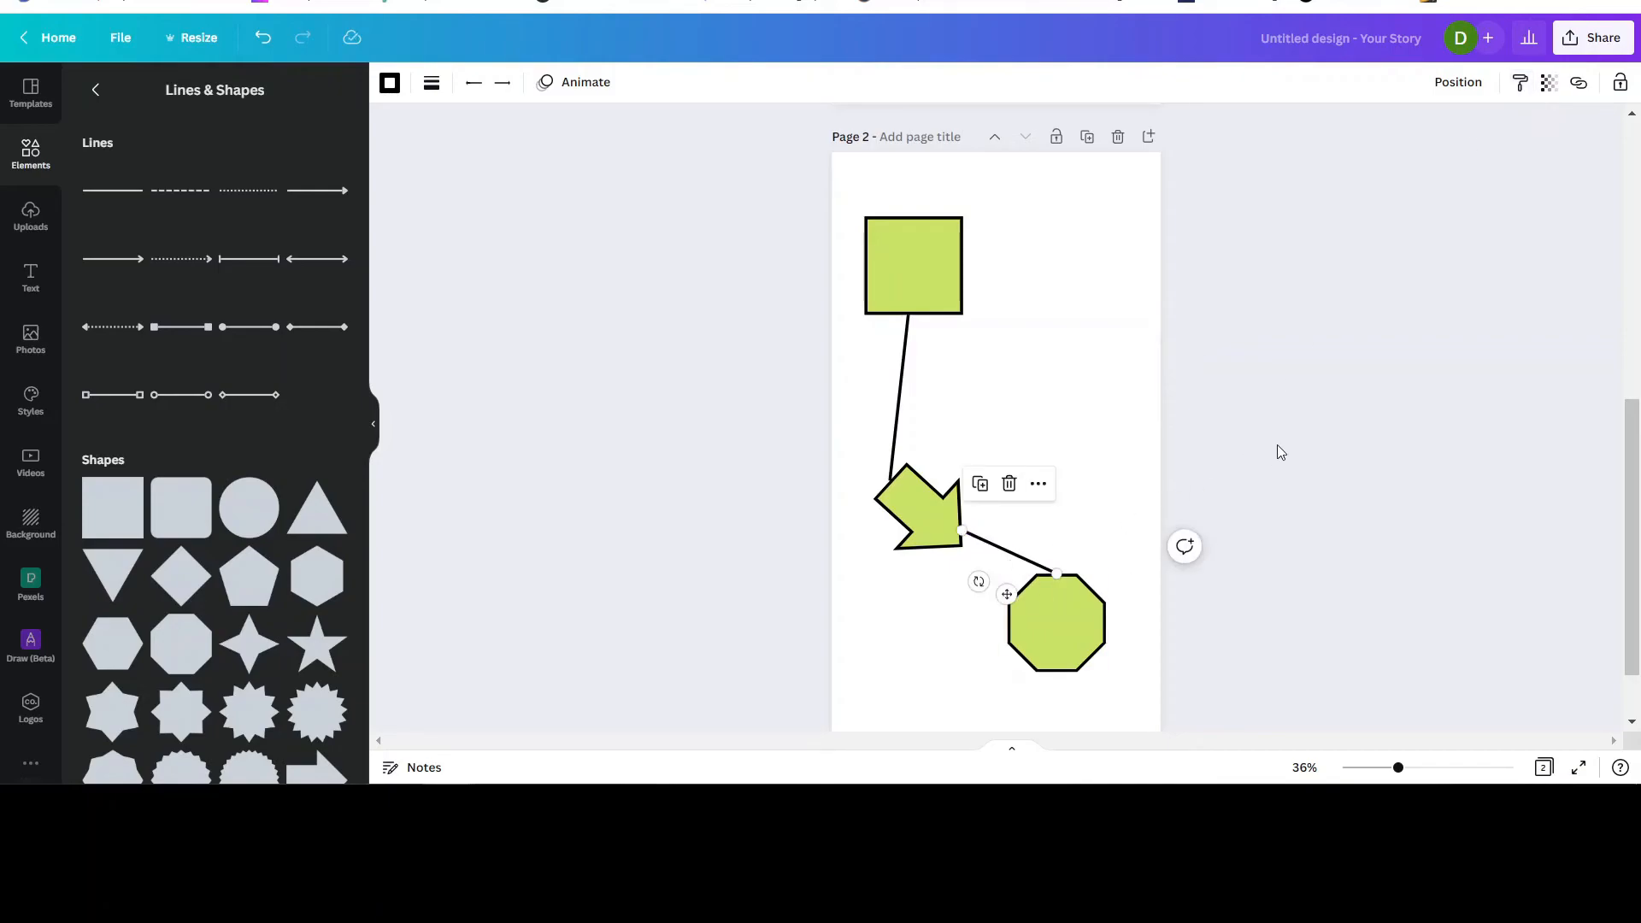
click(1114, 294)
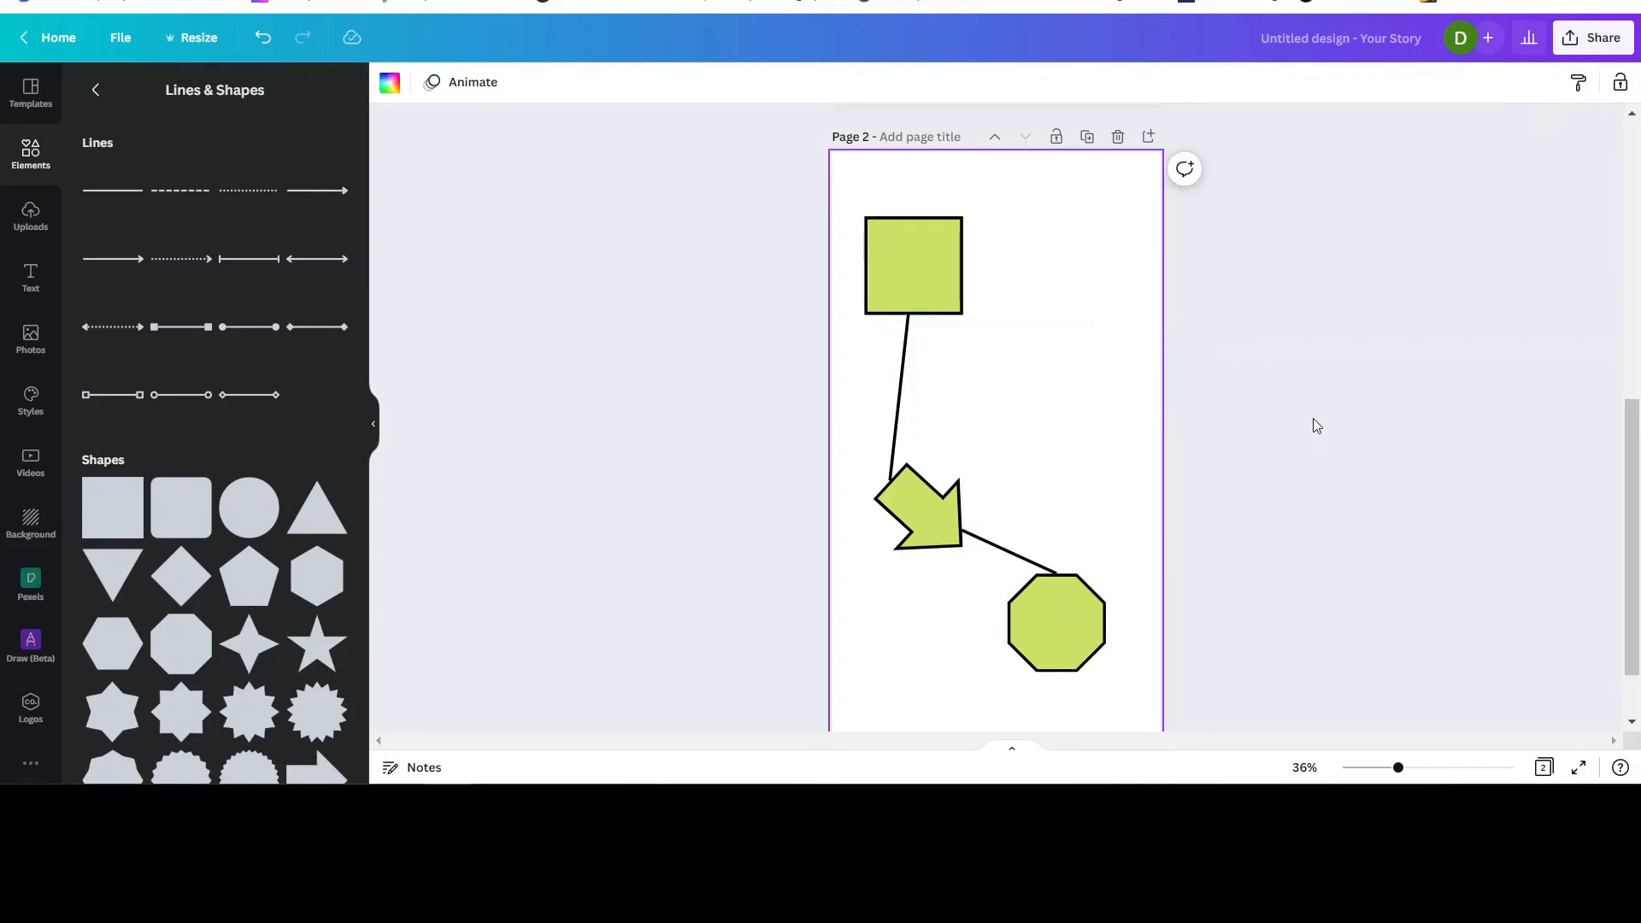
scroll(1371, 484, up, 10)
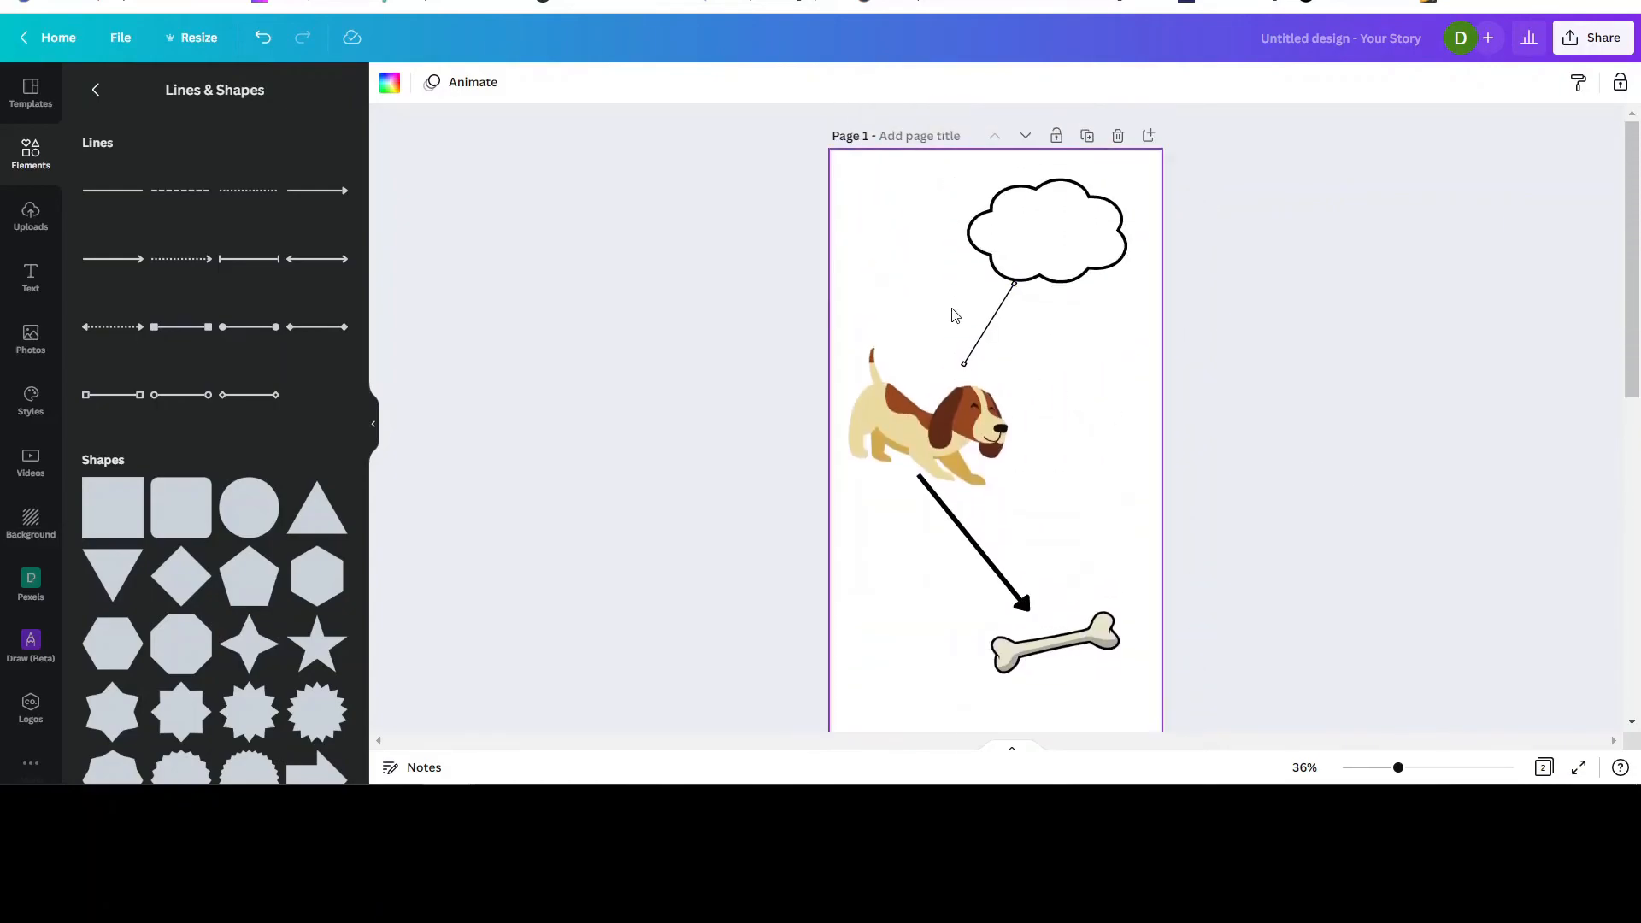
scroll(1050, 411, down, 5)
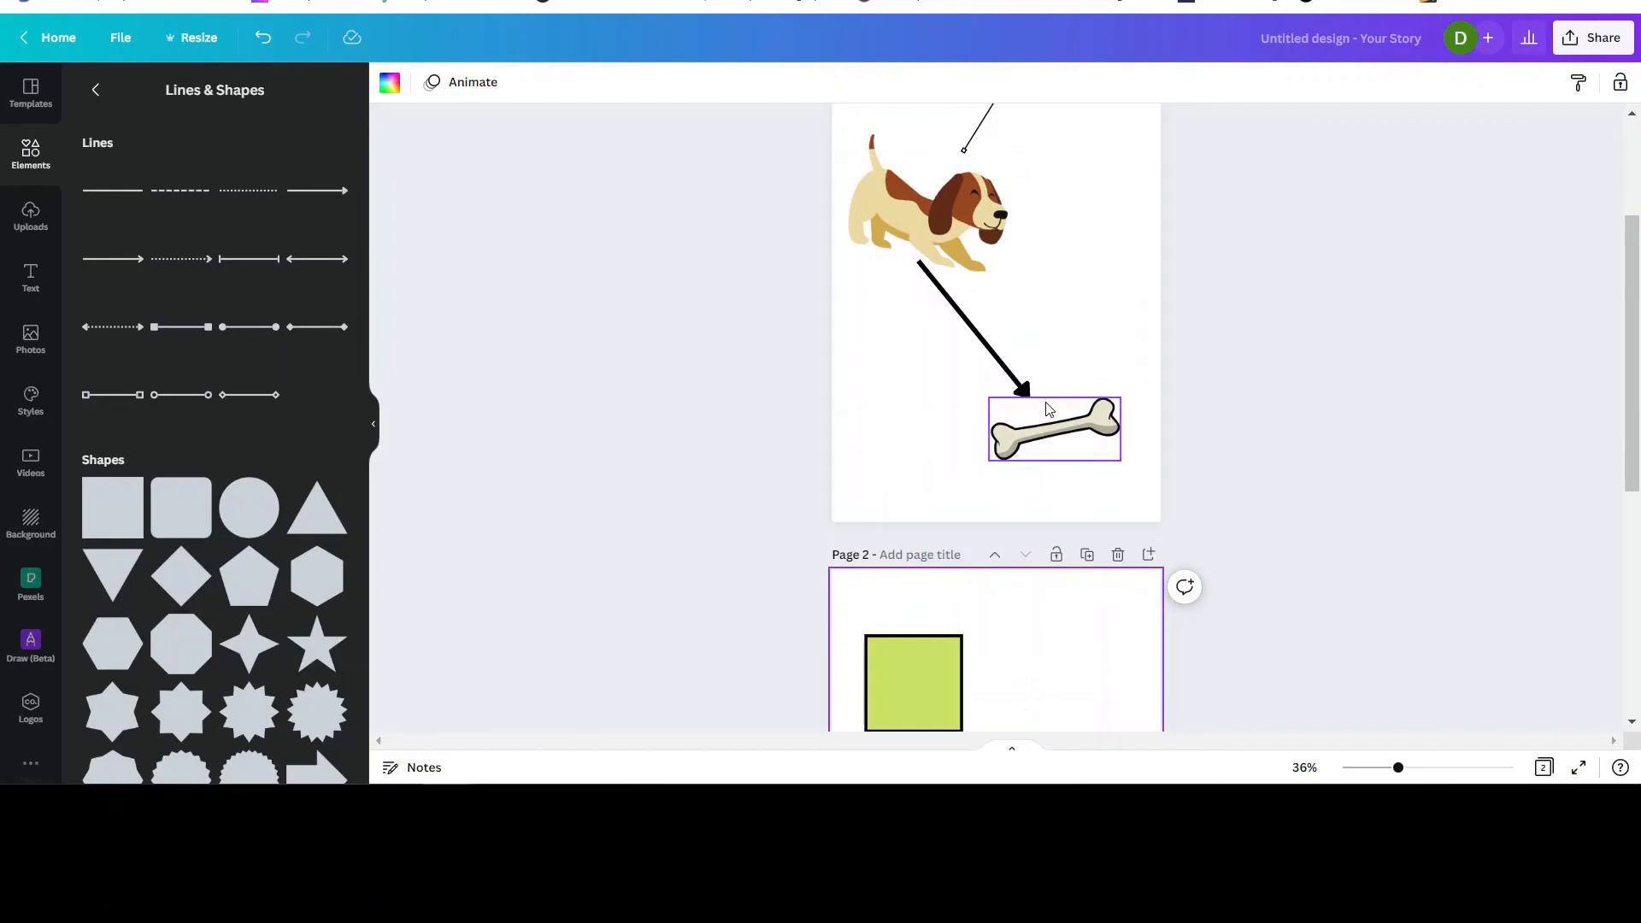
Nudge the bone on page 1 slightly up and to the left, and compare the connected shapes on page 2
scroll(1086, 337, up, 4)
scroll(1537, 422, up, 2)
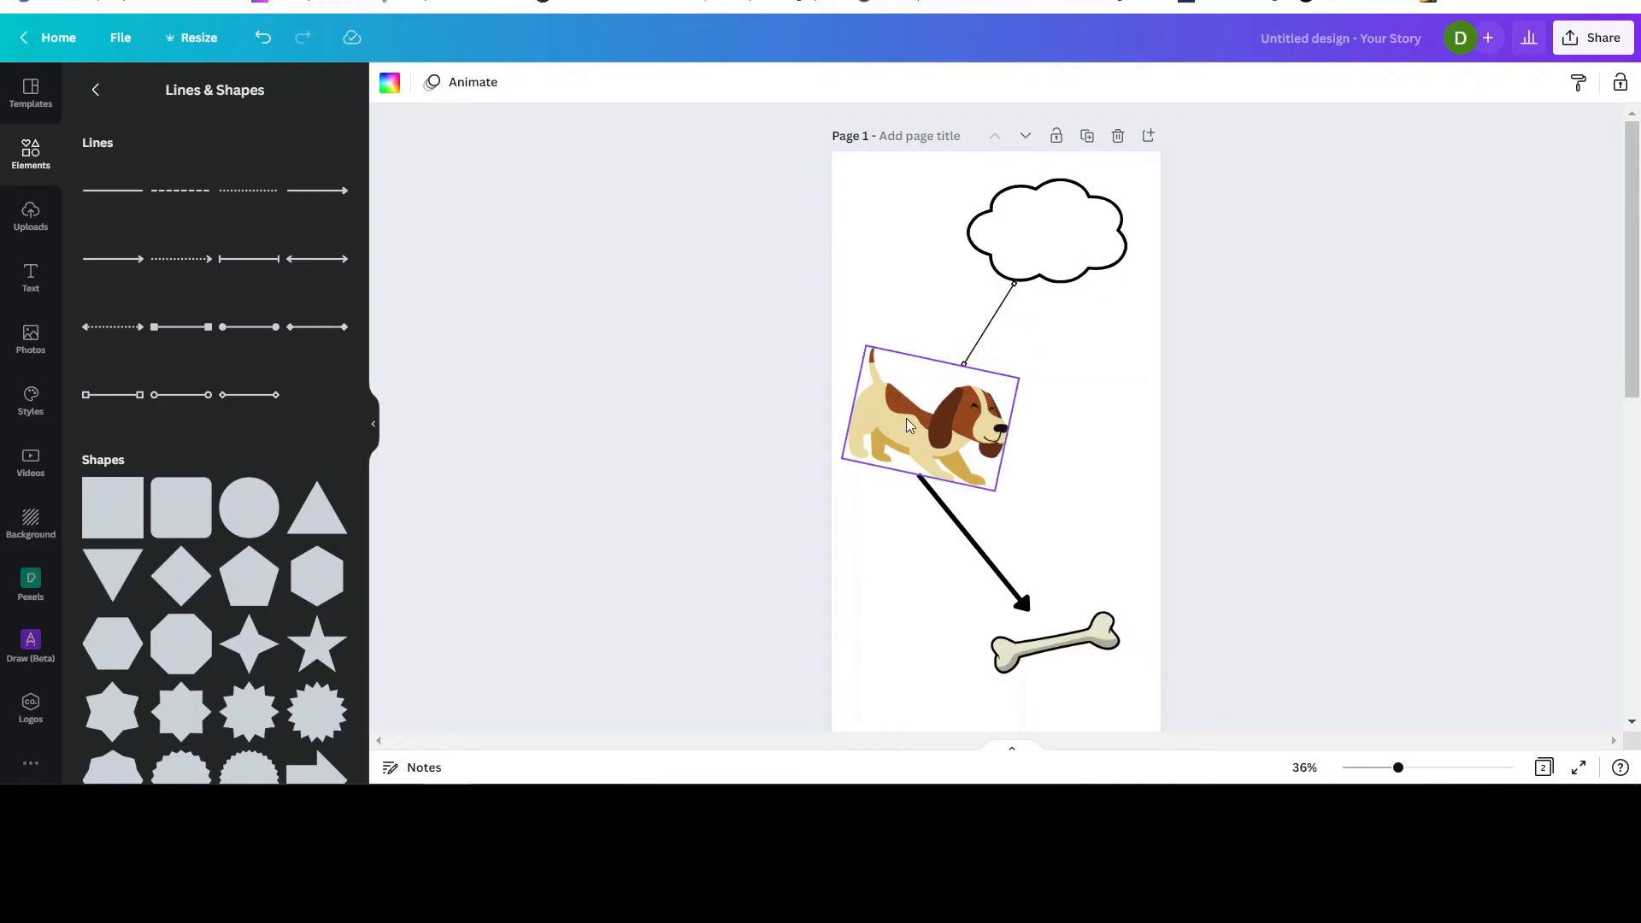
scroll(1004, 477, down, 2)
mouse_move(1037, 429)
mouse_down()
mouse_move(944, 436)
mouse_move(1029, 409)
mouse_up()
scroll(1056, 432, down, 3)
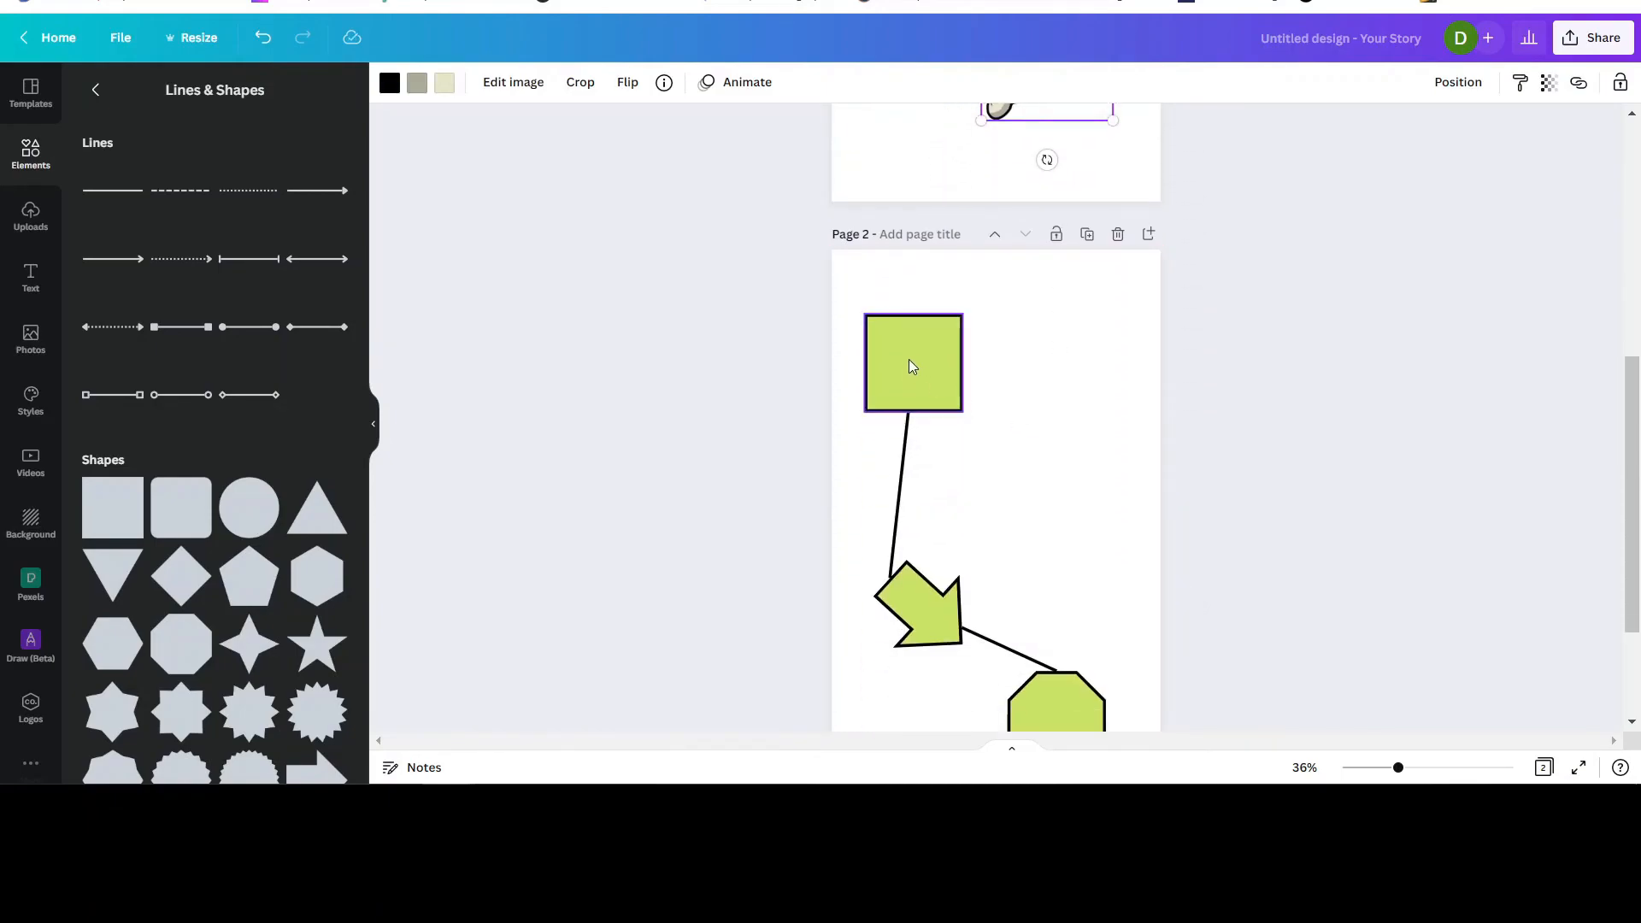
scroll(1018, 551, down, 2)
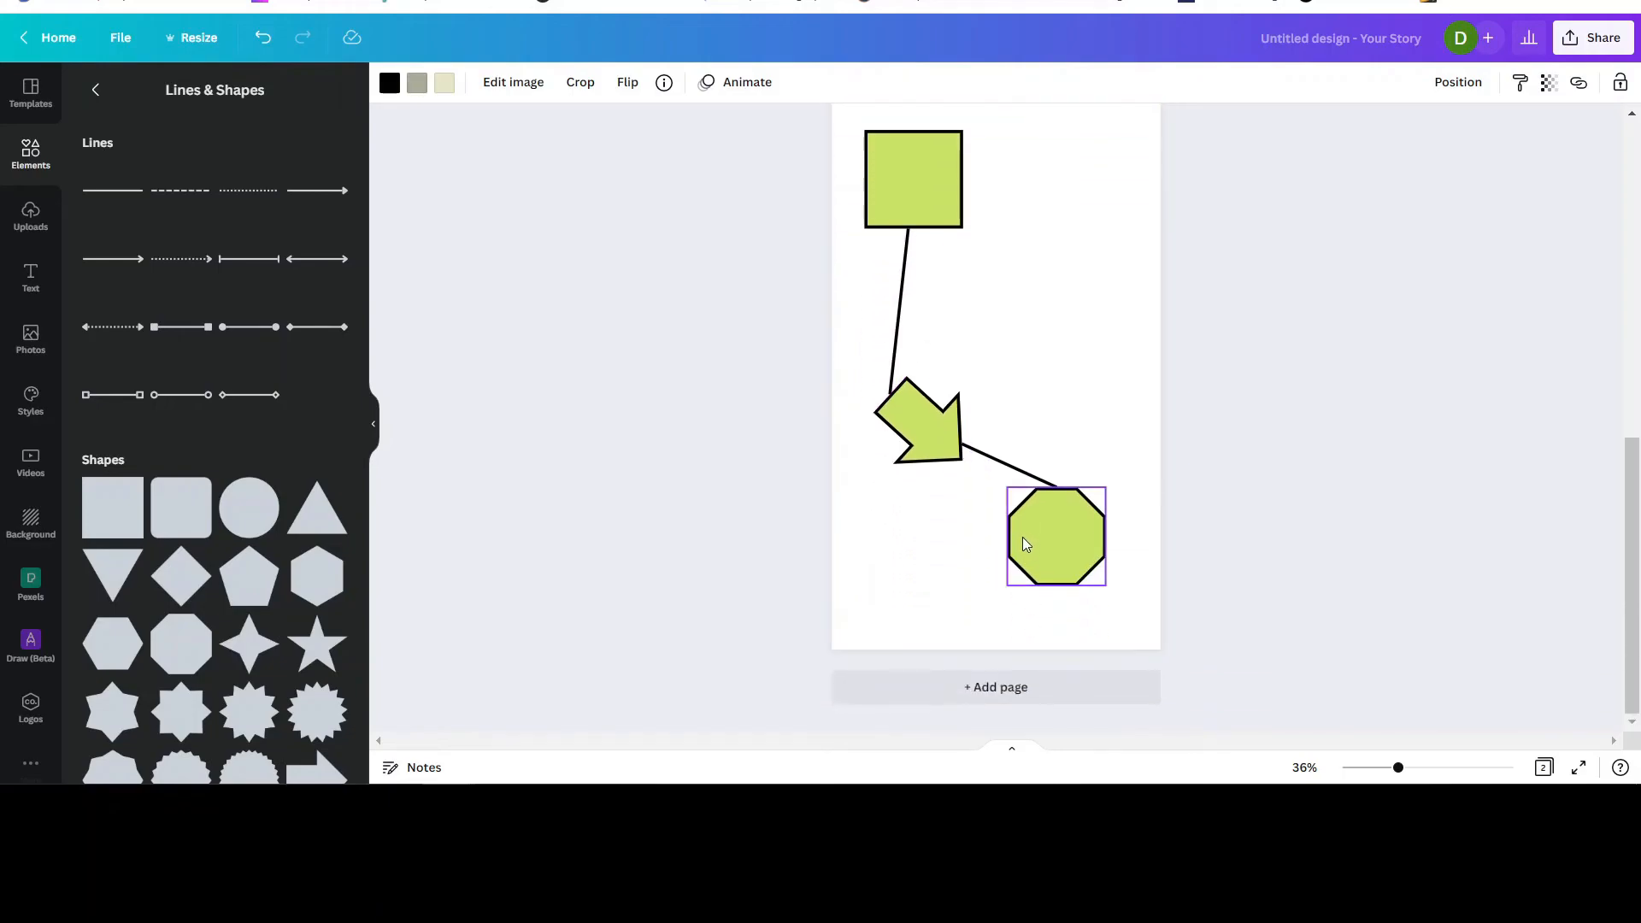
scroll(1024, 540, up, 3)
scroll(1066, 323, up, 4)
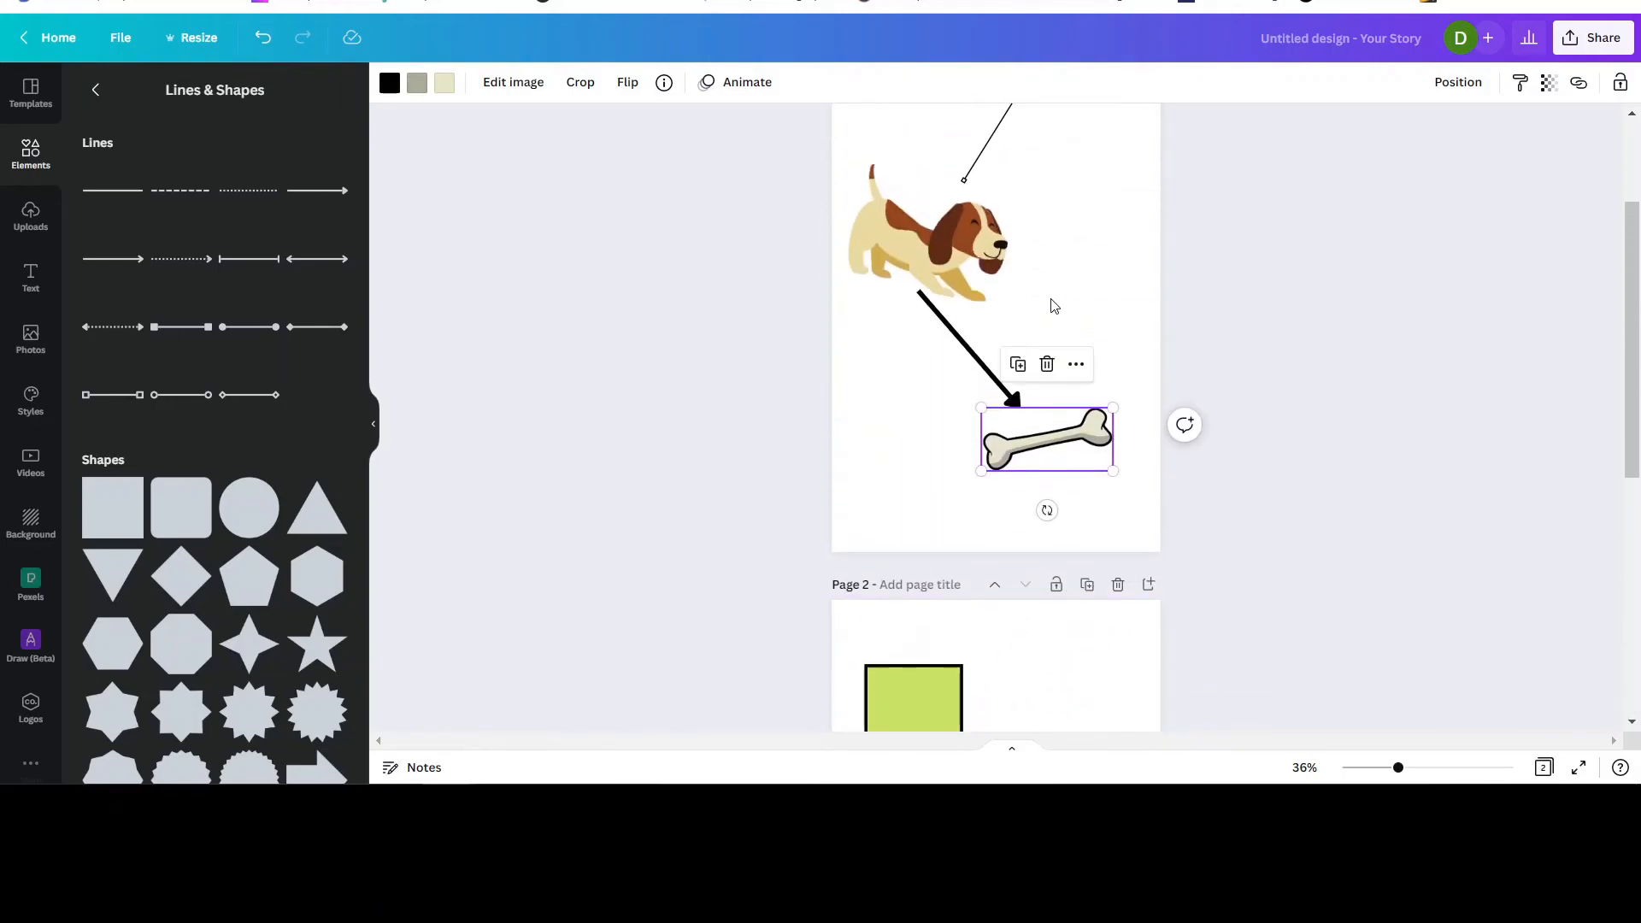
Detach the tail of the thick arrow line from the dog and move the bone down and to the left
click(973, 355)
drag(919, 291, 916, 342)
click(1045, 400)
drag(1051, 439, 1020, 487)
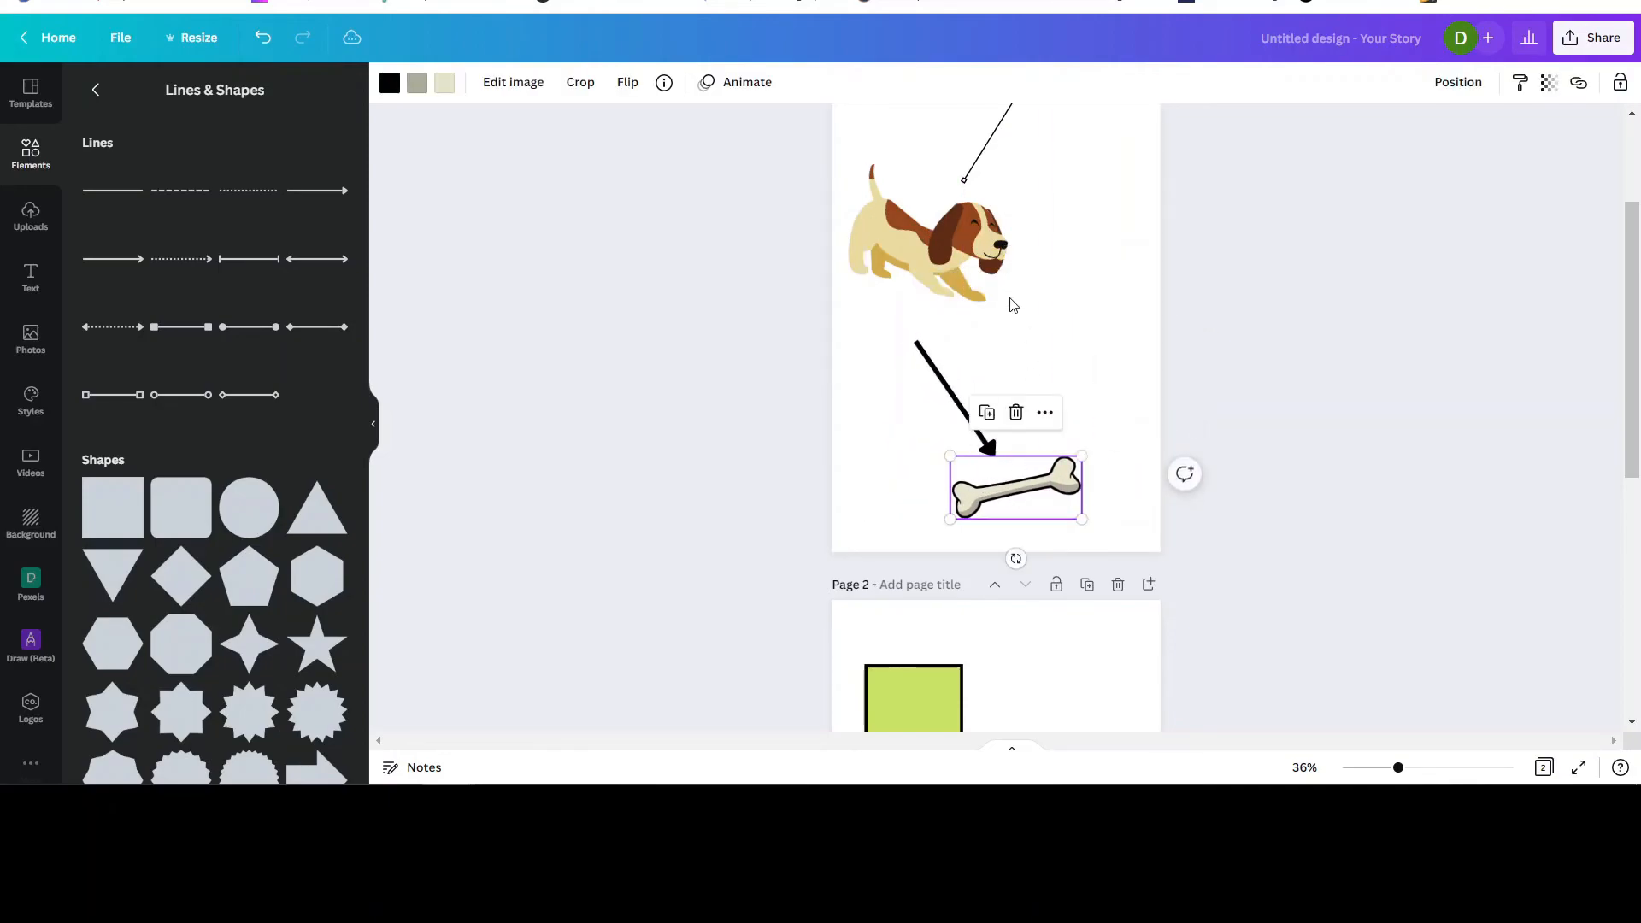
Move the dog to the right and reattach the tail of the thick arrow line to the dog's lower edge
drag(906, 258, 948, 268)
click(923, 354)
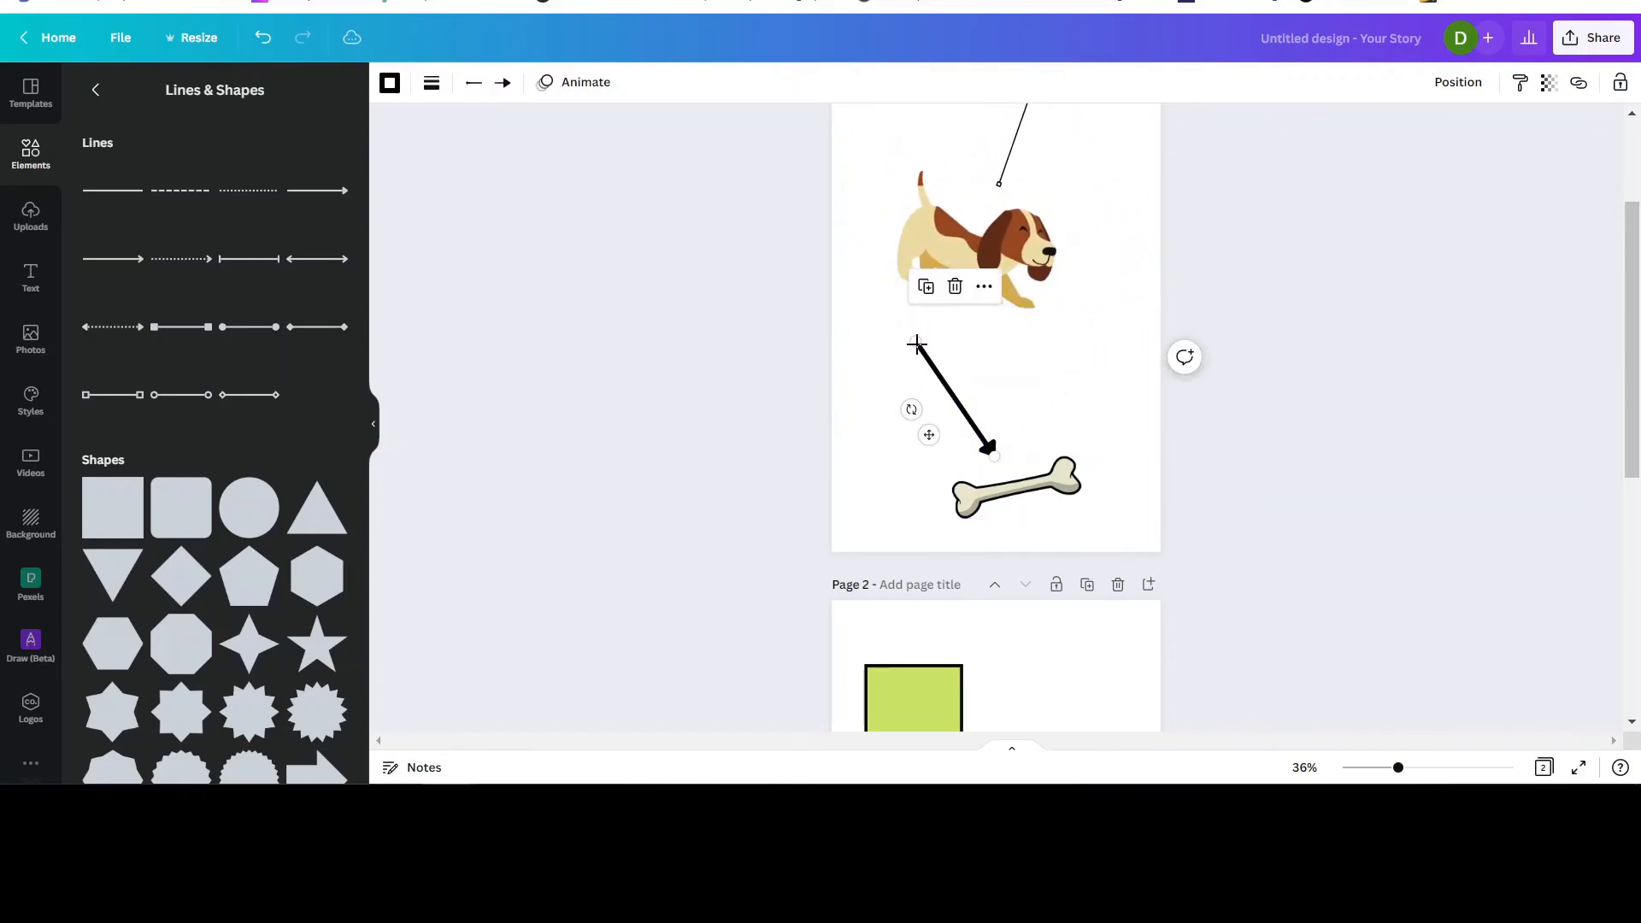
drag(914, 344, 979, 304)
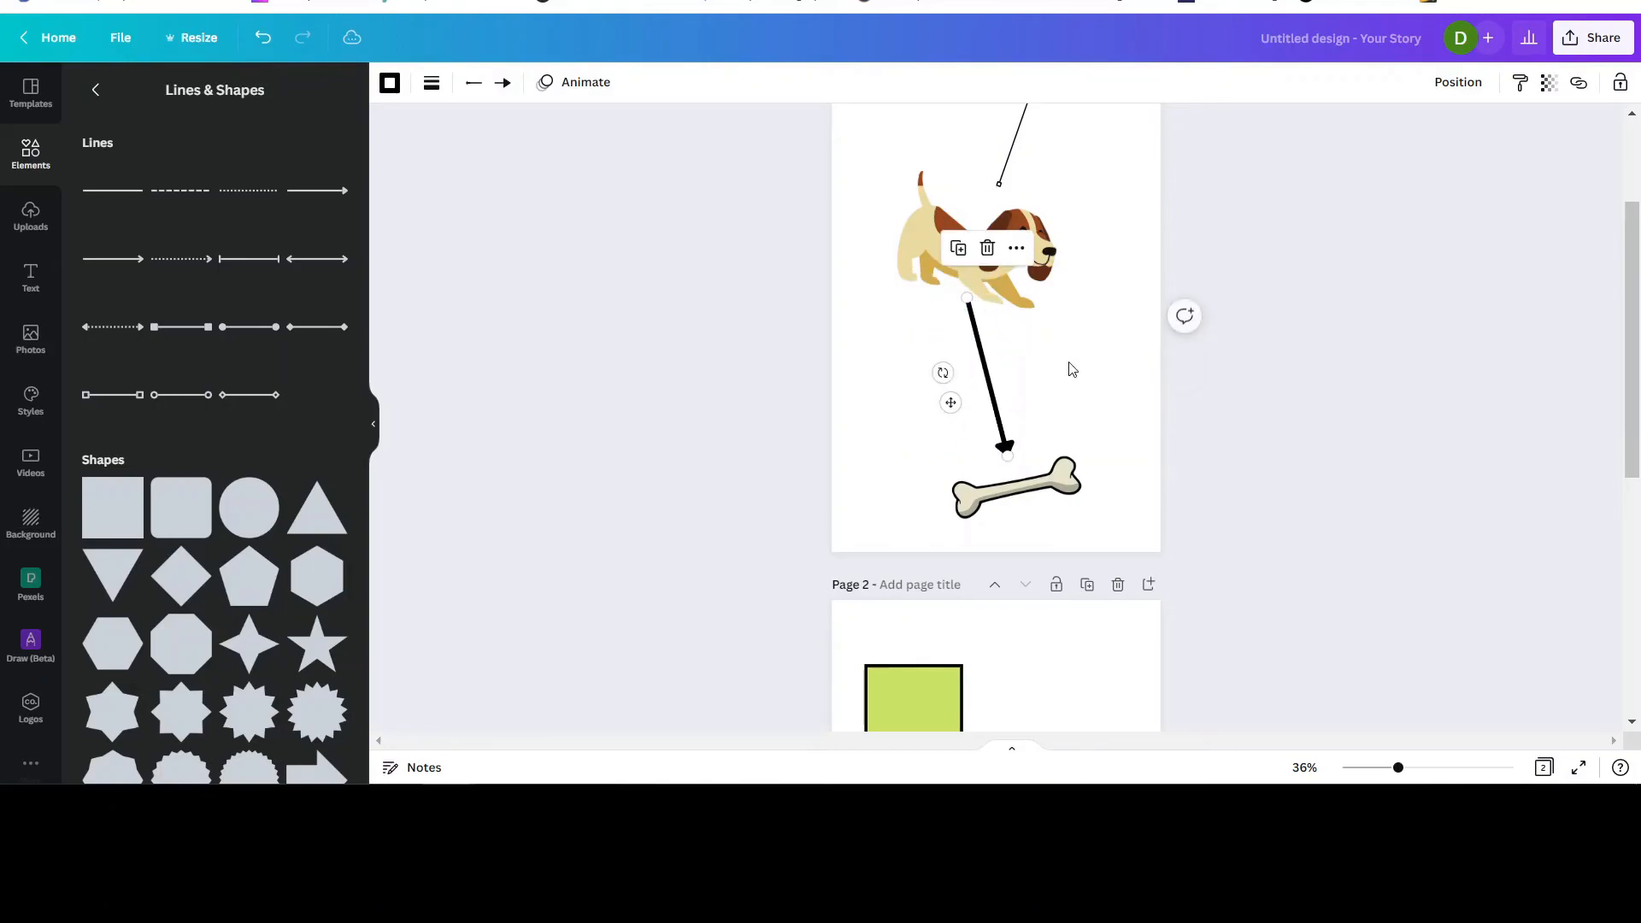
Nudge the bone and the dog slightly up and to the right, keeping them joined by the thick arrow line
click(1029, 402)
click(1004, 472)
mouse_move(1005, 472)
mouse_down()
mouse_move(966, 465)
mouse_move(1042, 442)
mouse_move(1008, 446)
mouse_up()
mouse_move(996, 250)
mouse_down()
mouse_move(1071, 232)
mouse_move(965, 229)
mouse_move(1011, 238)
mouse_up()
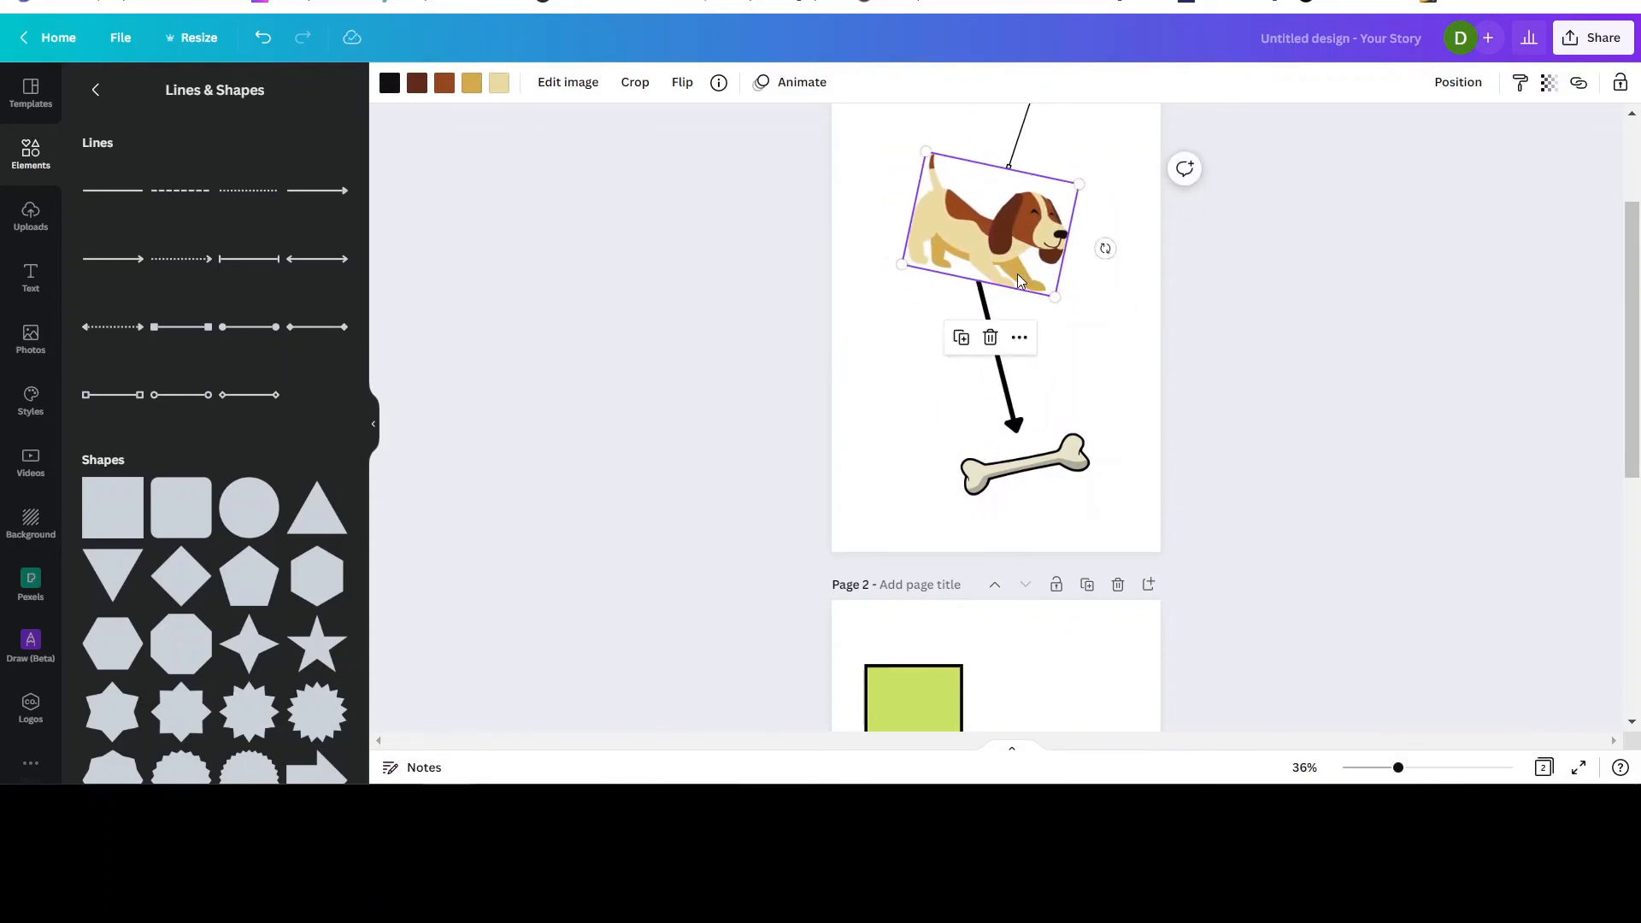
Detach the lower end of the thin cloud line from the dog and move the dog slightly down and to the right
scroll(1099, 398, up, 2)
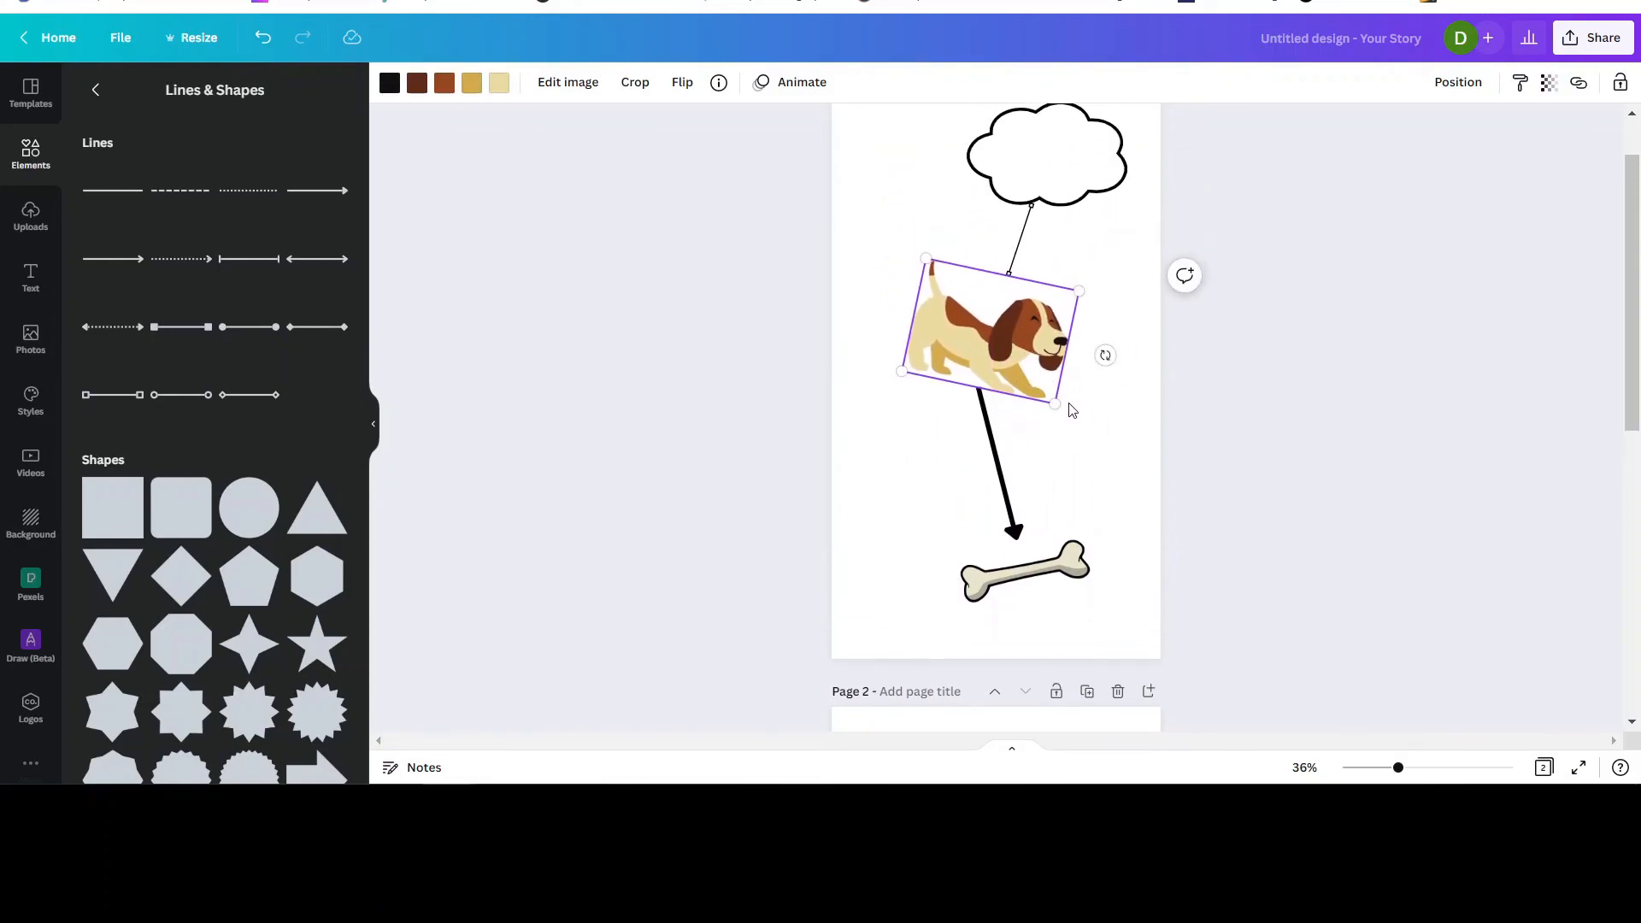
click(1016, 258)
drag(1019, 242, 1032, 203)
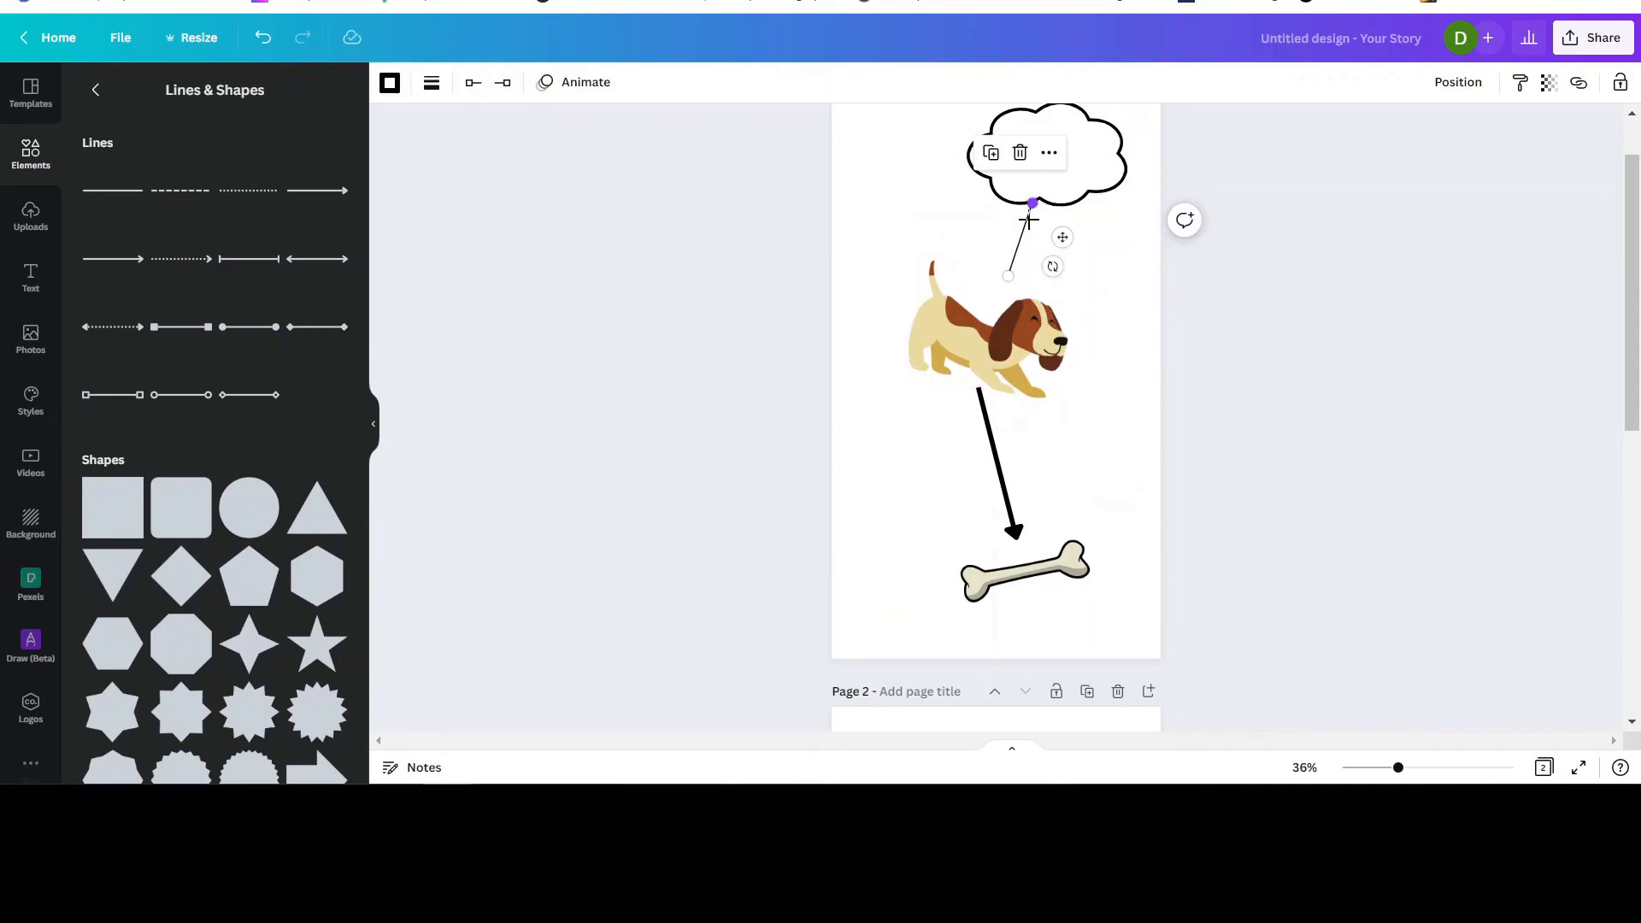
drag(1008, 276, 990, 250)
click(1006, 333)
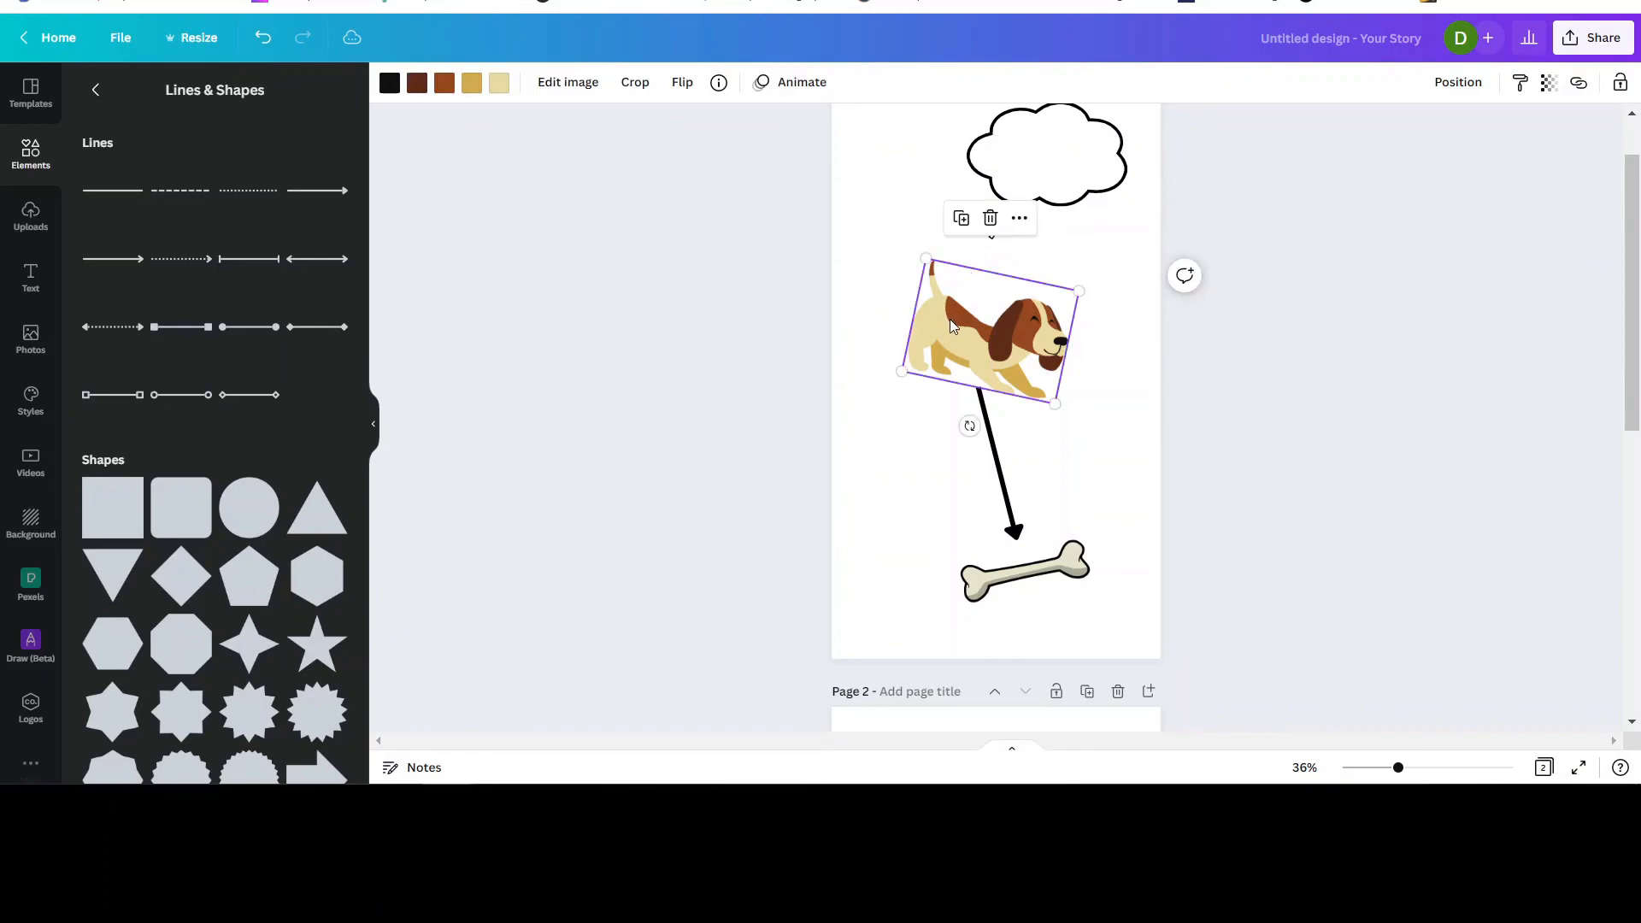
drag(1005, 332, 966, 340)
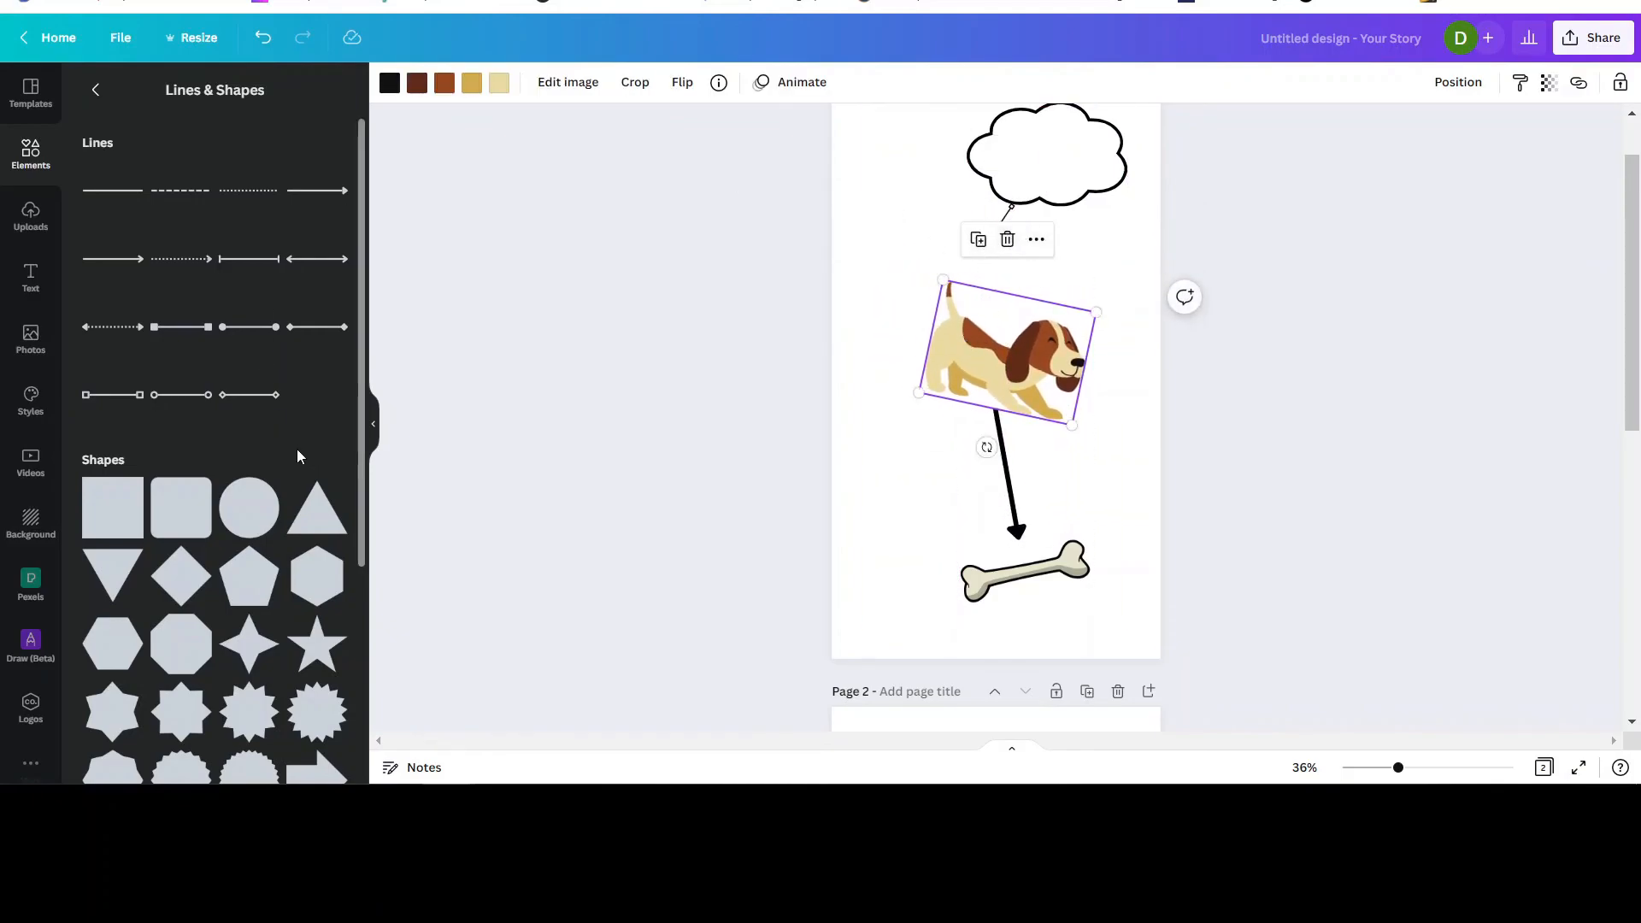
Add a circle to page 1 to the left of the cloud, and shift the cloud slightly to the right
click(244, 504)
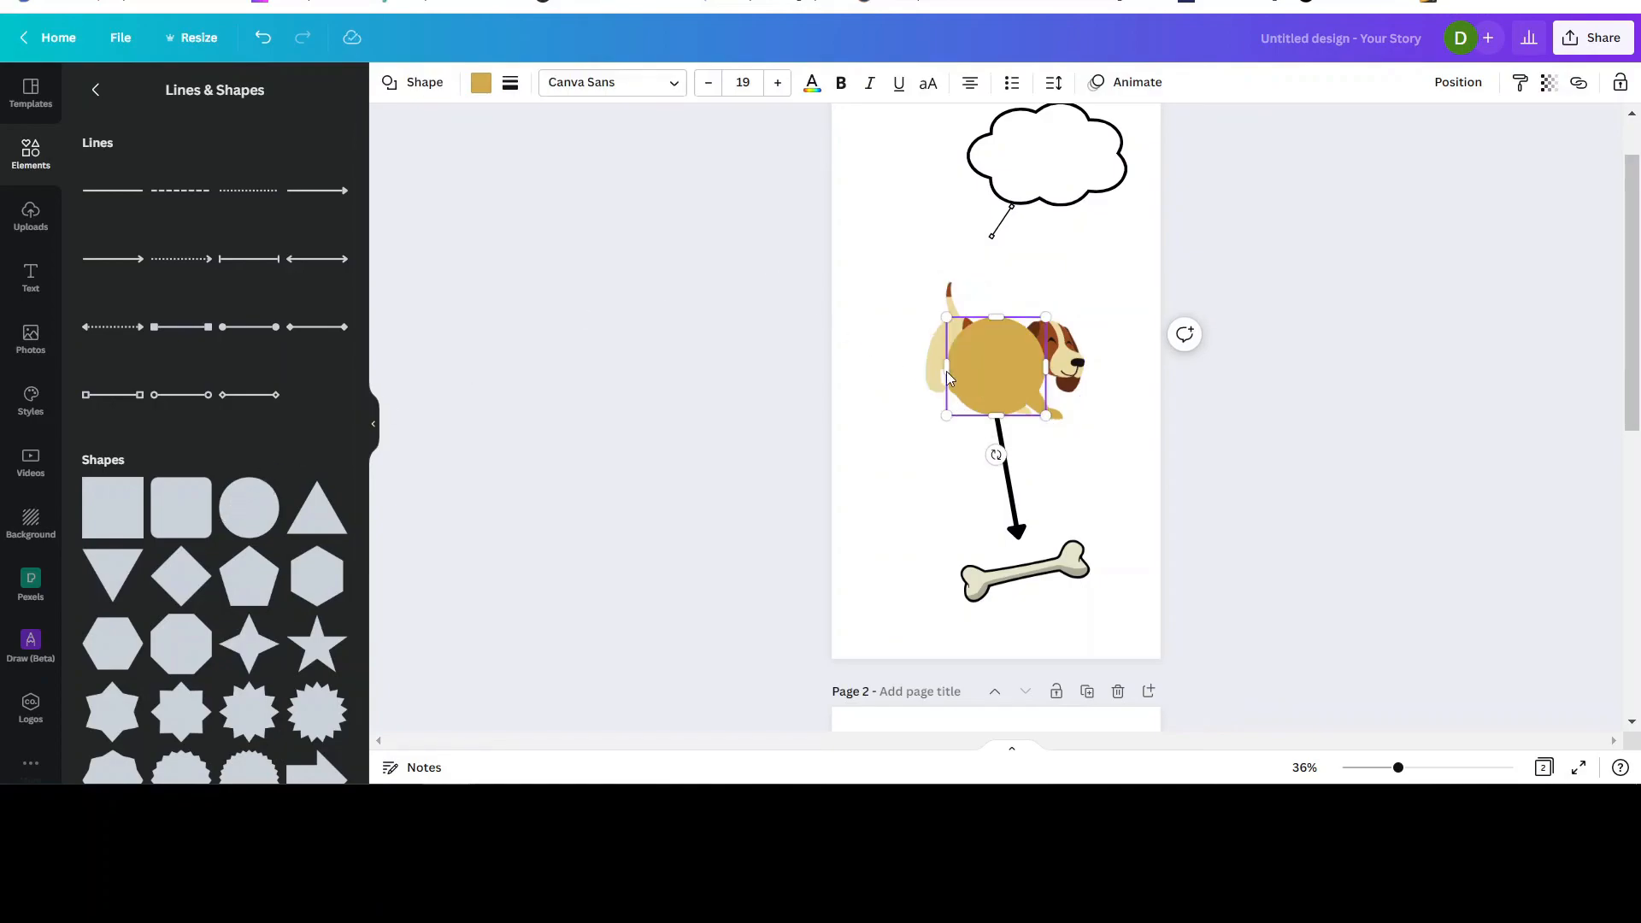
drag(1020, 364, 1009, 254)
click(996, 229)
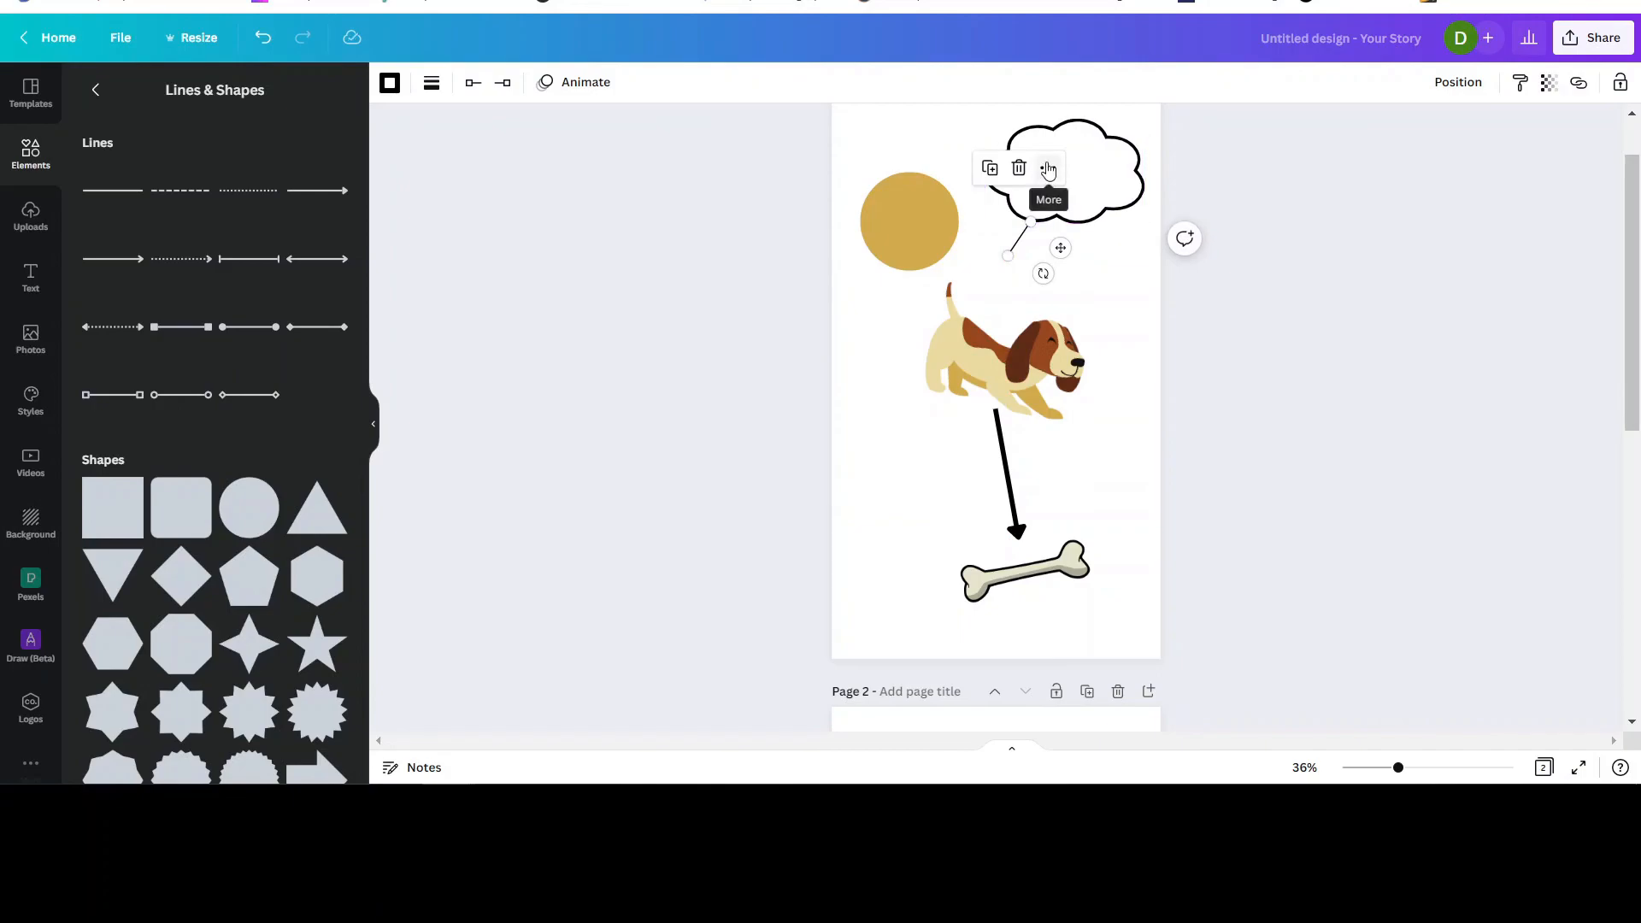
mouse_move(1079, 163)
mouse_down()
mouse_move(1026, 166)
mouse_move(1062, 182)
mouse_move(1090, 172)
mouse_up()
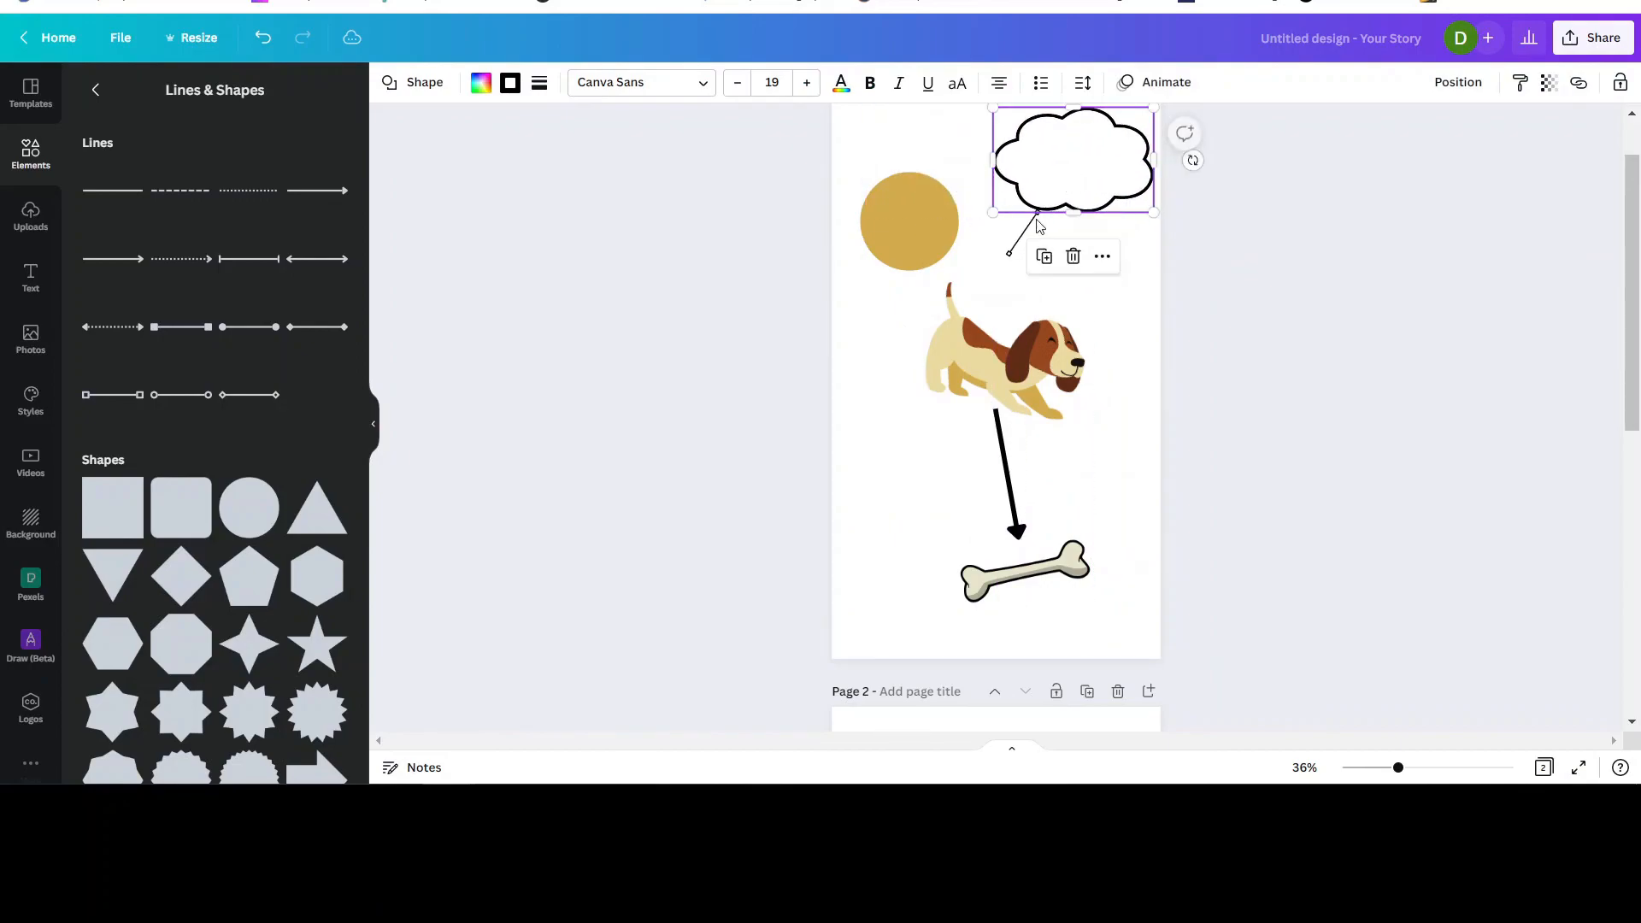
Attach the free end of the cloud line to the circle's right side and nudge the cloud slightly down
drag(1010, 259, 962, 235)
click(1059, 220)
click(1066, 162)
drag(1066, 161, 1098, 184)
Move the dog lower and connect the circle's bottom to the dog's upper edge with a duplicate of the circle-to-cloud line
drag(974, 342, 947, 392)
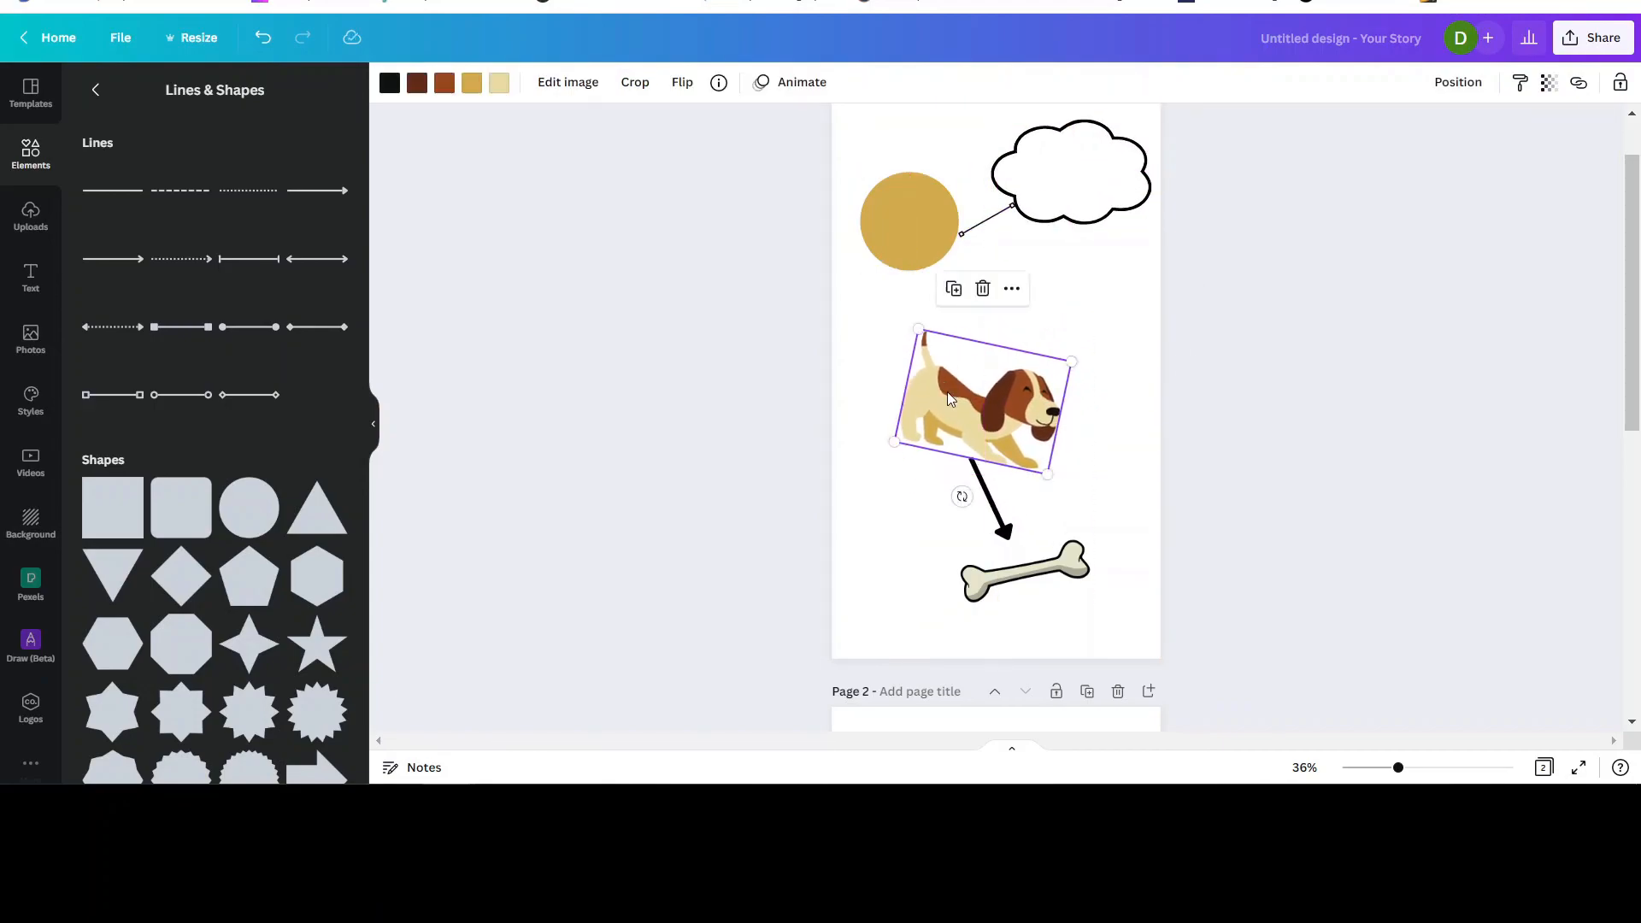
click(990, 224)
click(959, 152)
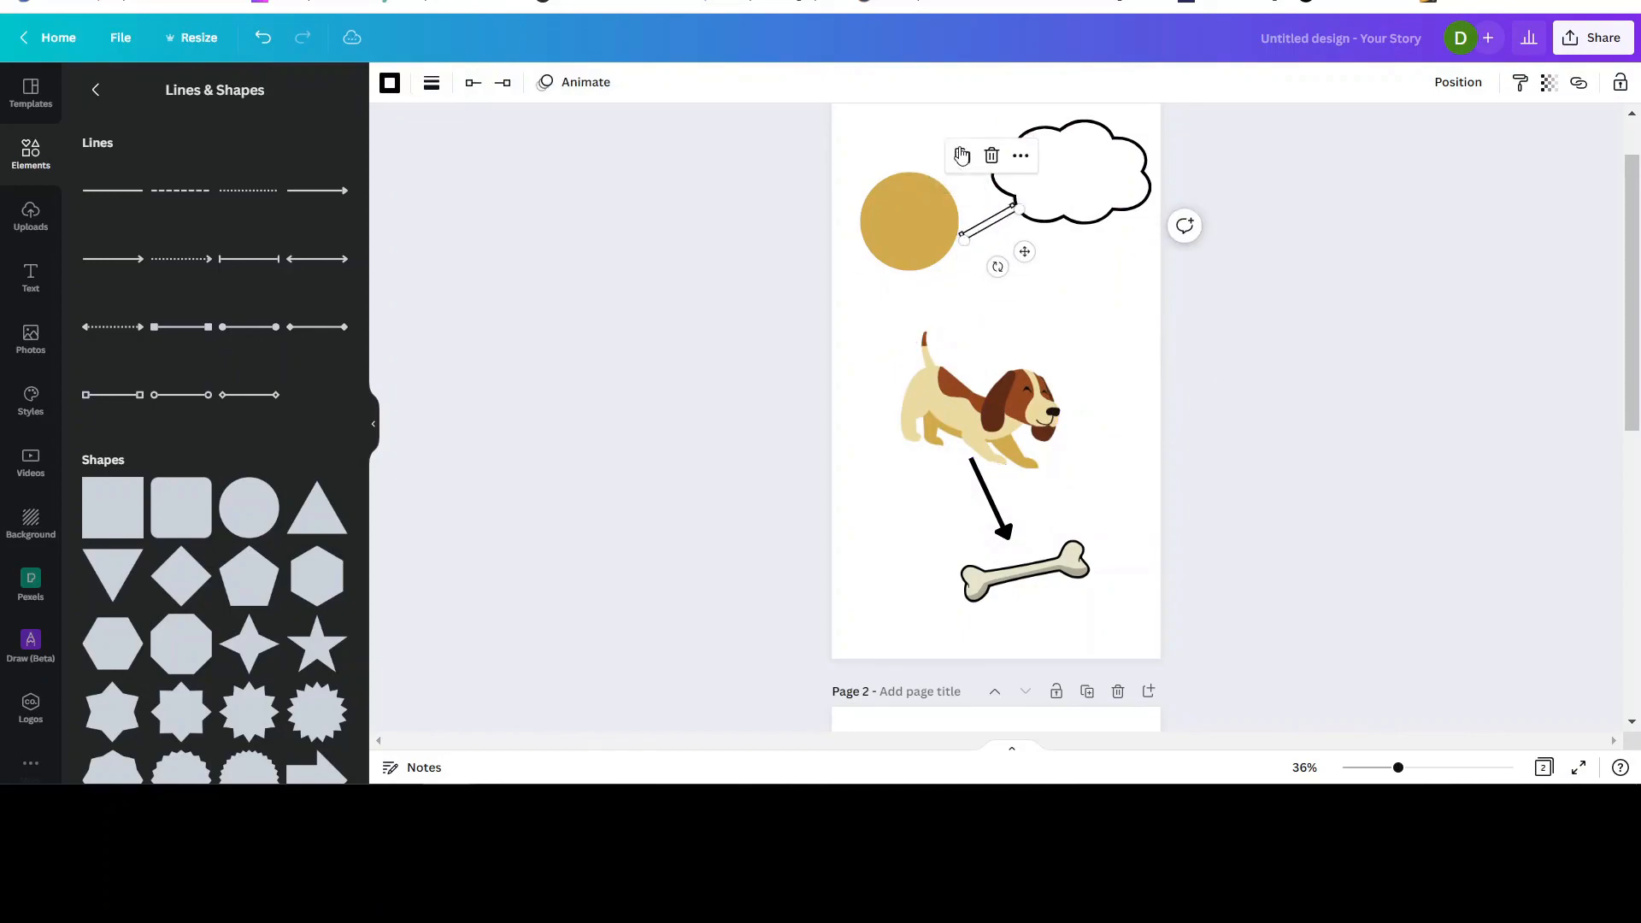
drag(1025, 254, 986, 392)
drag(1011, 314, 910, 260)
mouse_move(975, 397)
mouse_down()
mouse_move(1023, 414)
mouse_move(961, 417)
mouse_move(991, 419)
mouse_up()
drag(980, 421, 990, 420)
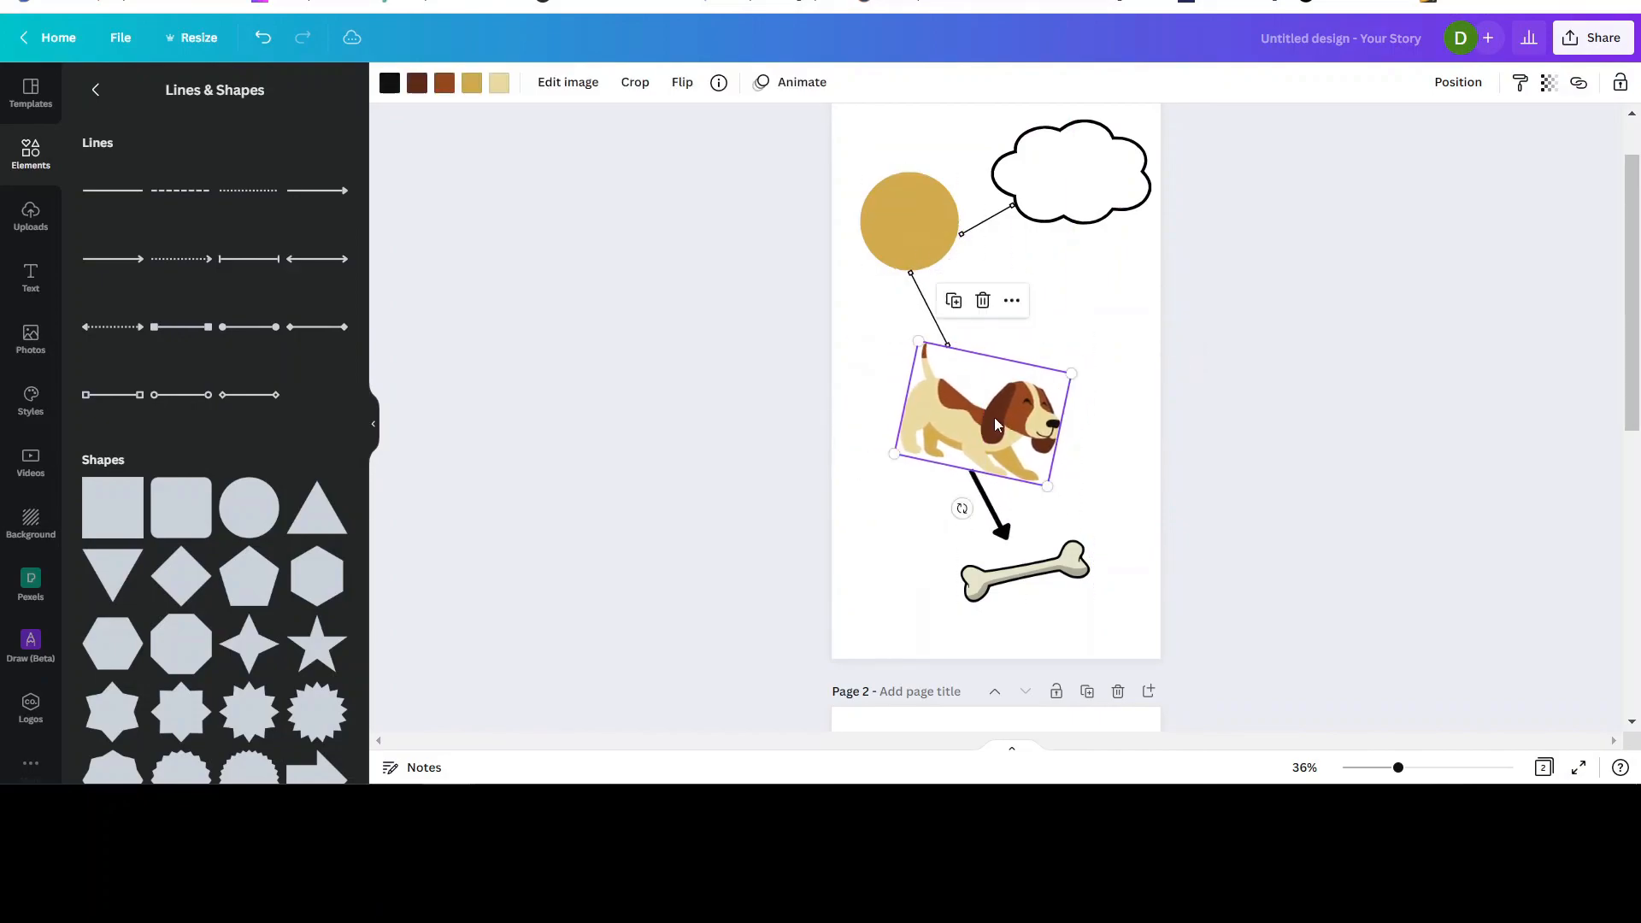
click(1130, 293)
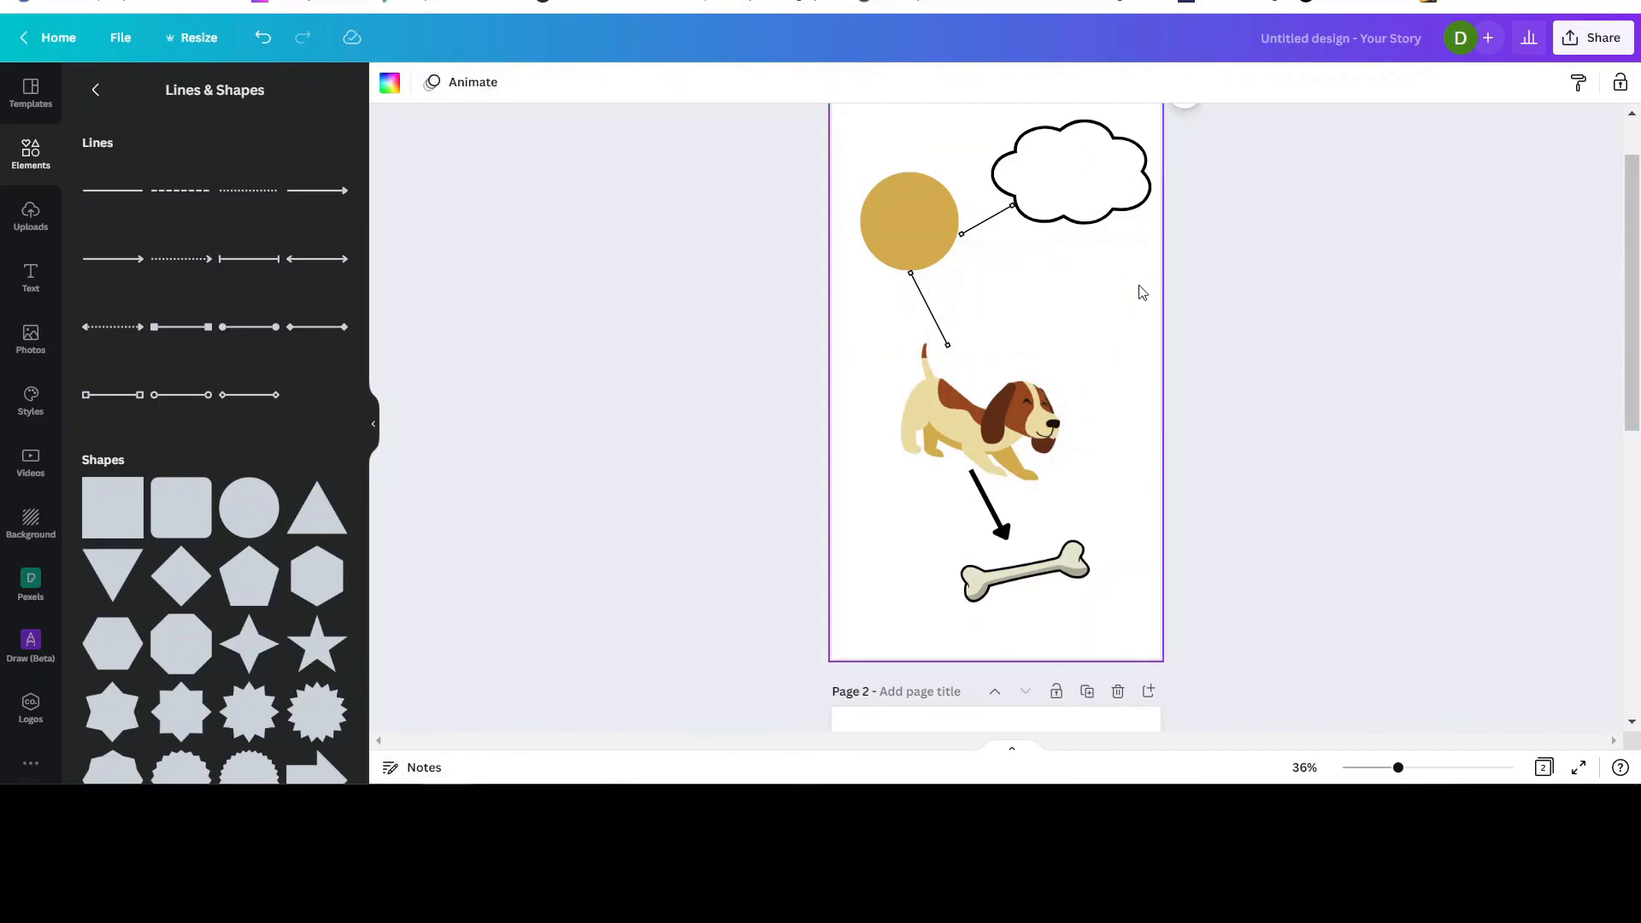
scroll(1252, 335, down, 5)
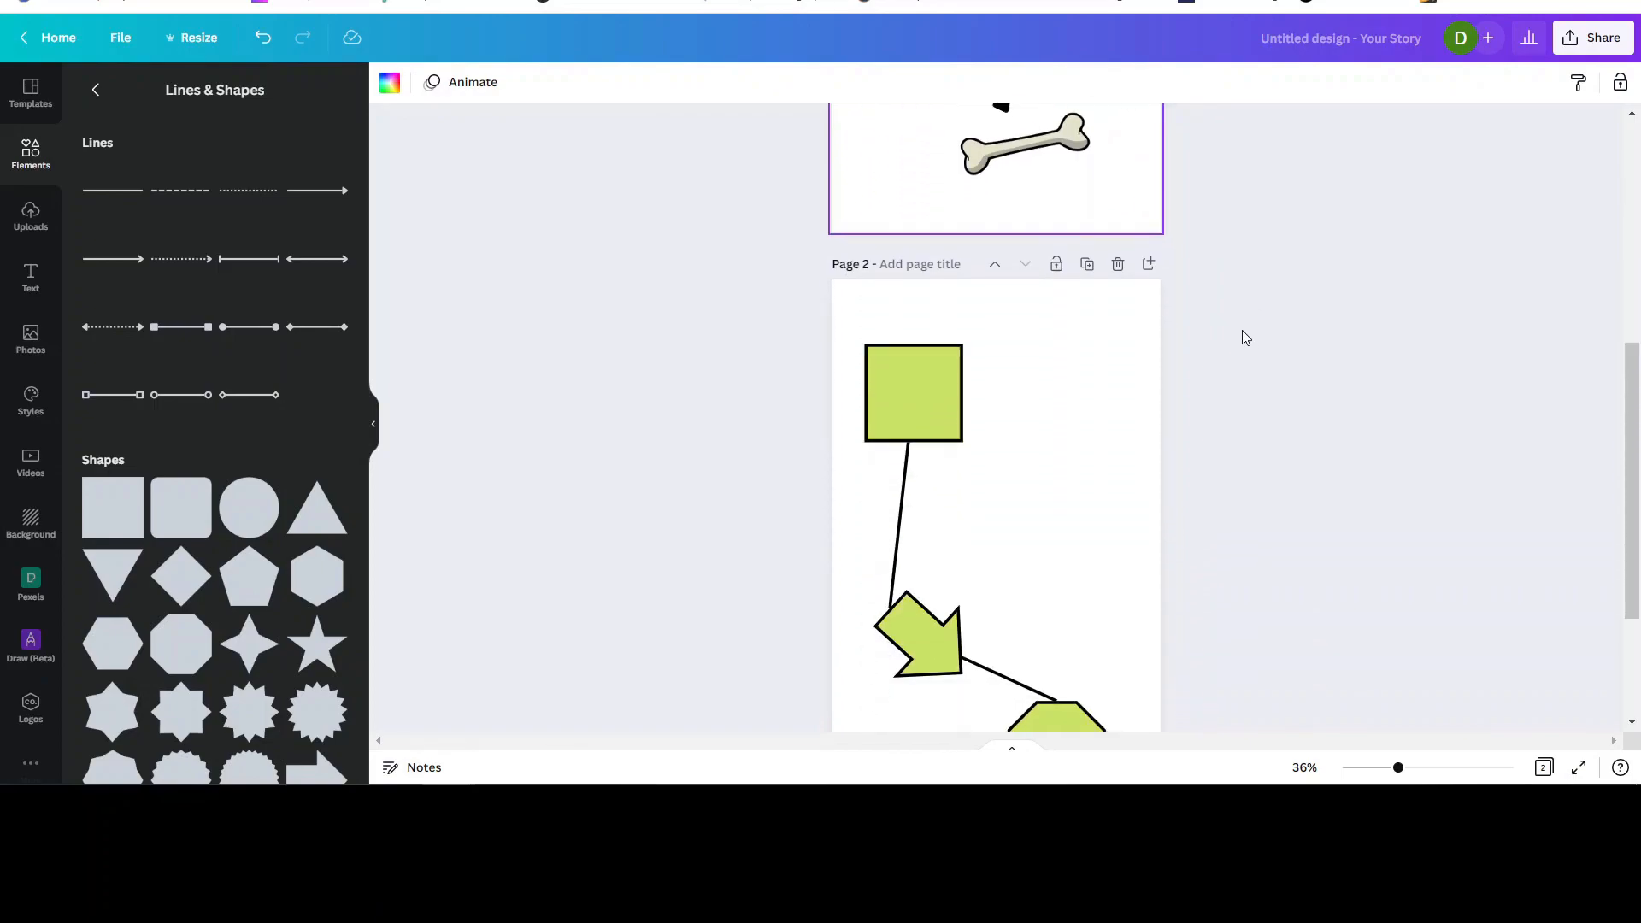
scroll(1248, 329, down, 3)
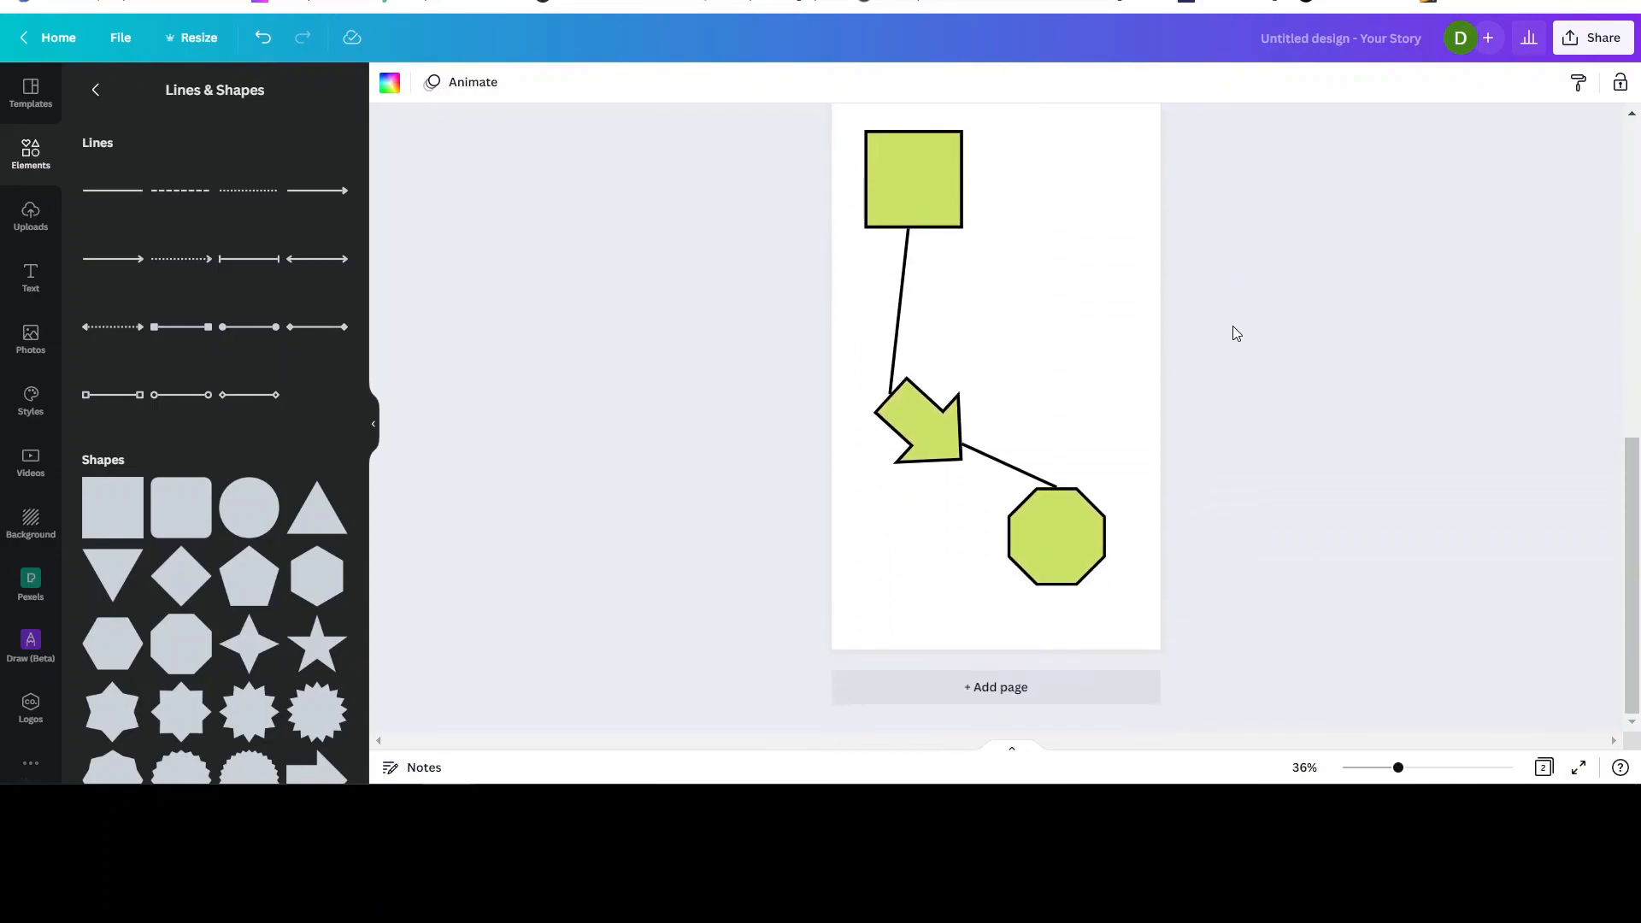